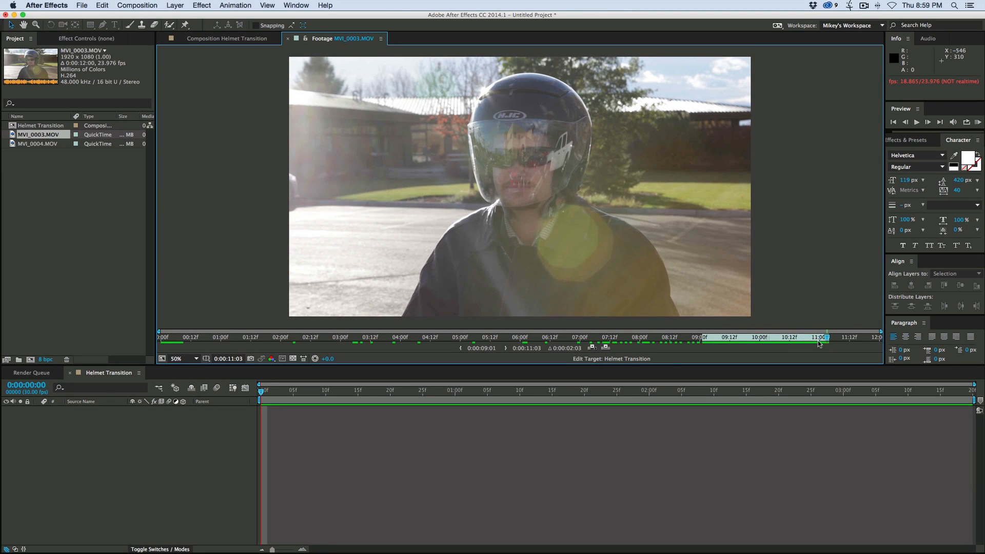
- Review the MVI_0003.MOV footage between about 9 and 11 seconds, where the hand is raised to the helmet
drag(826, 340, 703, 342)
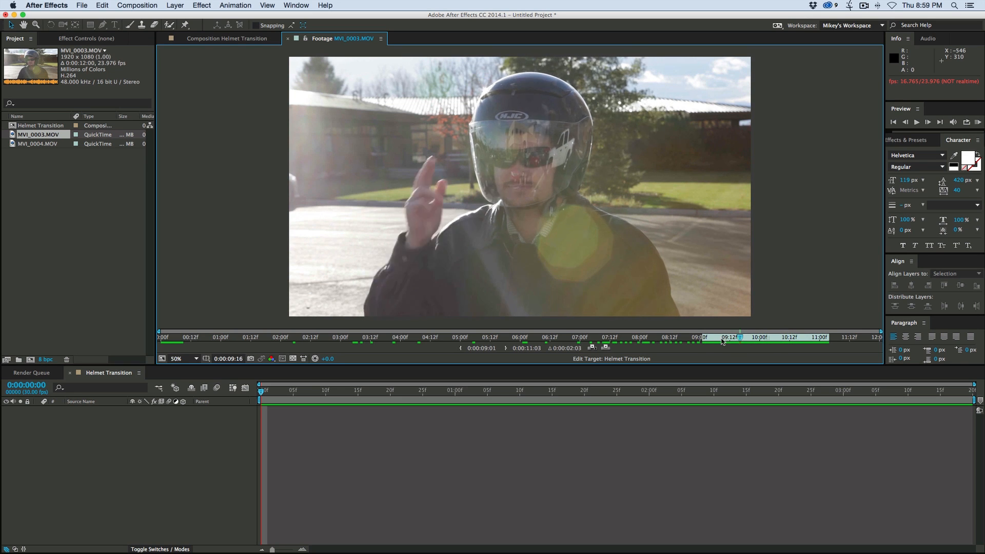
key(space)
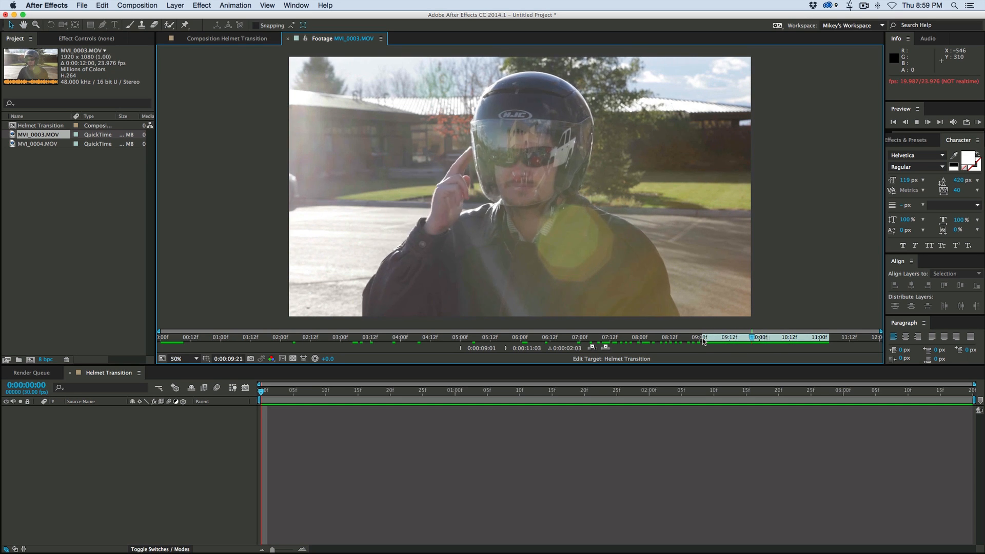
click(812, 339)
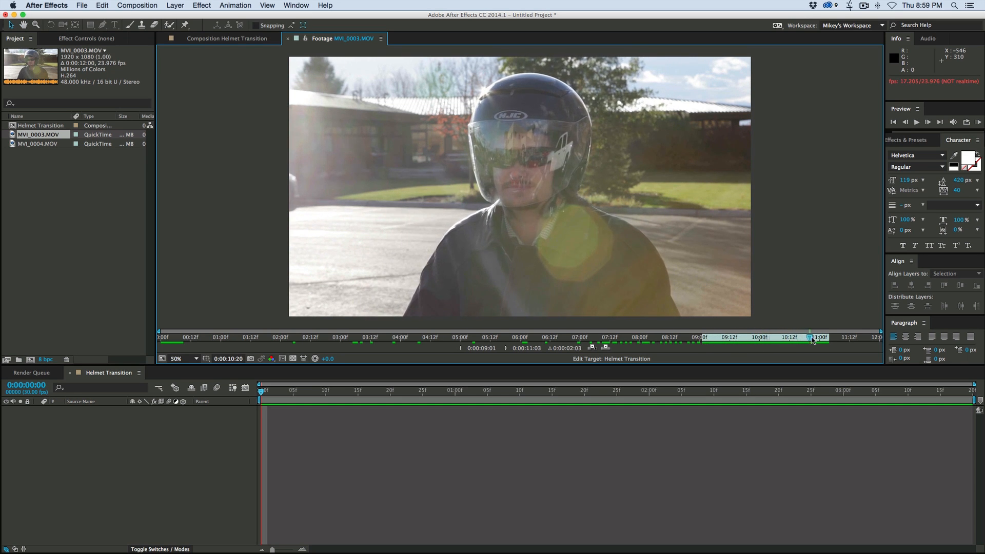
- Open MVI_0004.MOV and review the matching hand gesture performed without the helmet
double_click(14, 146)
key(space)
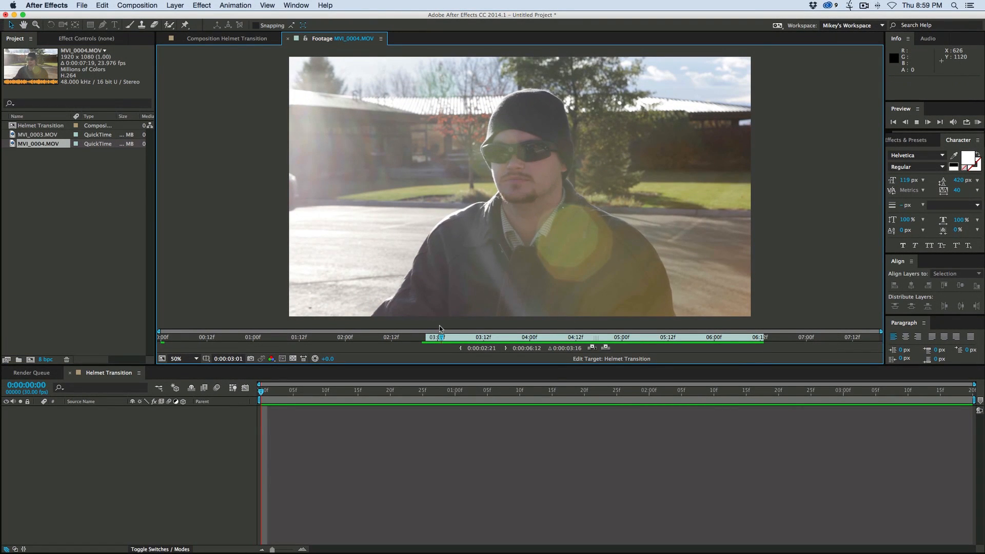
click(601, 337)
drag(601, 336, 512, 330)
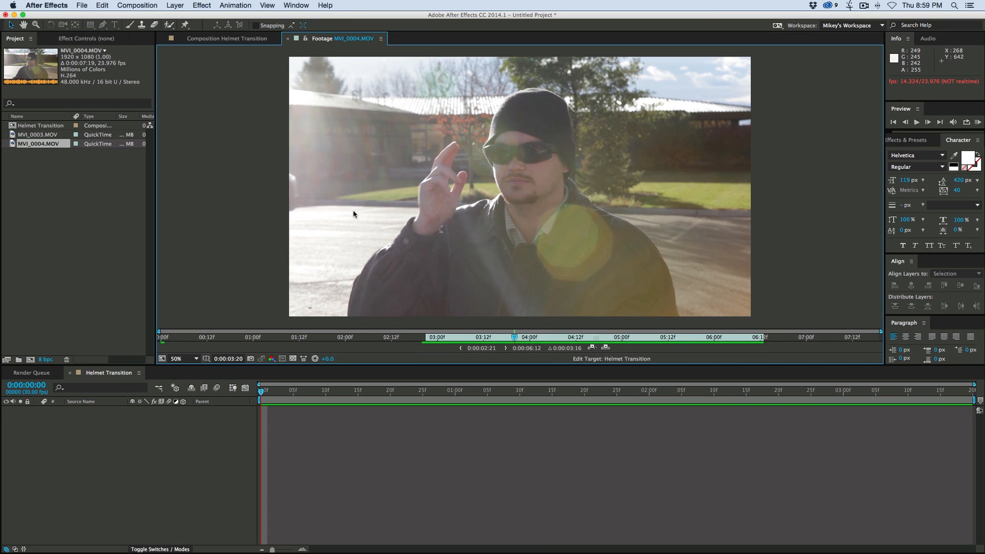
- Add MVI_0004.MOV to the Helmet Transition composition and place MVI_0003.MOV as a layer above it
click(13, 146)
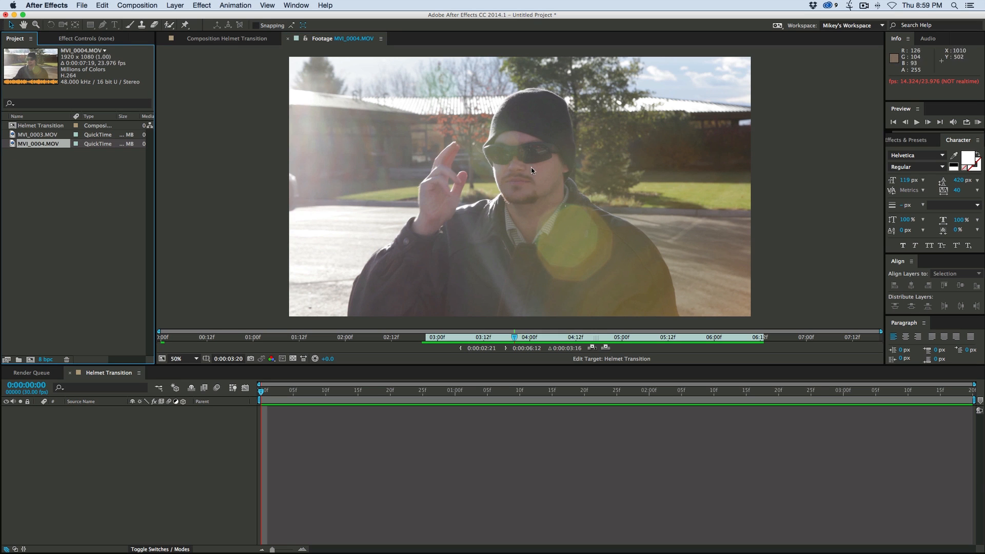
drag(12, 145, 316, 429)
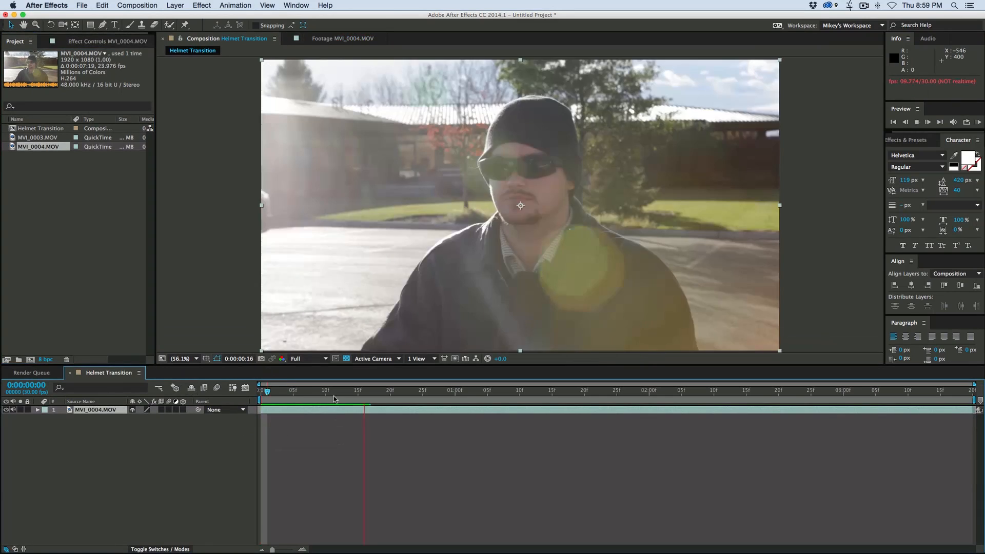
key(space)
drag(352, 392, 239, 393)
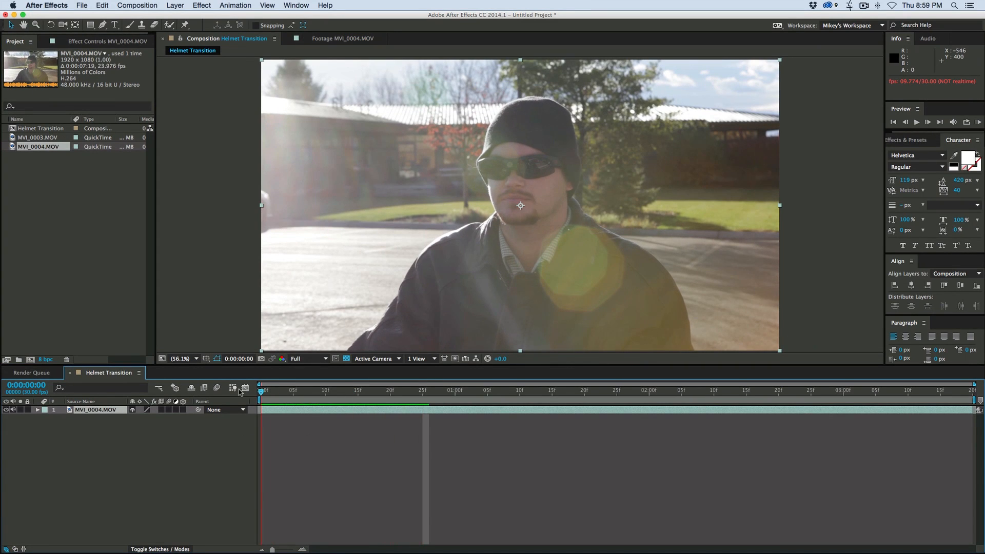
click(42, 138)
drag(11, 139, 373, 410)
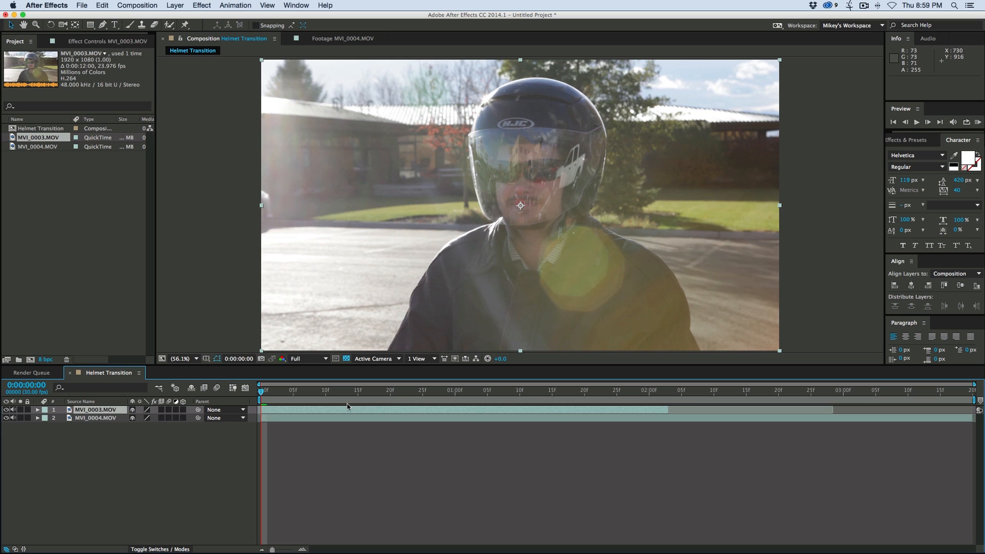
- Lower MVI_0003.MOV's opacity to 52% and, hiding that layer temporarily, find the frame at 0:00:01:03 where the hand touches the head in MVI_0004.MOV
key(t)
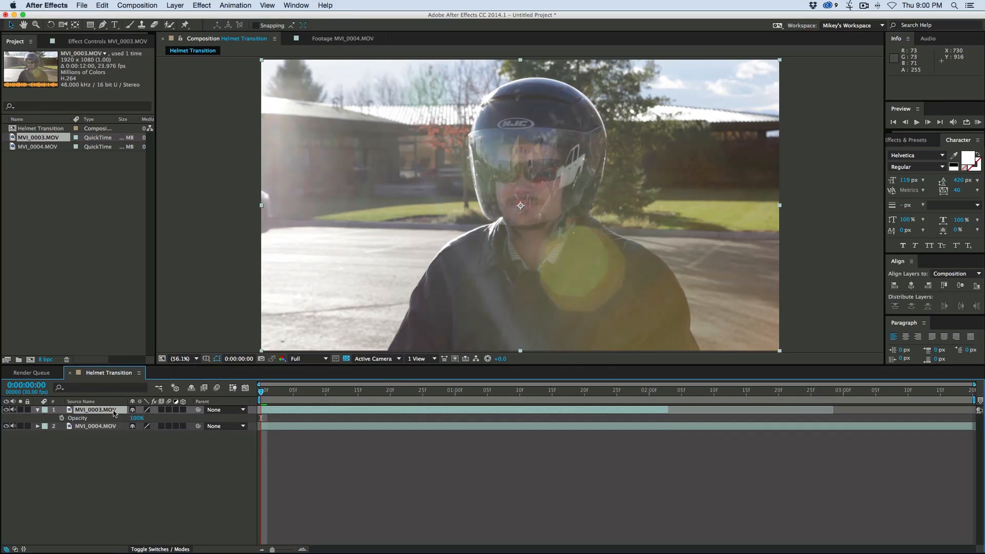
drag(139, 420, 120, 420)
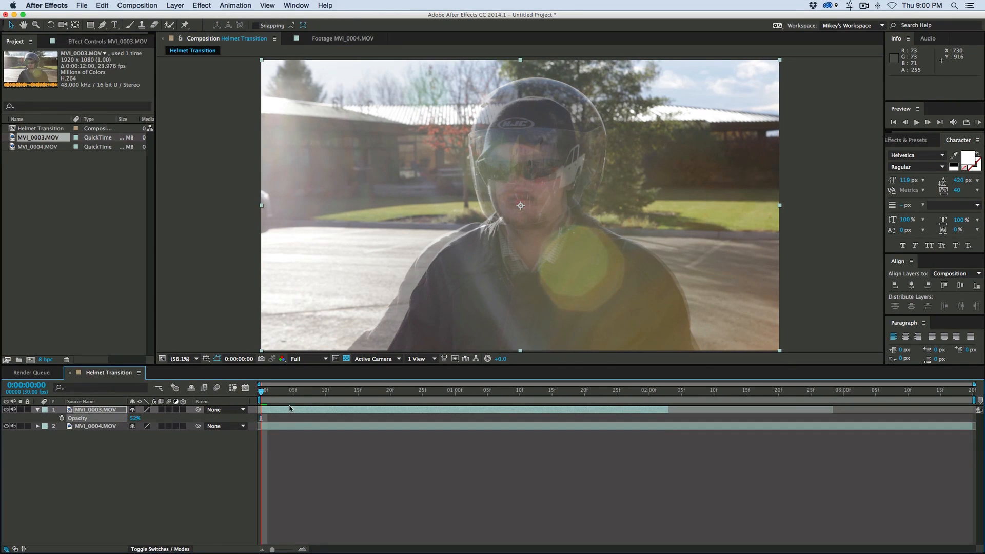
drag(319, 396, 403, 395)
click(6, 409)
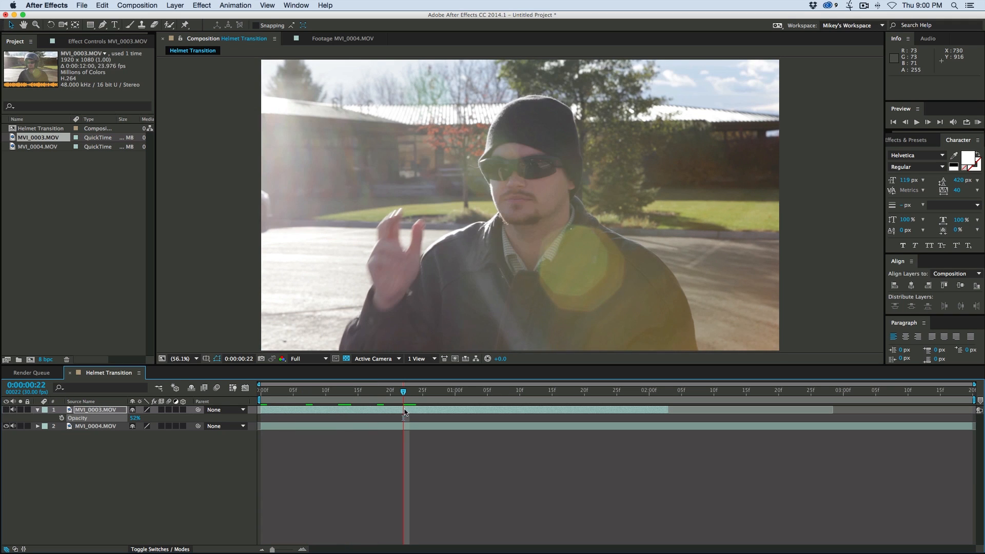
drag(413, 395, 475, 398)
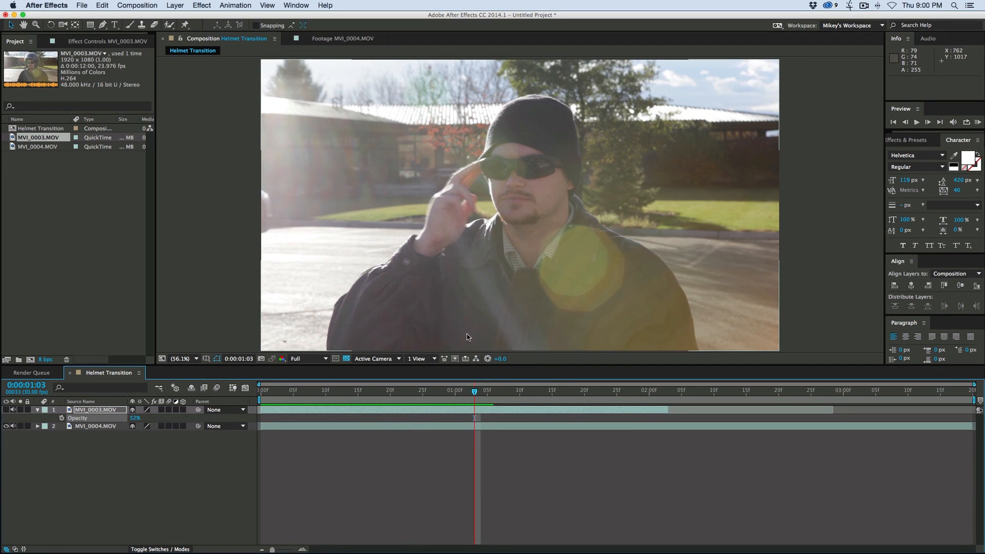
click(6, 409)
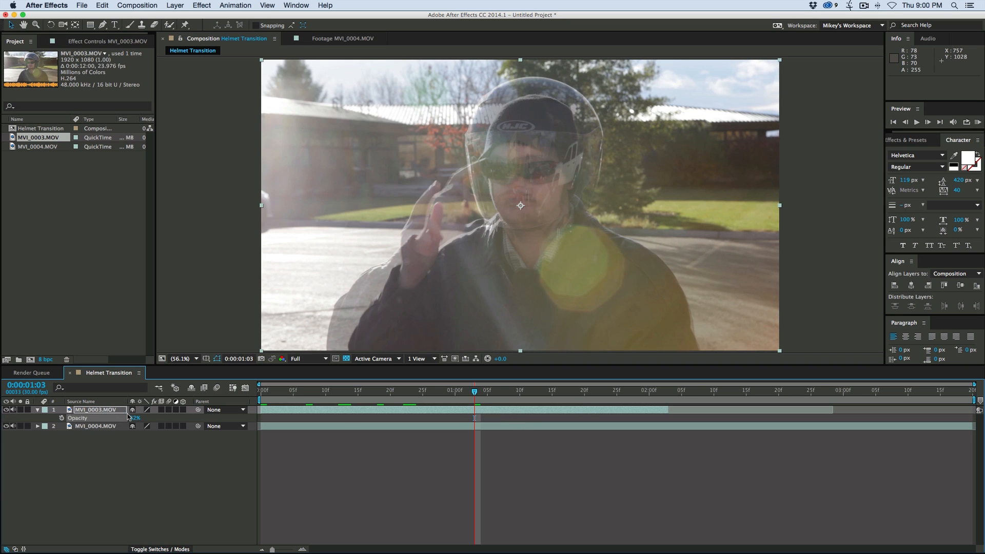
- Set MVI_0003.MOV's opacity to 100% and shift the clip to match the lower layer's gesture, with its in point at 0:00:00:00
drag(133, 418, 169, 418)
drag(474, 411, 520, 413)
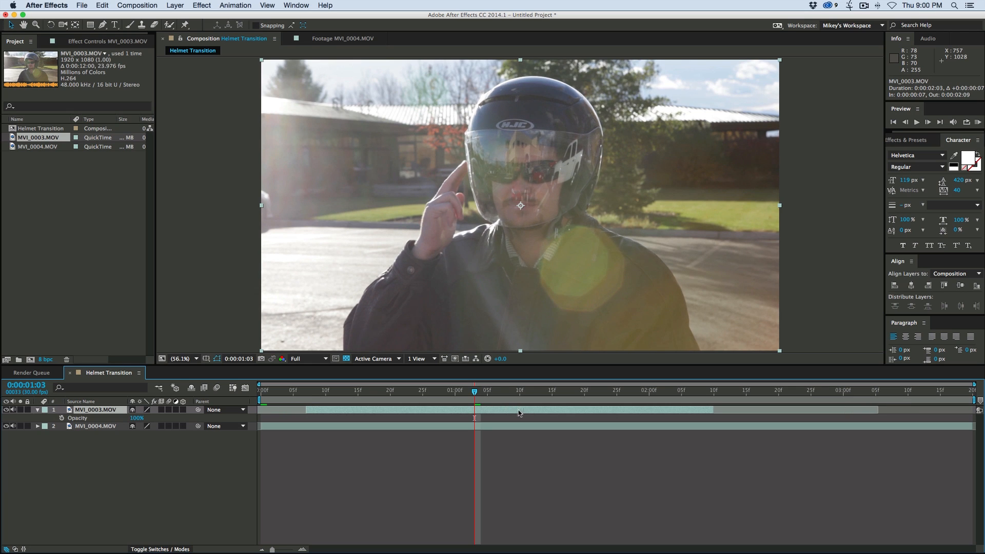
drag(522, 413, 313, 393)
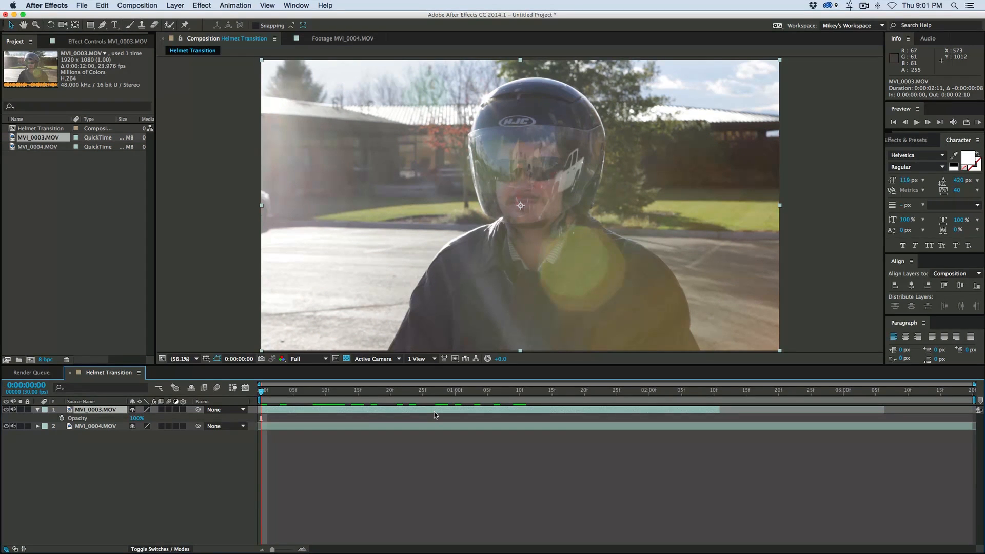
- Draw a closed Pen tool mask around the whole helmet on MVI_0003.MOV at the first frame
key(g)
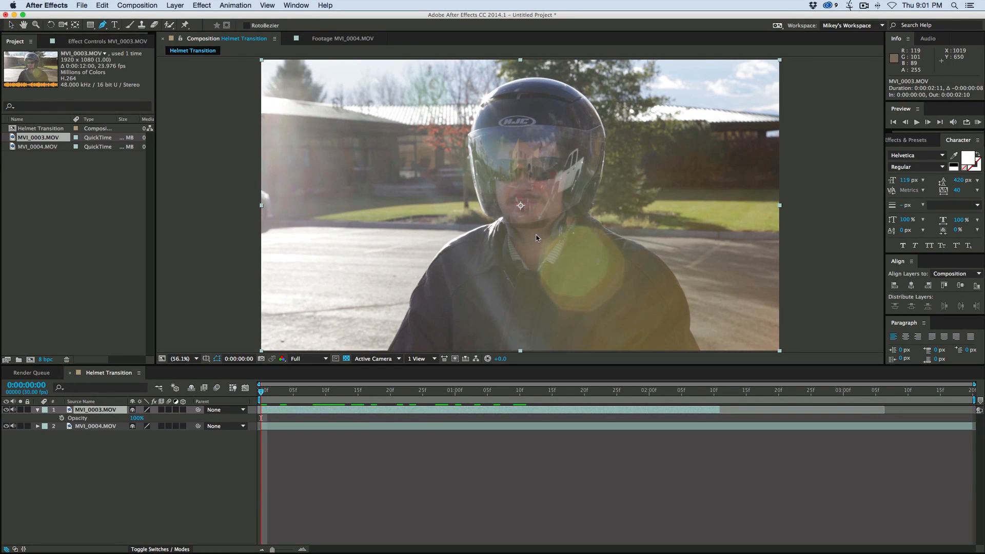
scroll(531, 233, up, 3)
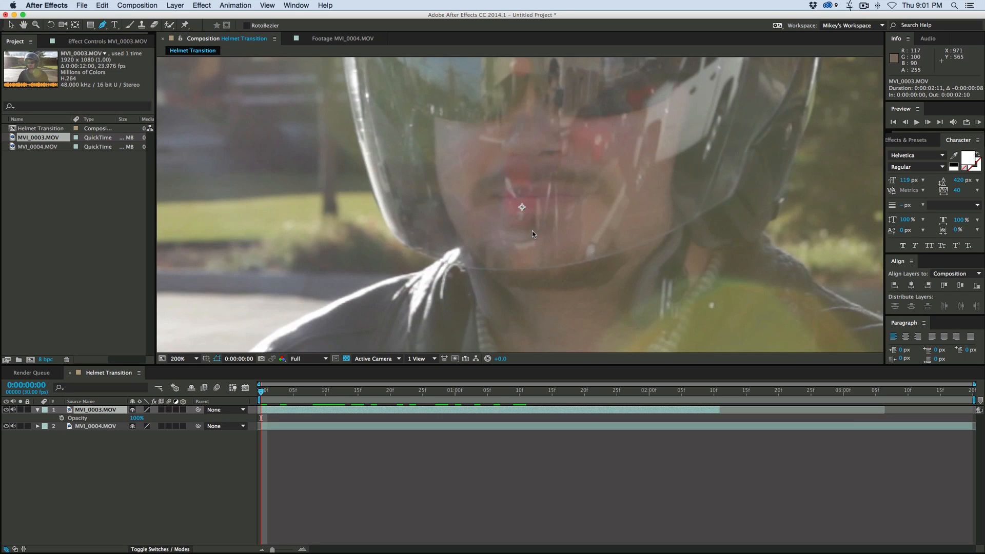
scroll(503, 236, down, 1)
drag(500, 236, 499, 245)
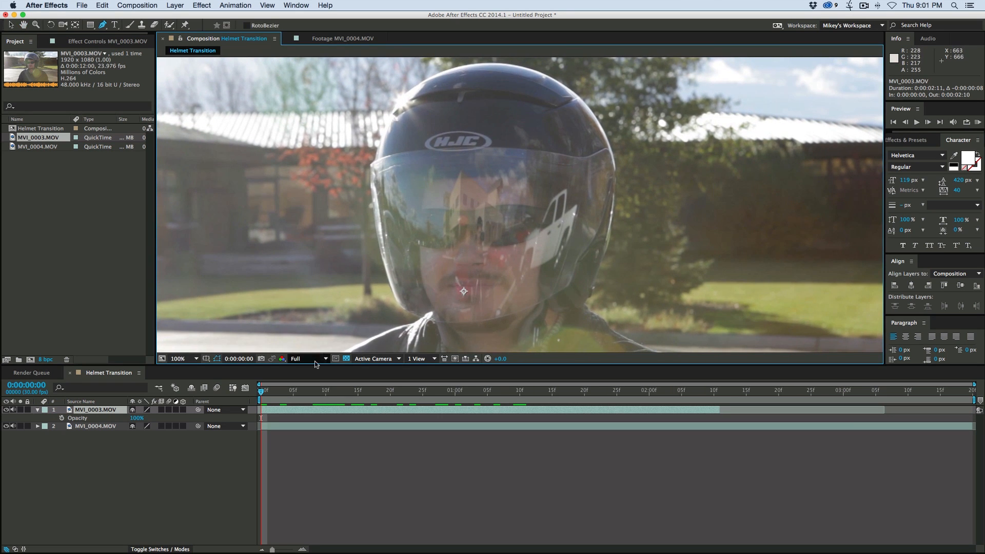
drag(323, 366, 323, 402)
click(399, 325)
click(377, 254)
click(371, 182)
click(405, 110)
click(441, 89)
click(509, 82)
click(578, 114)
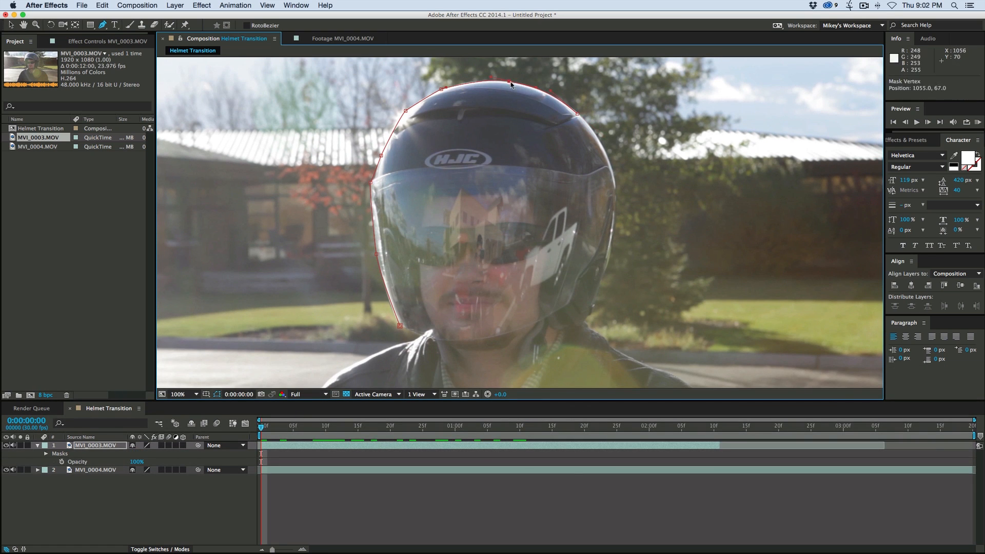
click(604, 276)
click(584, 328)
click(563, 335)
click(549, 329)
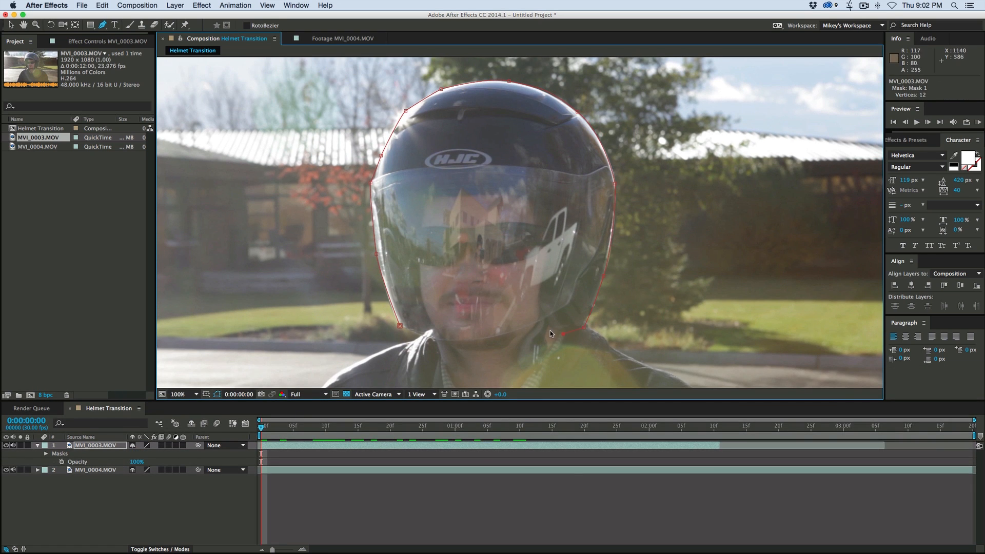
drag(545, 328, 549, 298)
click(546, 291)
click(529, 301)
click(512, 318)
click(474, 323)
click(447, 312)
click(417, 304)
click(405, 296)
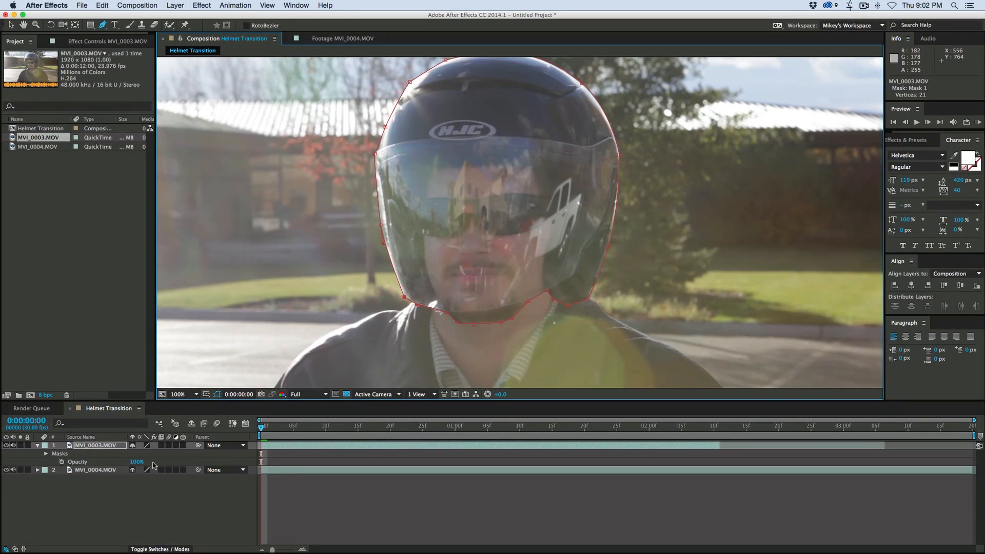
click(317, 476)
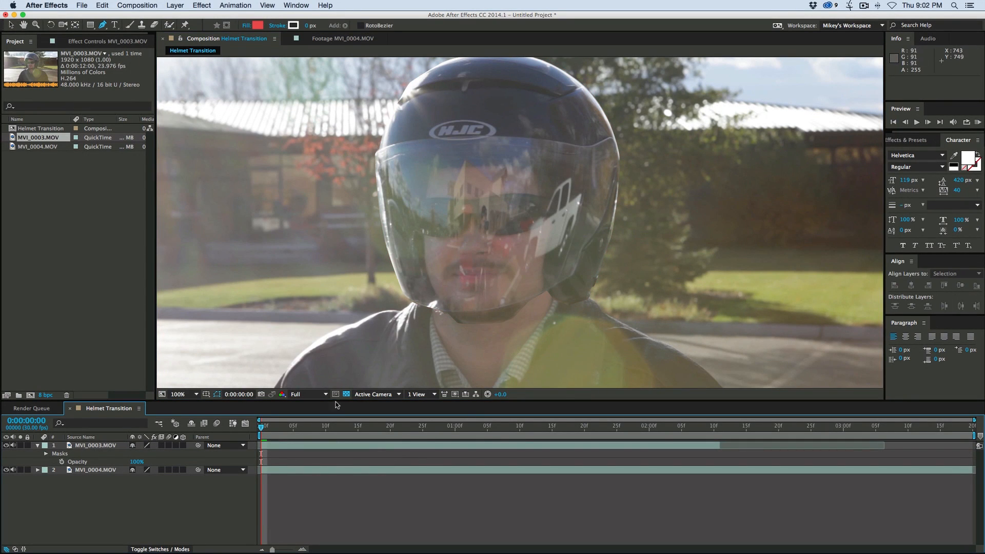
- With the Mask Feather Tool, widen the mask's feather below the chin and pull it tight at both lower corners of the helmet
click(104, 446)
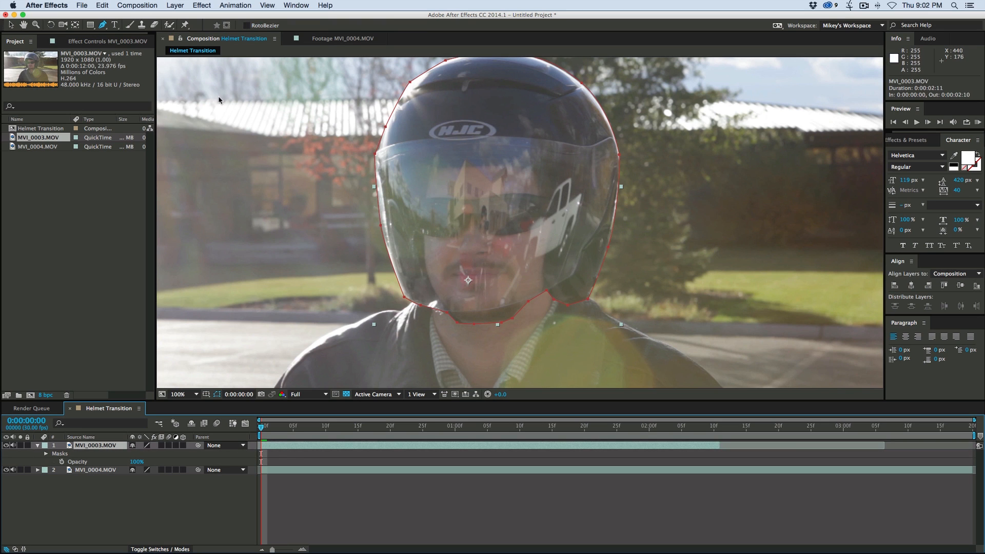
click(103, 25)
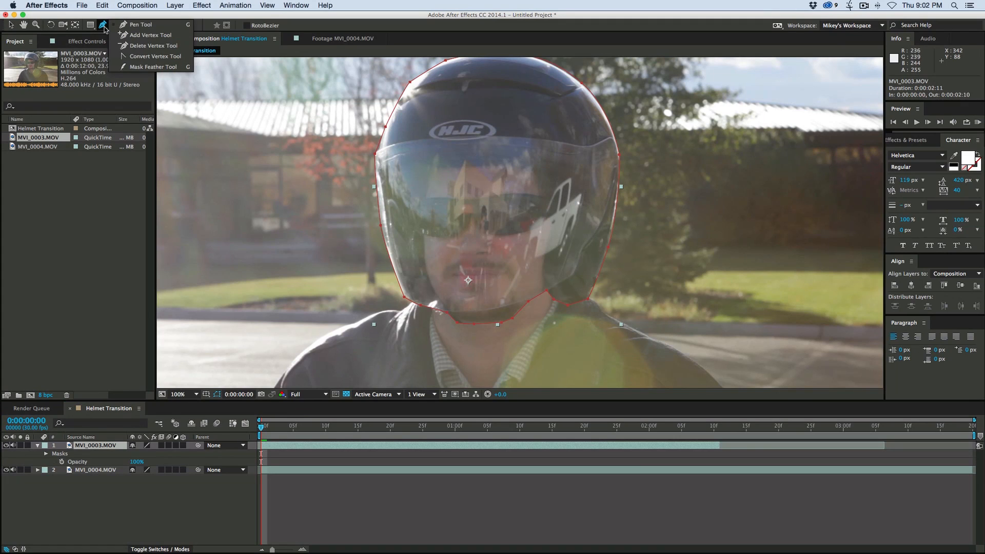
click(146, 67)
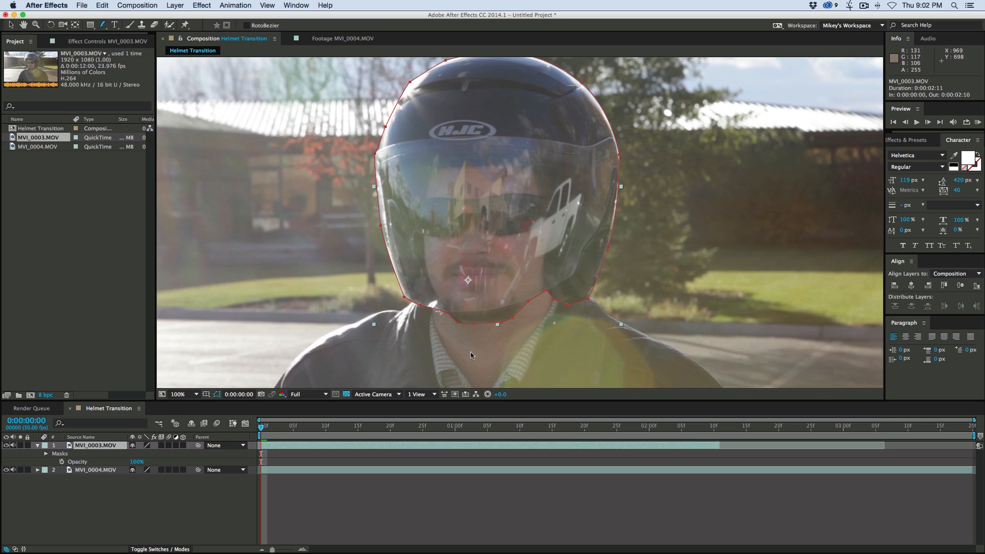
key(space)
drag(469, 333, 443, 346)
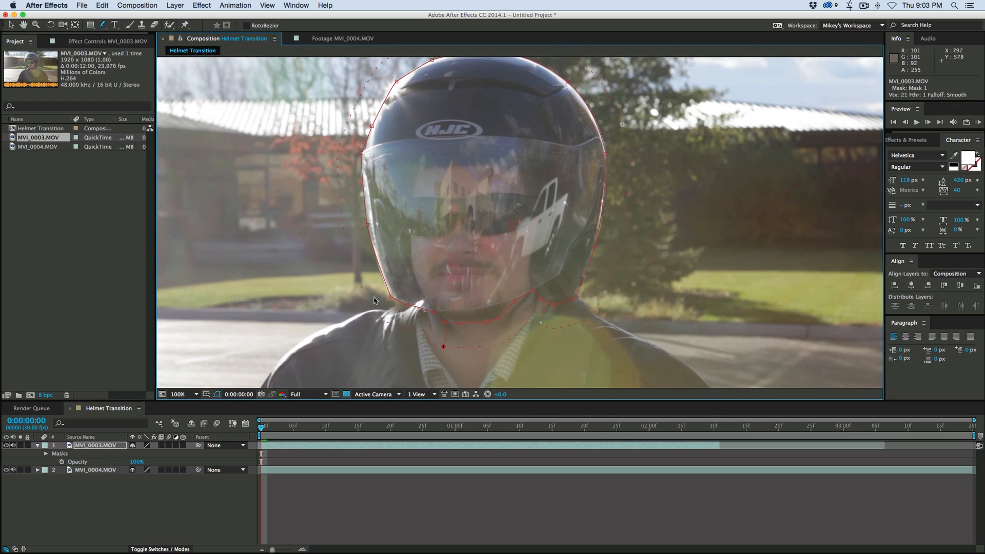
drag(365, 304, 389, 298)
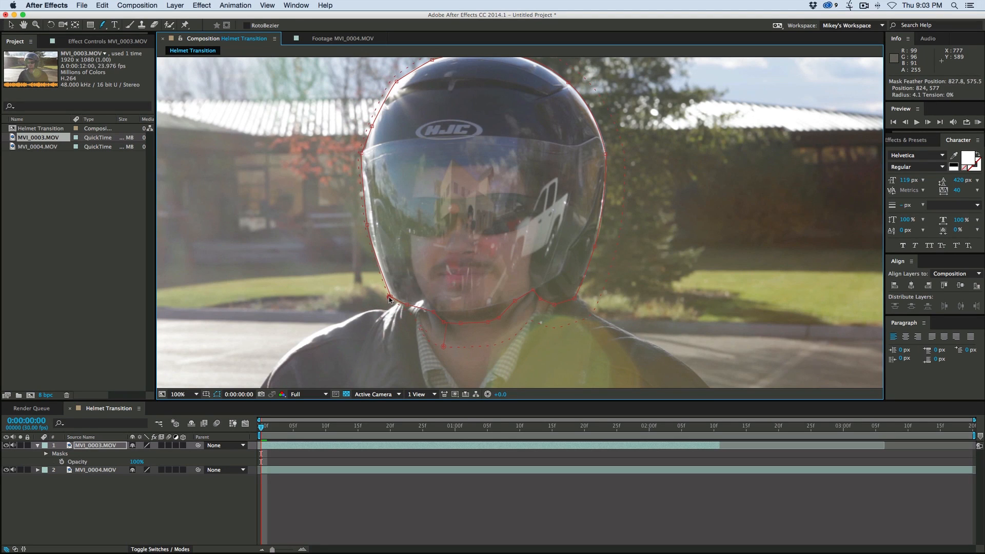
drag(596, 306, 579, 300)
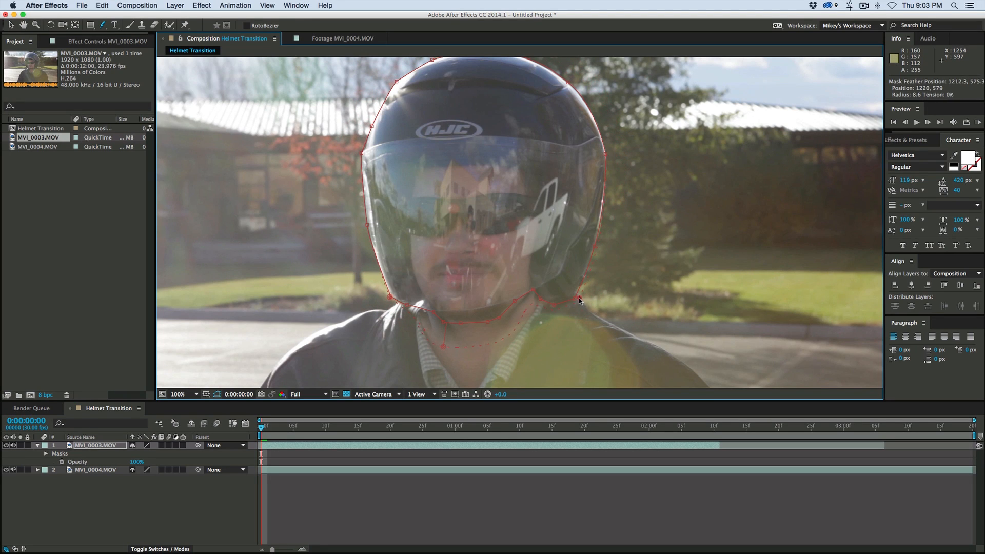
- Add further feather points under the chin and along the helmet edge, keeping the softness limited to the neck area
click(504, 337)
drag(505, 336, 450, 340)
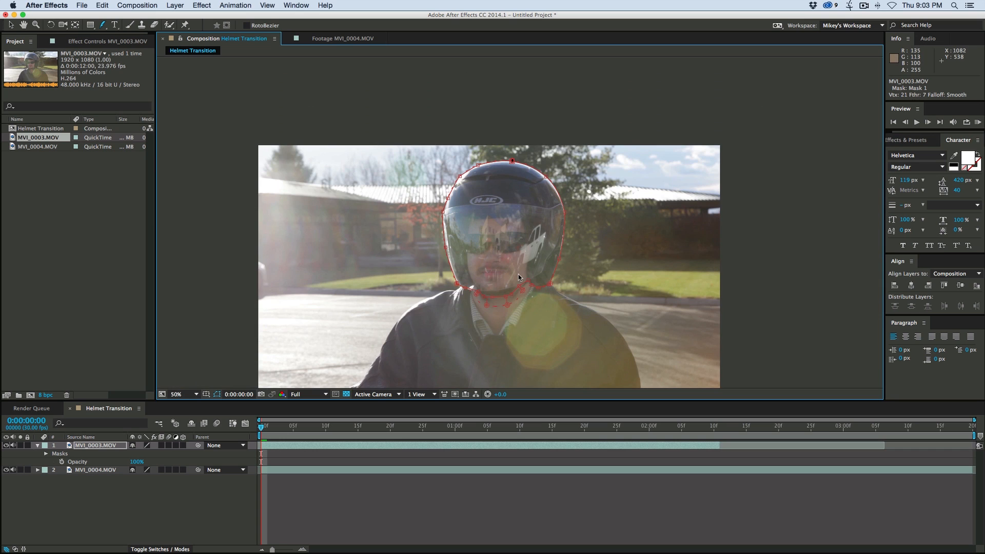
key(period)
drag(518, 274, 537, 242)
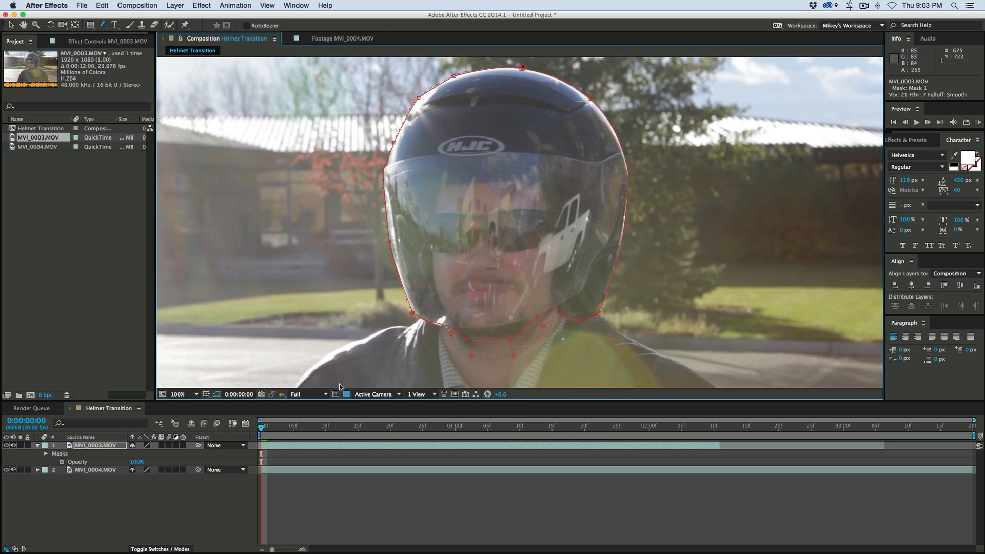
- Track Mask 1 of MVI_0003.MOV forward from the first frame using the Position method
click(299, 499)
click(101, 446)
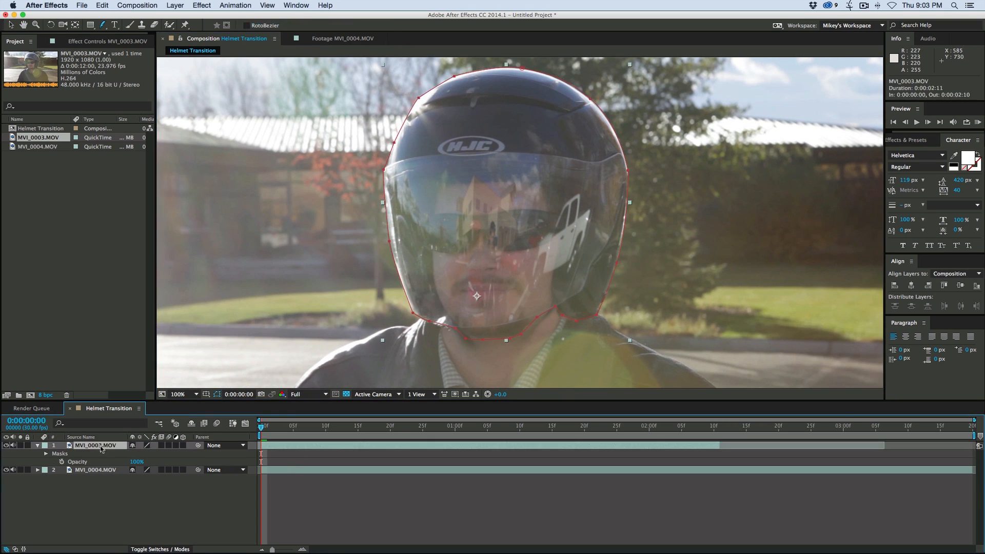
click(45, 454)
click(78, 463)
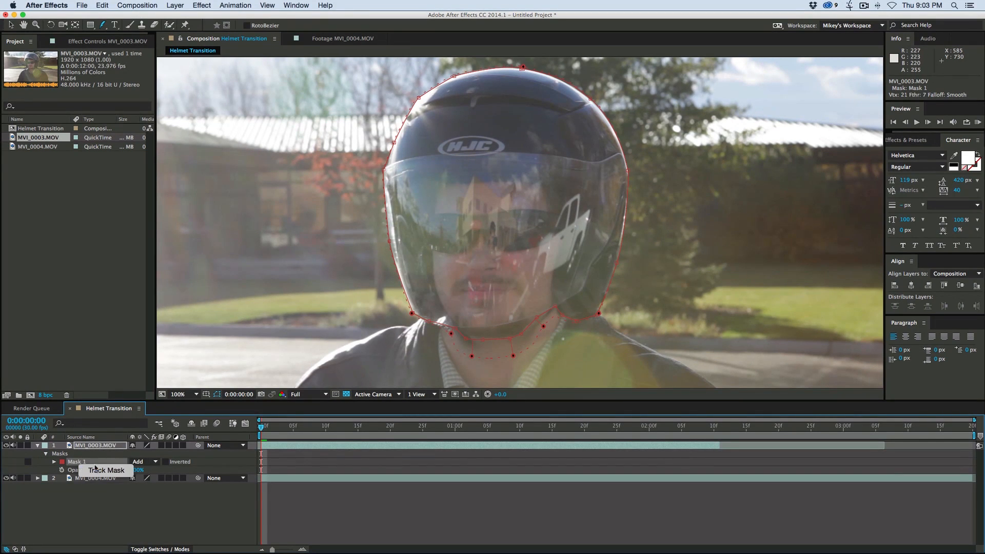
click(107, 471)
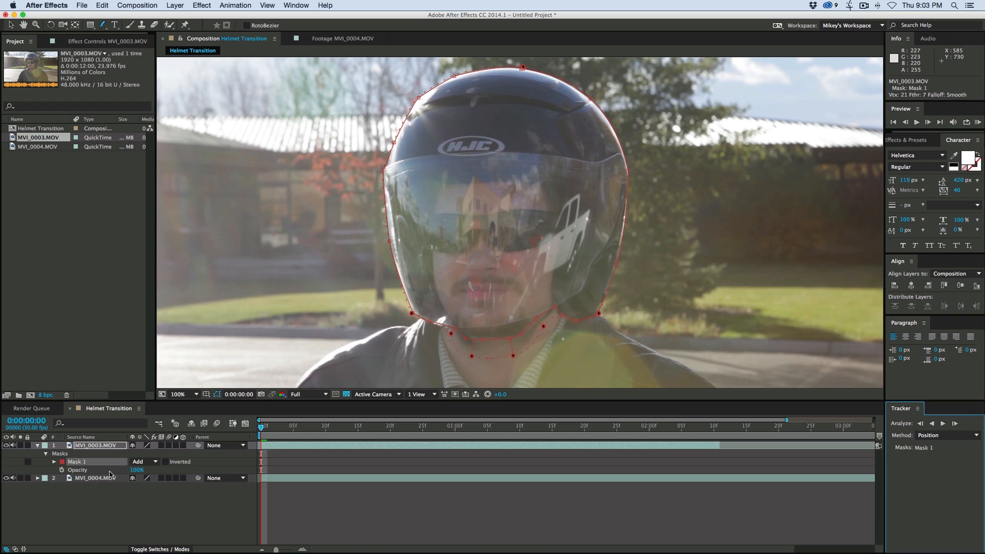
click(943, 424)
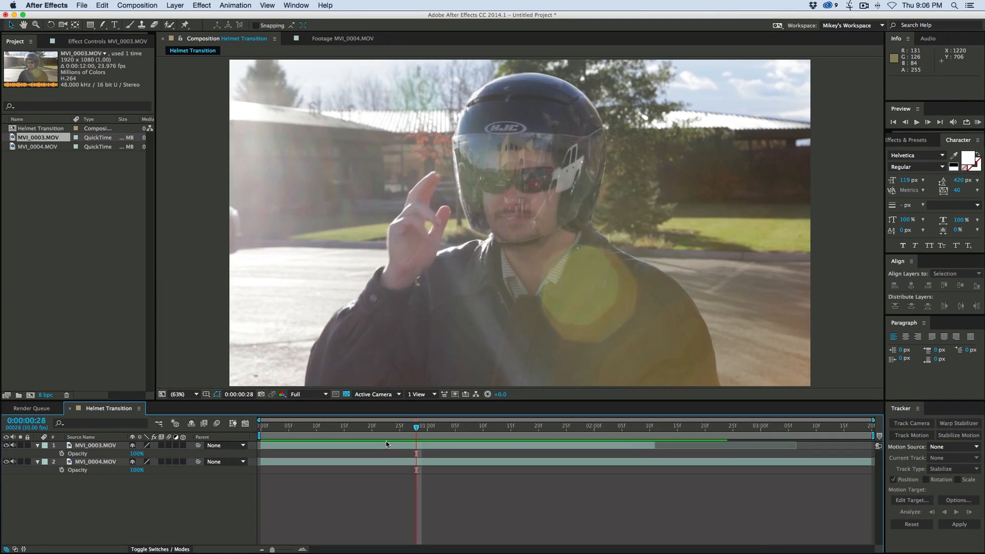
- Return to the first frame, rename the MVI_0003.MOV layer to Helmet On and the MVI_0004.MOV layer to Helmet Off
key(Home)
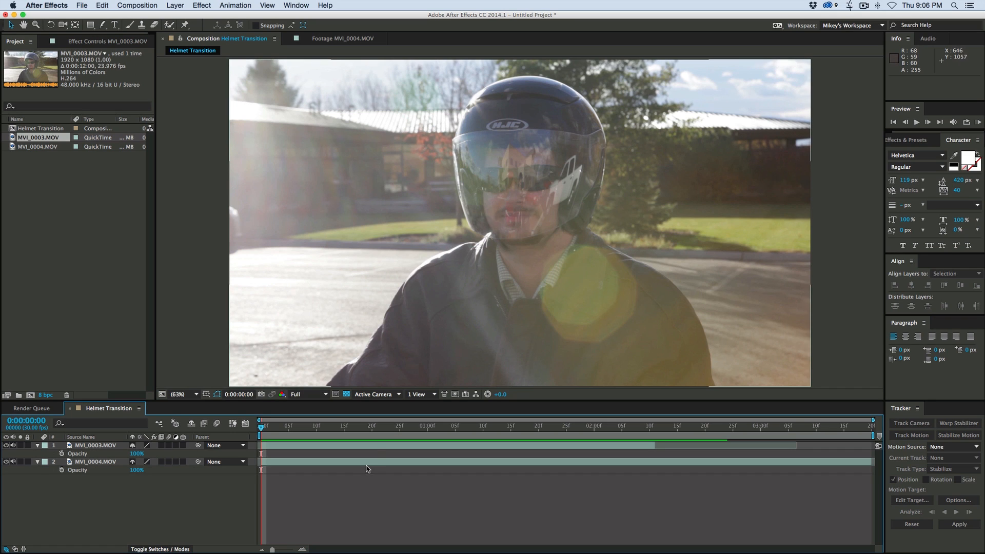
click(104, 447)
key(Return)
text(Helmet On)
key(Return)
key(super+Down)
key(Return)
text(Helmet Off)
key(Return)
- Pre-compose the Helmet On layer as Helmet On Comp, moving all attributes into the new composition
click(325, 445)
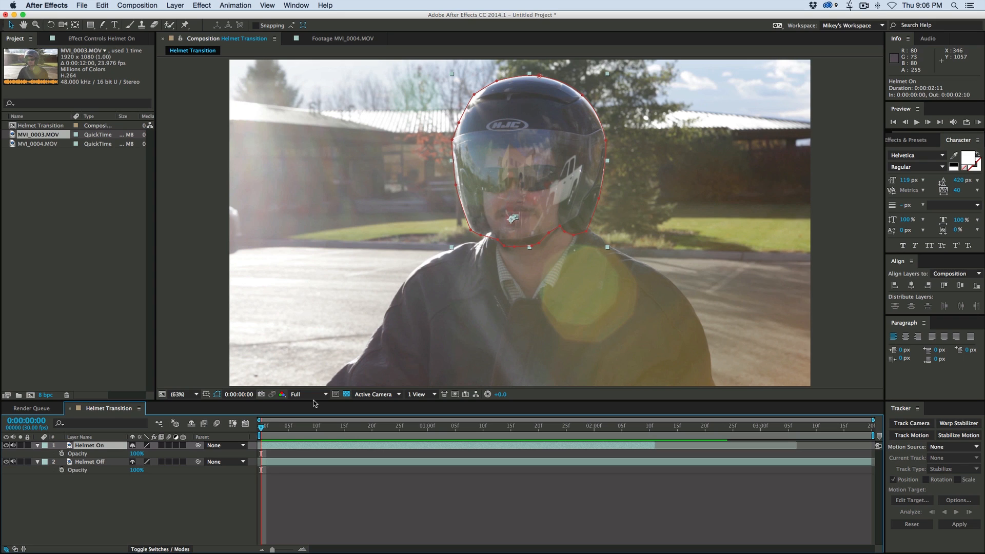
key(super+shift+c)
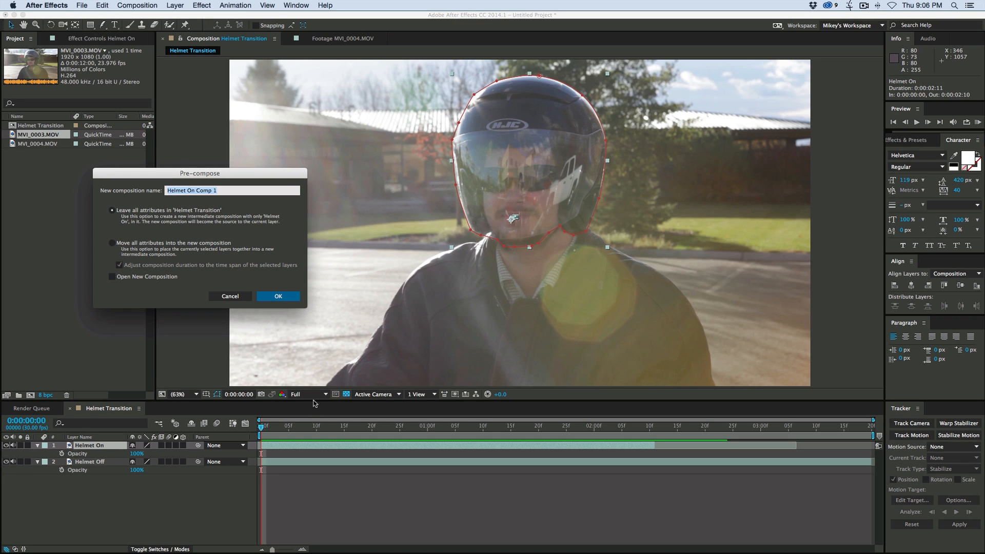
click(113, 244)
click(228, 191)
key(BackSpace)
key(BackSpace)
click(276, 297)
click(365, 484)
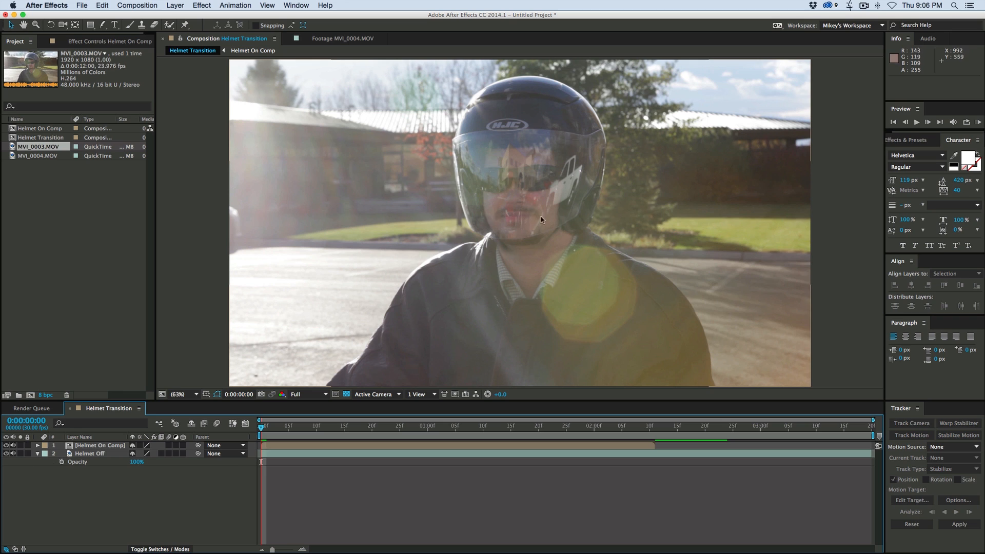
- Hide and show the Helmet On Comp layer to compare the shot with and without the helmet
click(545, 200)
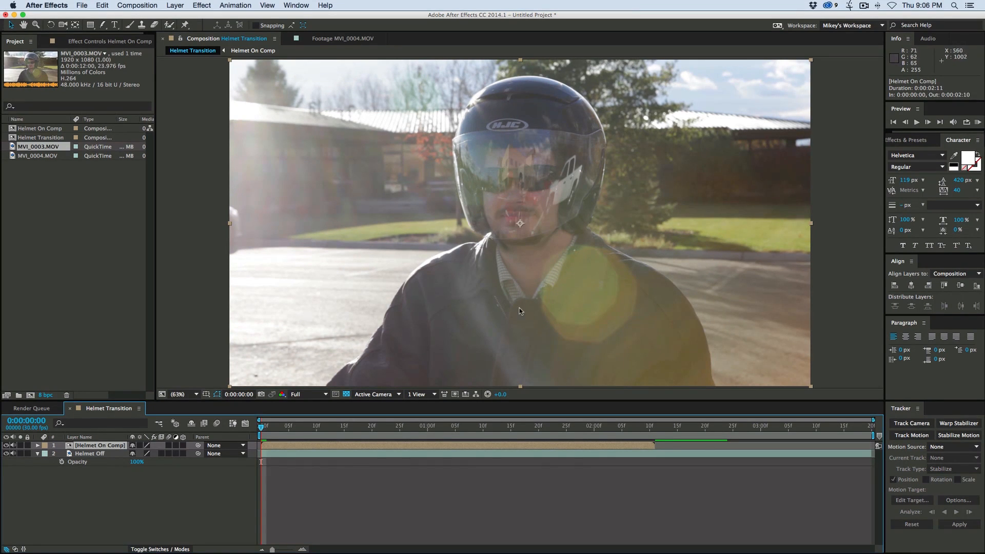
click(6, 445)
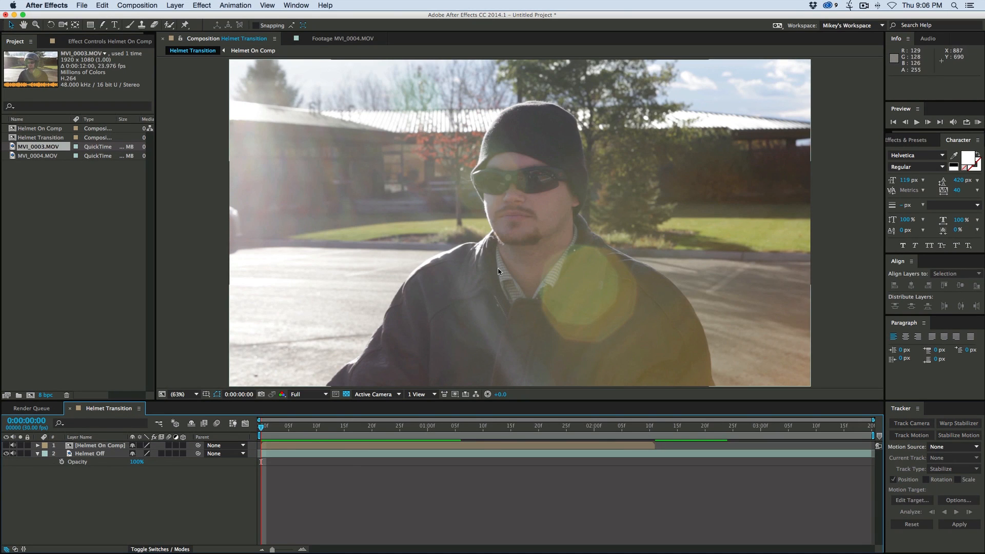
click(6, 445)
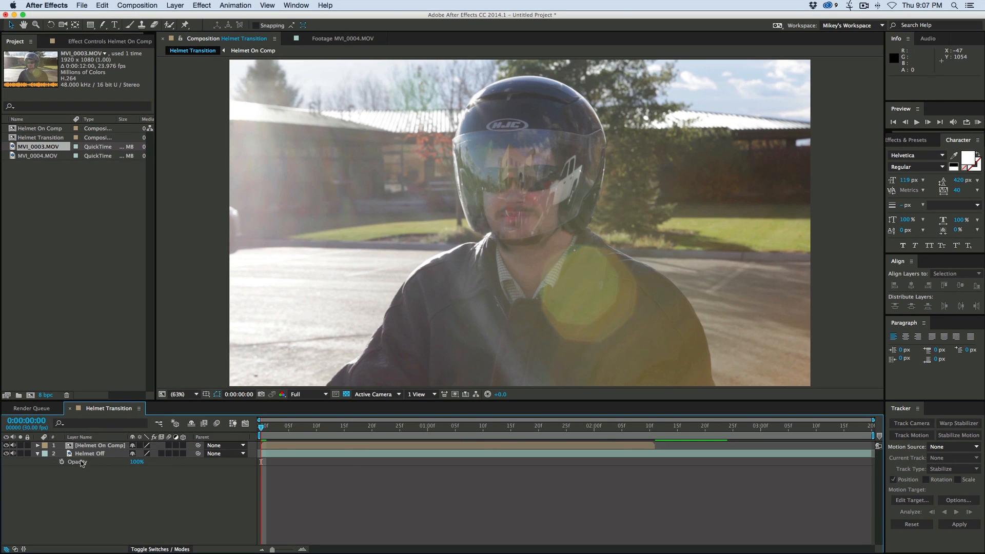
- Duplicate the Helmet On Comp layer and rename the lower copy Helmet On Comp Back
click(78, 456)
click(146, 496)
click(99, 456)
click(99, 448)
key(super+d)
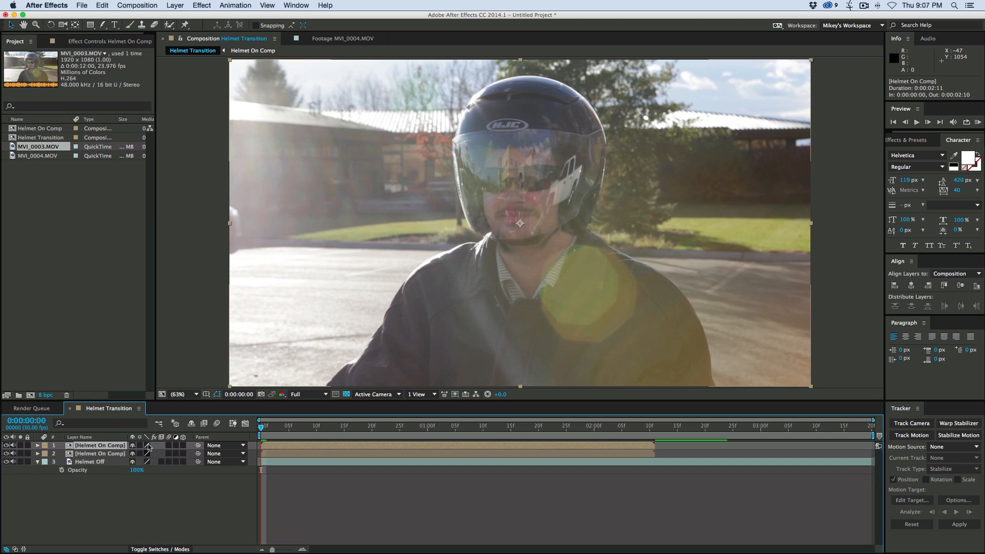
click(107, 453)
key(Return)
key(Right)
text(Back)
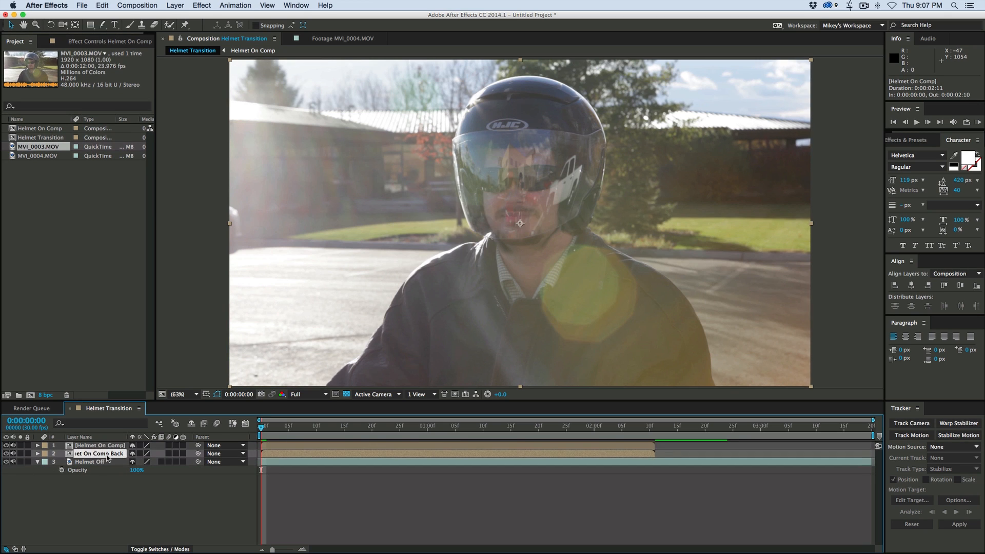
key(Return)
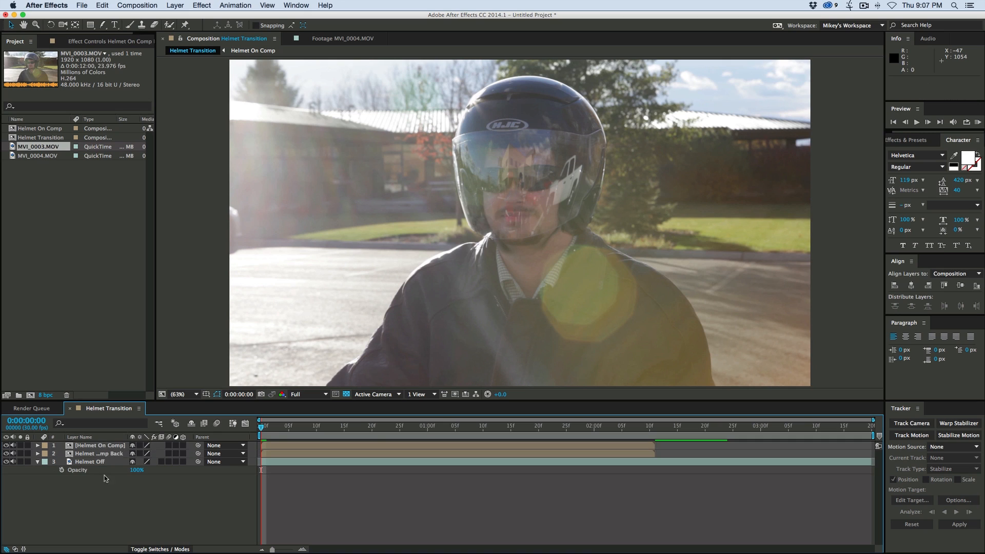
- Rename the upper copy Helmet On Comp Front and widen the layer name column to fit the full names
click(103, 446)
key(Return)
key(Right)
text(Front)
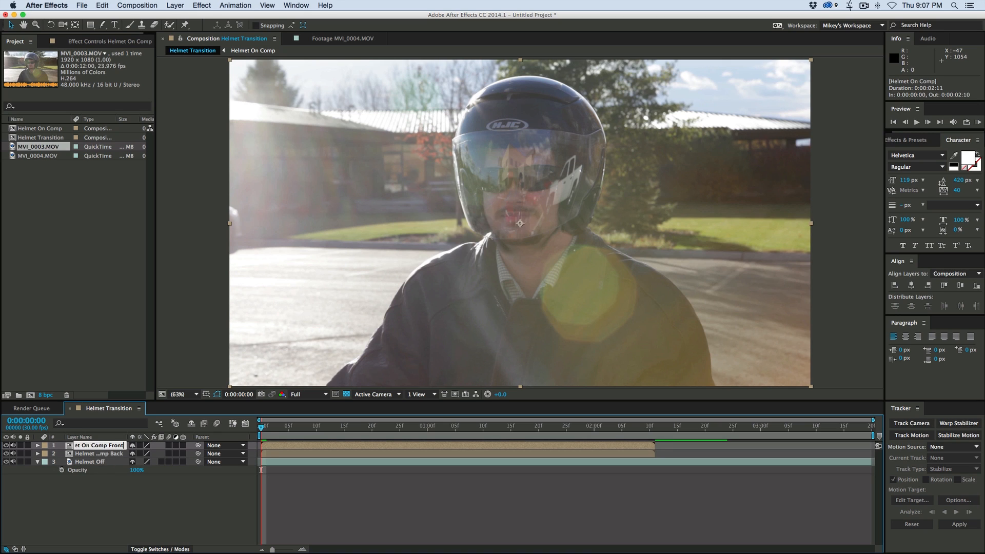
click(110, 503)
drag(128, 438, 157, 438)
- Duplicate the Helmet Off layer, place the copy between the two helmet comps and rename it Head
click(98, 462)
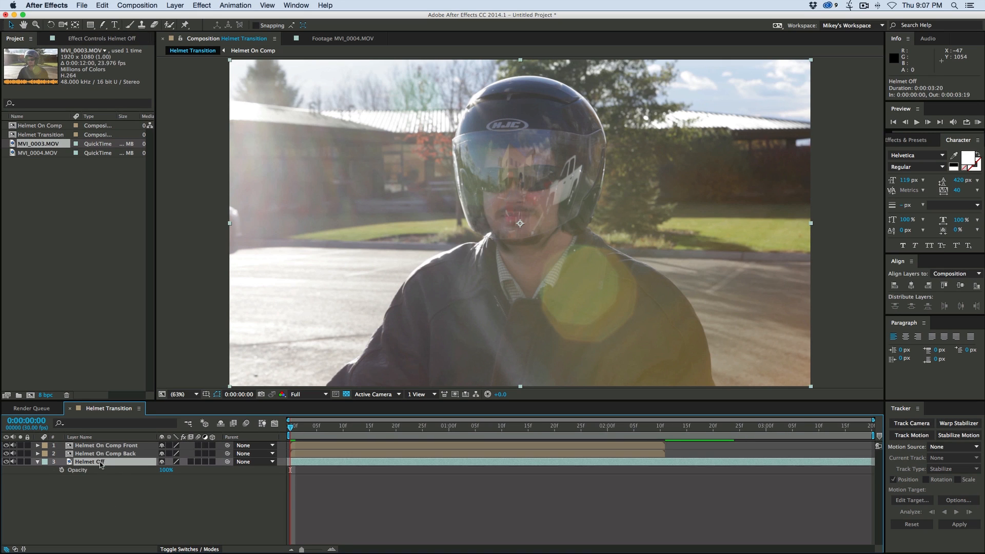
key(super+d)
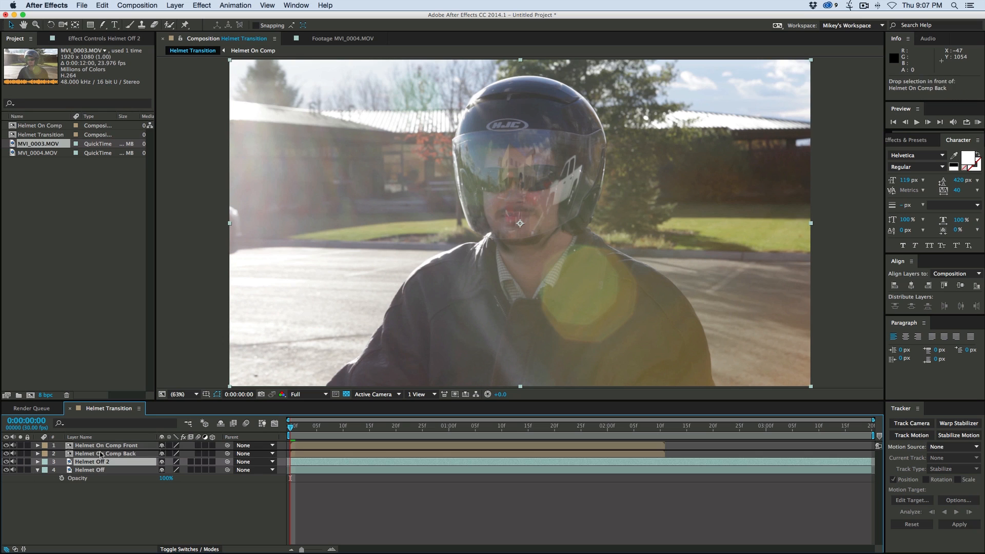
key(super+bracketright)
key(Return)
text(H)
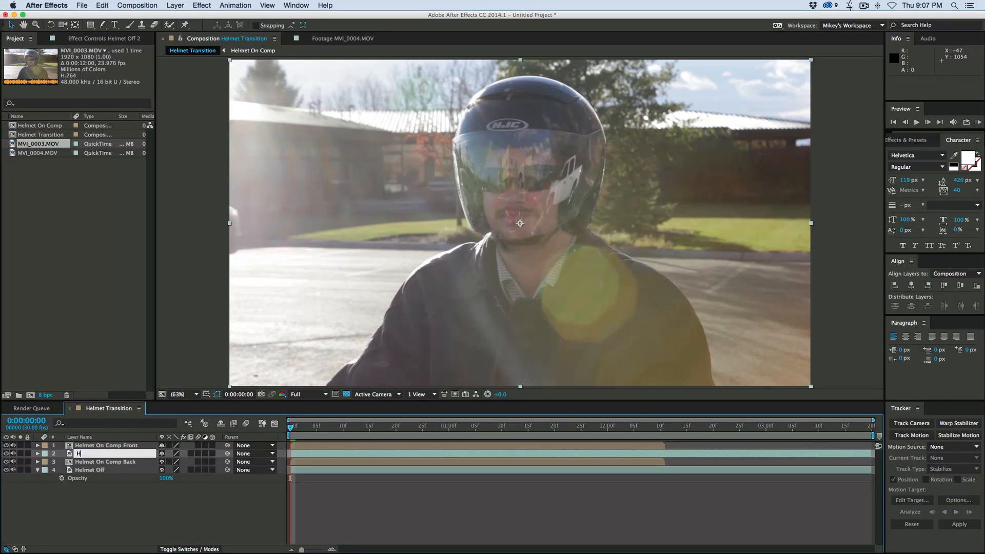
text(ead)
click(98, 497)
- Solo the Head layer and draw a closed Pen tool mask around the head, beanie and upper neck
click(21, 453)
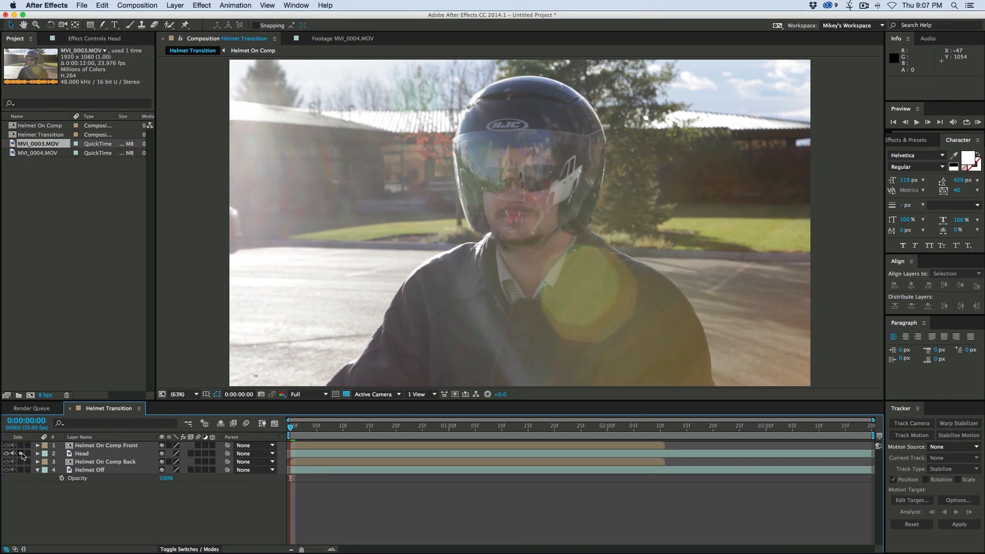
click(338, 455)
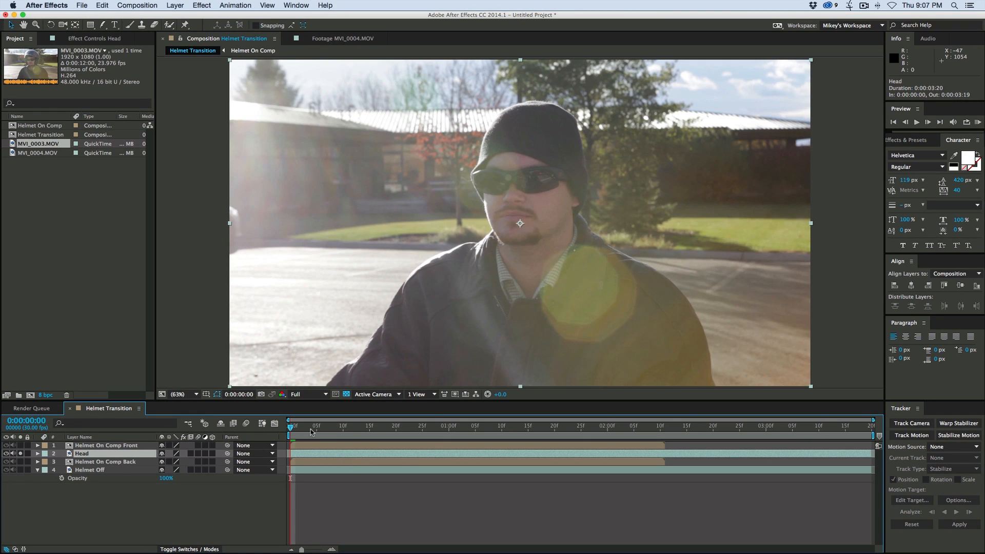
key(slash)
click(102, 24)
click(443, 336)
click(425, 317)
click(417, 292)
click(411, 272)
click(406, 262)
click(391, 231)
click(389, 221)
click(505, 106)
click(552, 126)
click(564, 151)
click(575, 245)
click(563, 286)
click(539, 332)
click(450, 352)
click(443, 336)
key(space)
drag(513, 279, 509, 231)
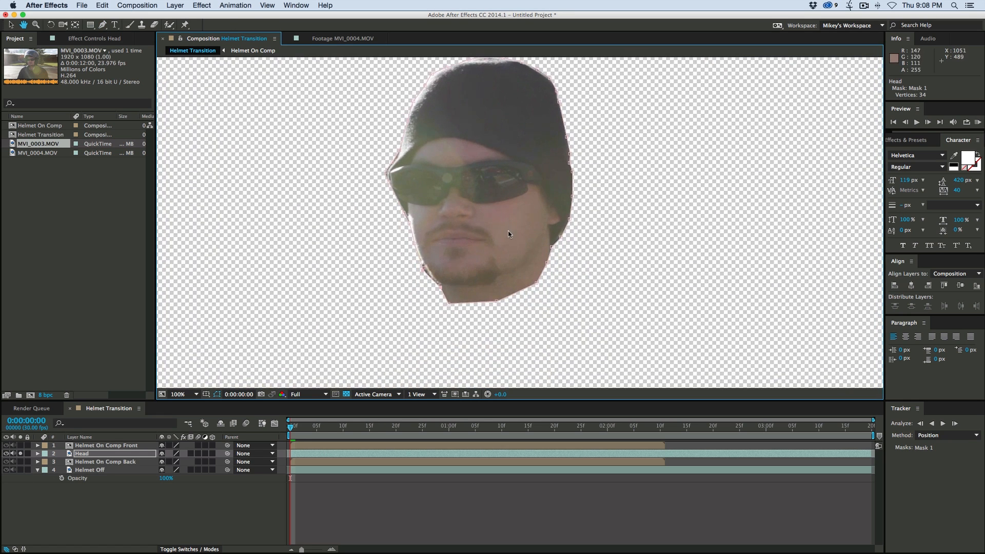
- Track Mask 1 of the Head layer forward through the clip using the Position method
click(38, 454)
right_click(76, 471)
click(104, 481)
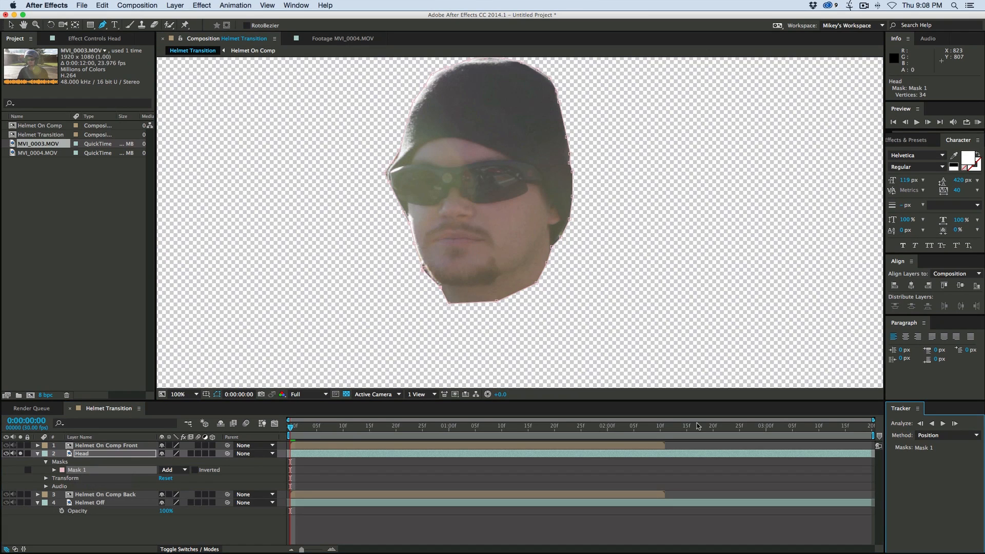
click(944, 424)
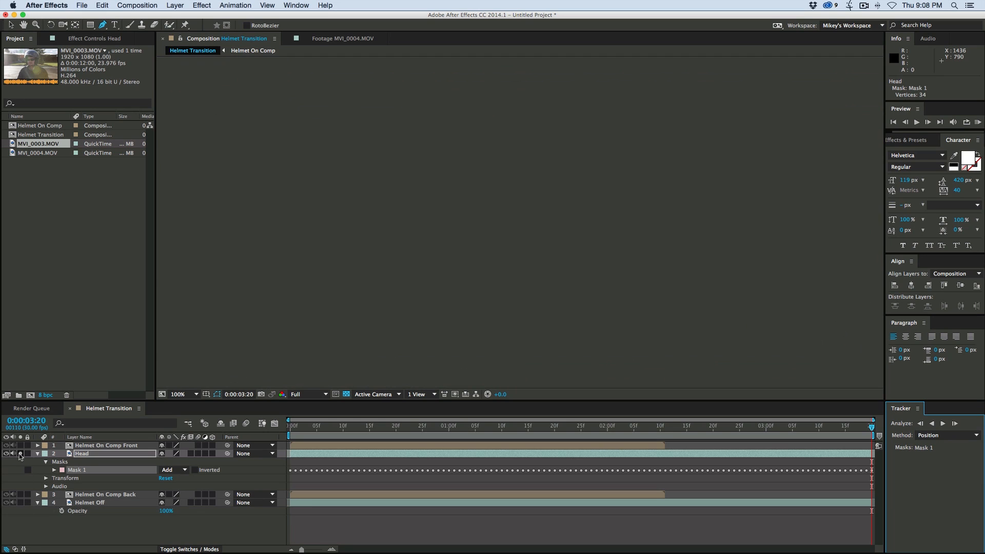
- Turn off the Head layer's solo, go back to the first frame and collapse the layer's properties
click(20, 454)
drag(314, 428, 289, 428)
click(394, 532)
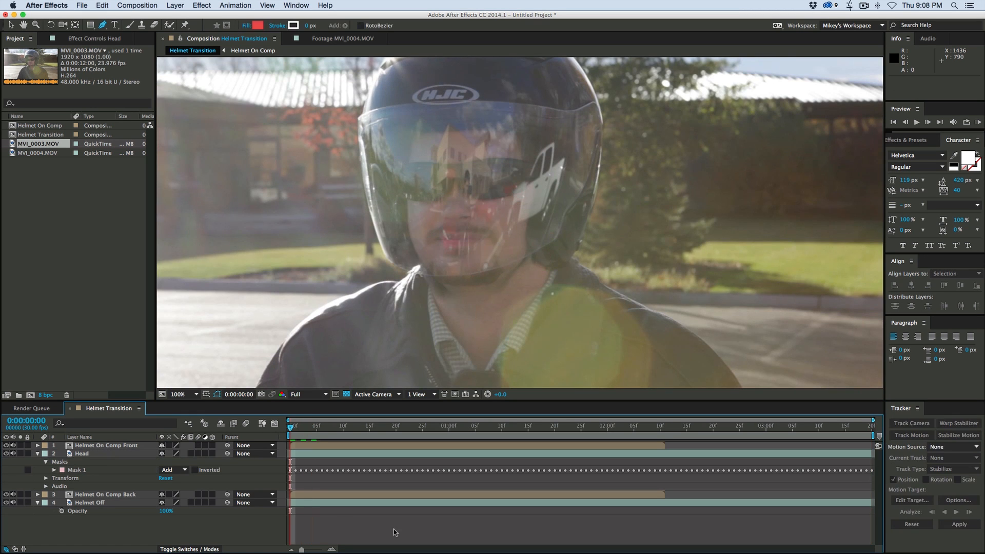
click(38, 454)
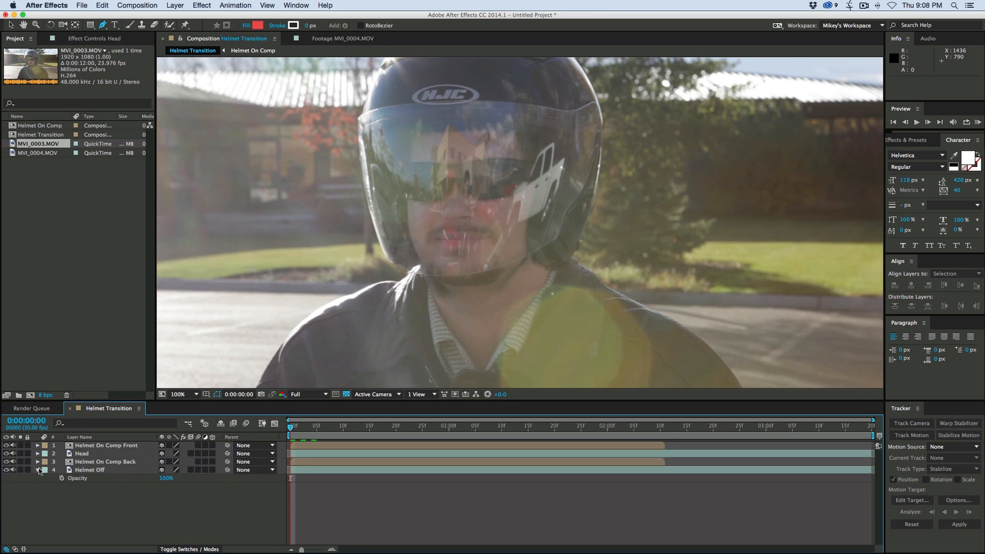
- Solo each of the four layers in turn to examine what each one contributes to the stack
click(20, 445)
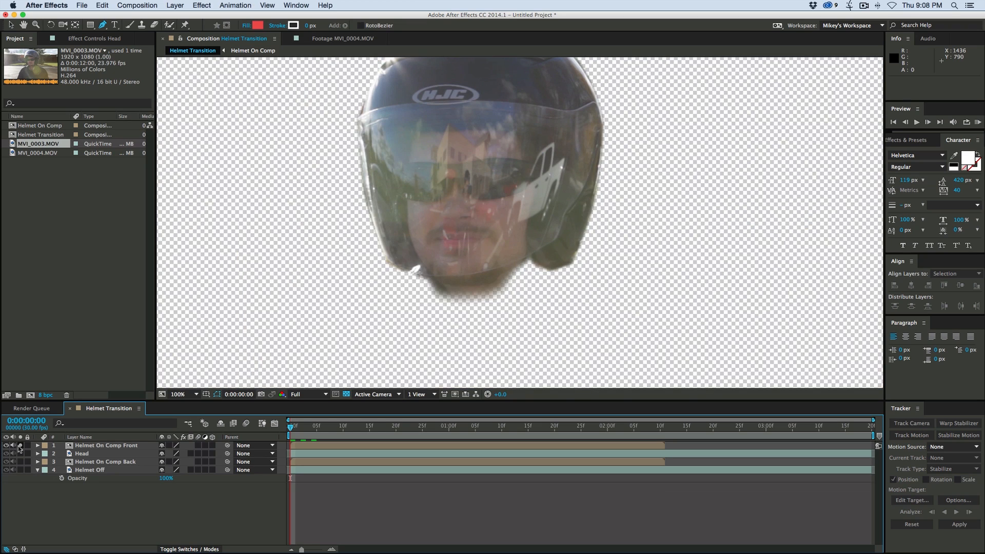
click(20, 446)
click(20, 454)
click(20, 454)
click(21, 454)
click(21, 454)
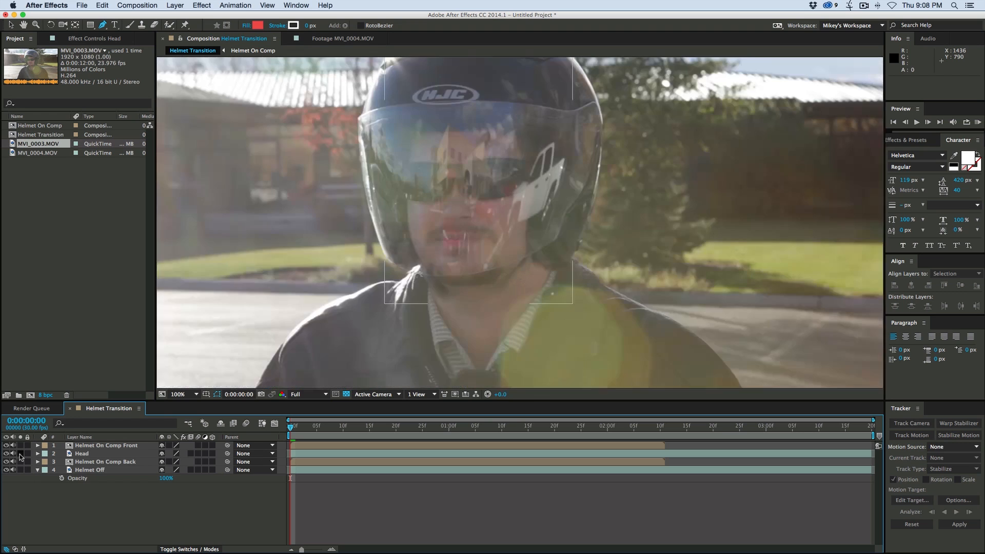
click(20, 461)
click(20, 462)
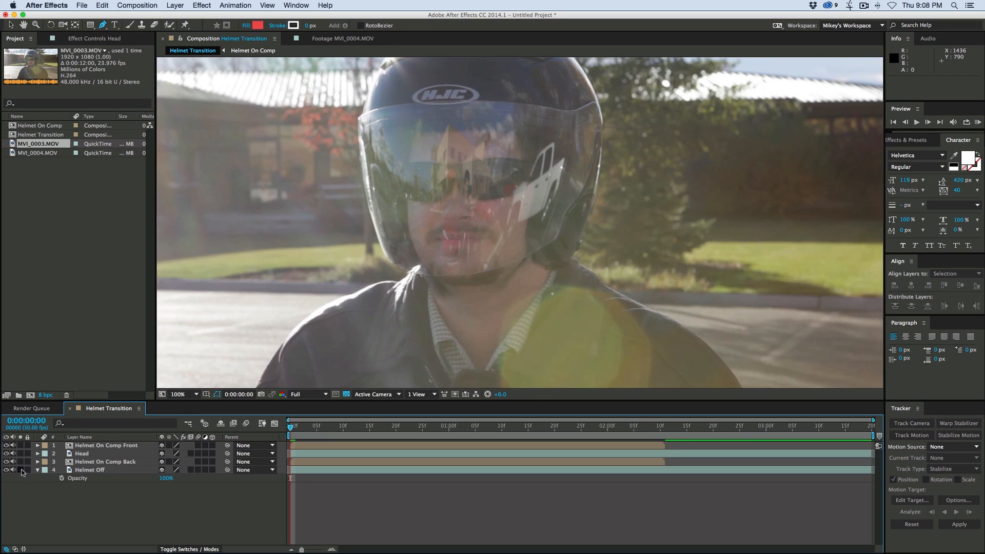
click(22, 470)
click(21, 470)
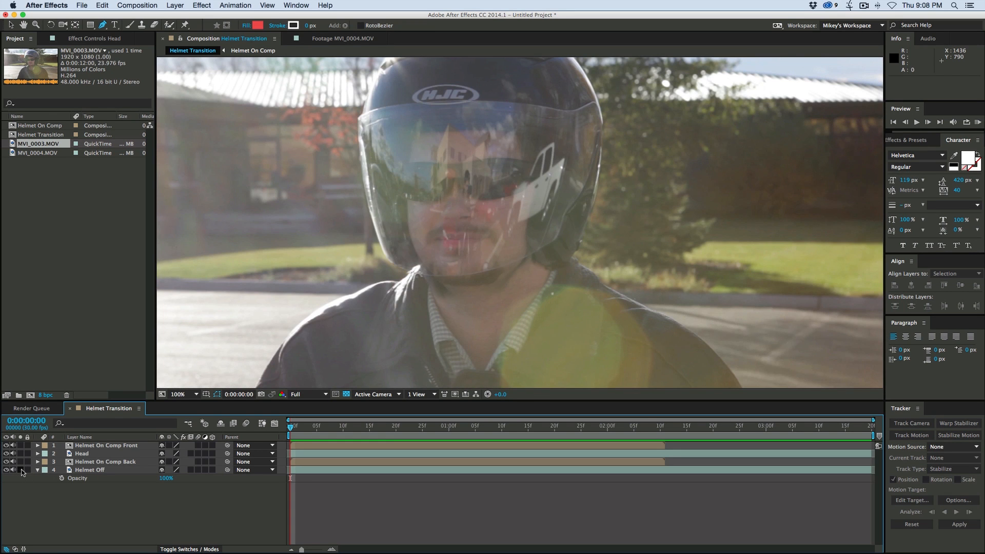
- Solo the Head layer, set Mask 1's feather to 6 pixels and its expansion to -3 pixels, and restore the full view
click(20, 454)
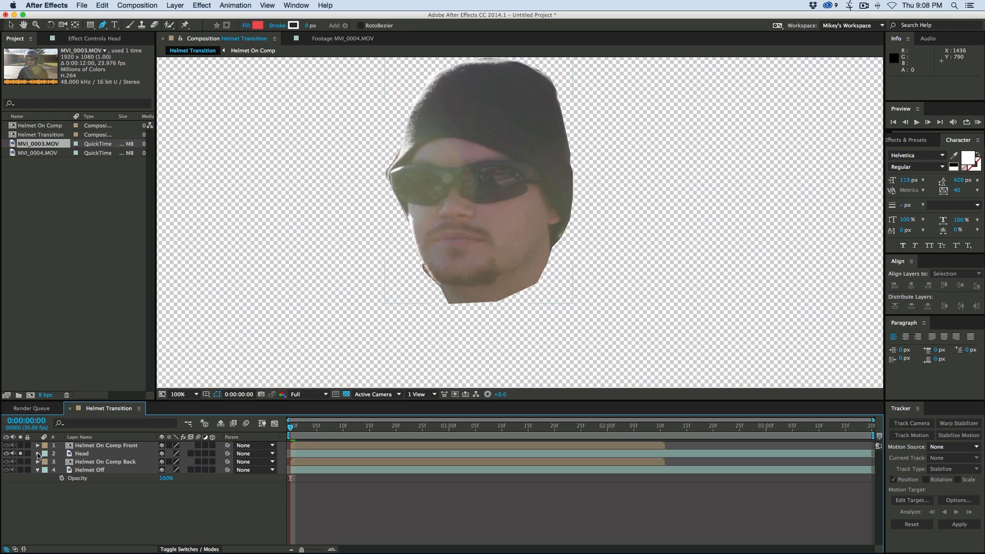
click(37, 453)
click(55, 470)
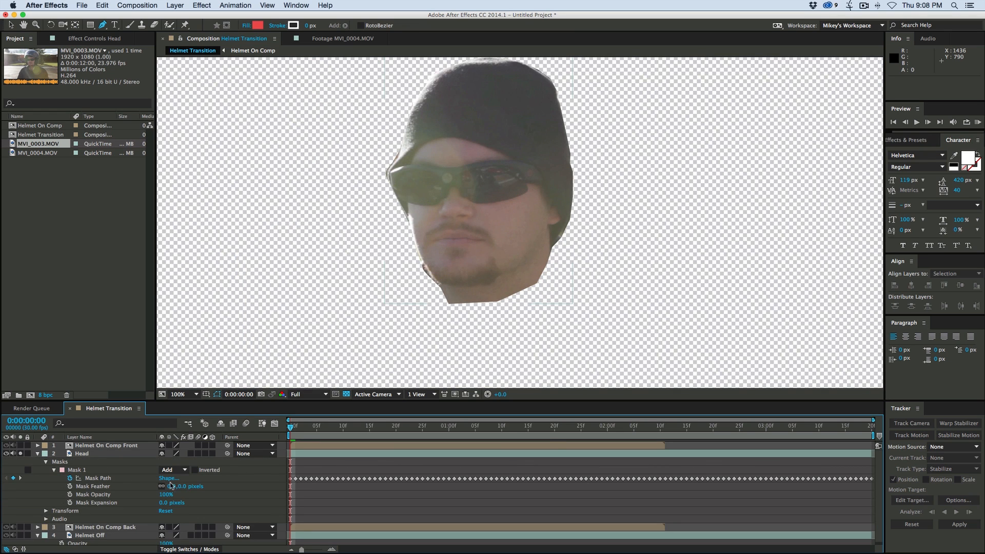
mouse_move(172, 488)
mouse_down()
mouse_move(182, 488)
mouse_move(162, 505)
mouse_up()
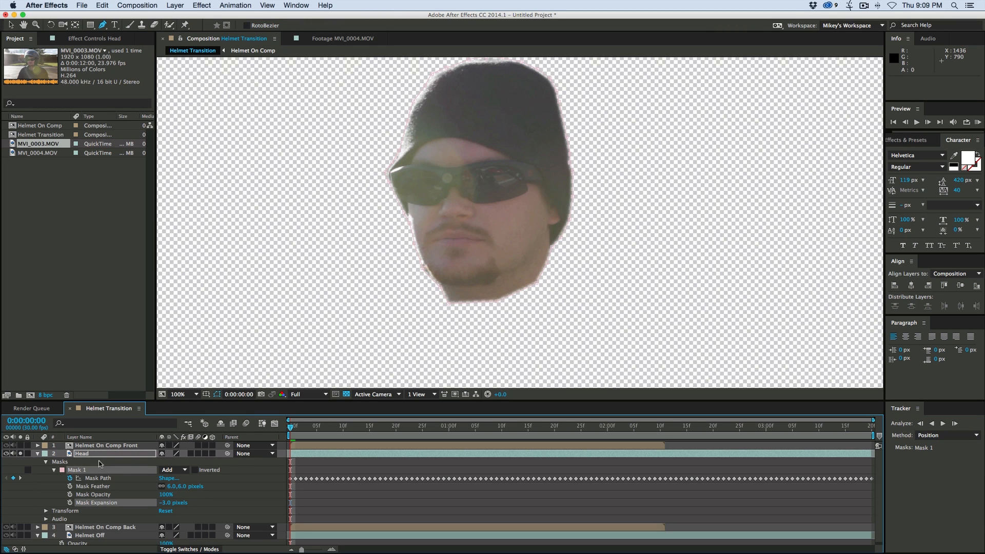
click(37, 454)
click(21, 454)
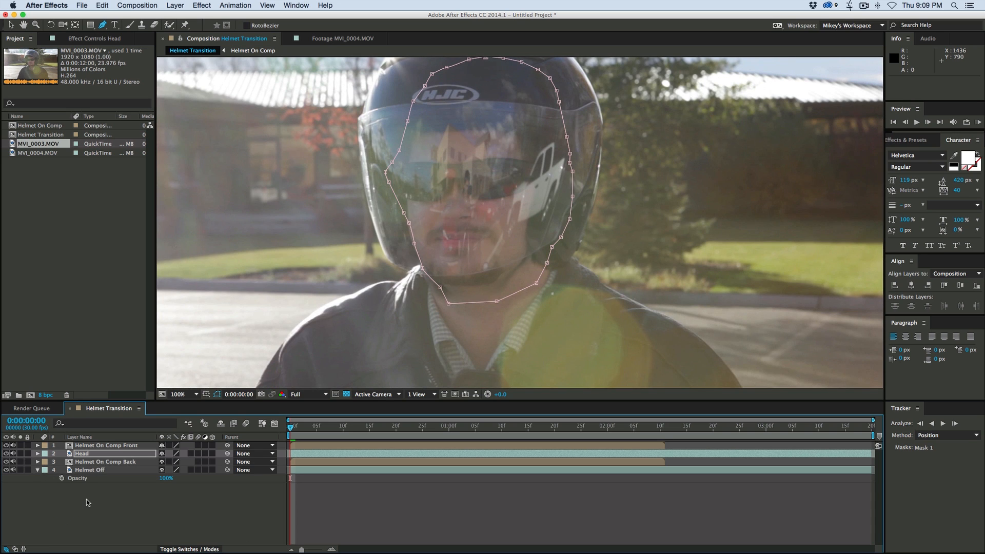
- Solo the Helmet On Comp Back layer and apply the Tint color correction effect to it
click(93, 502)
click(97, 461)
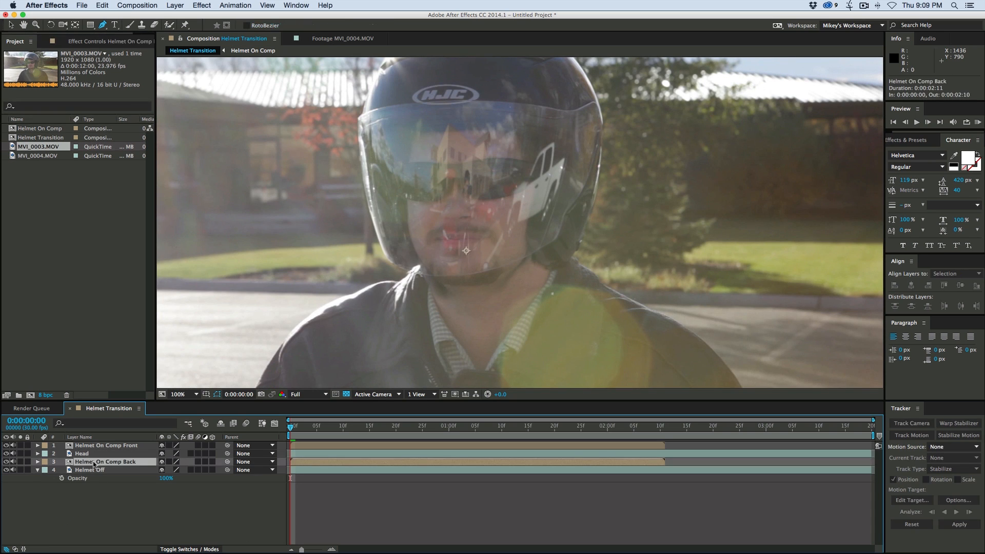
click(21, 462)
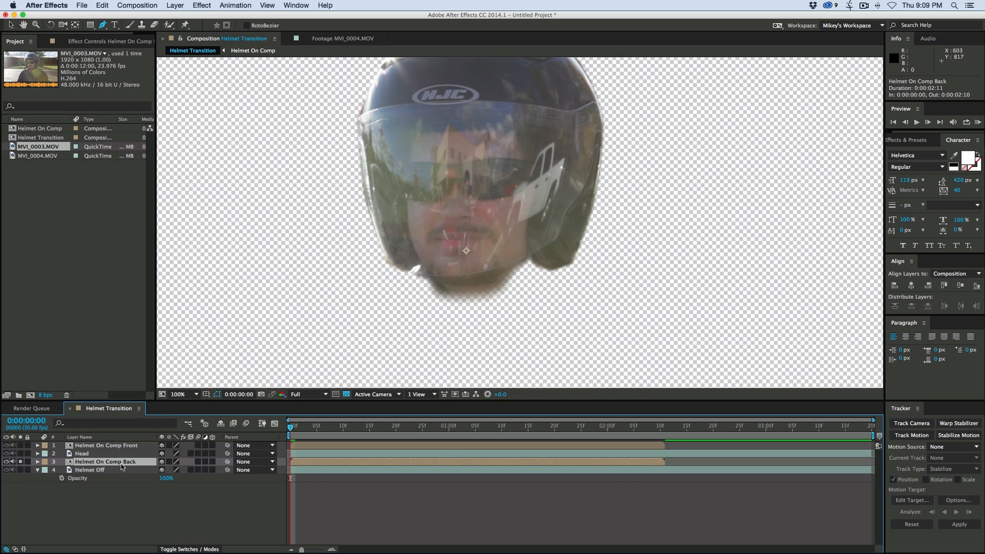
click(201, 6)
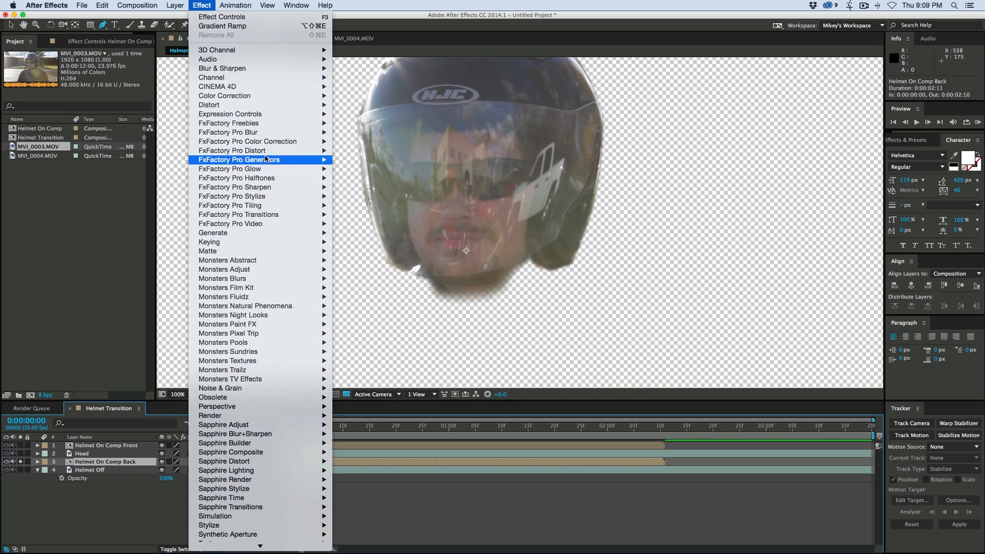
mouse_move(237, 96)
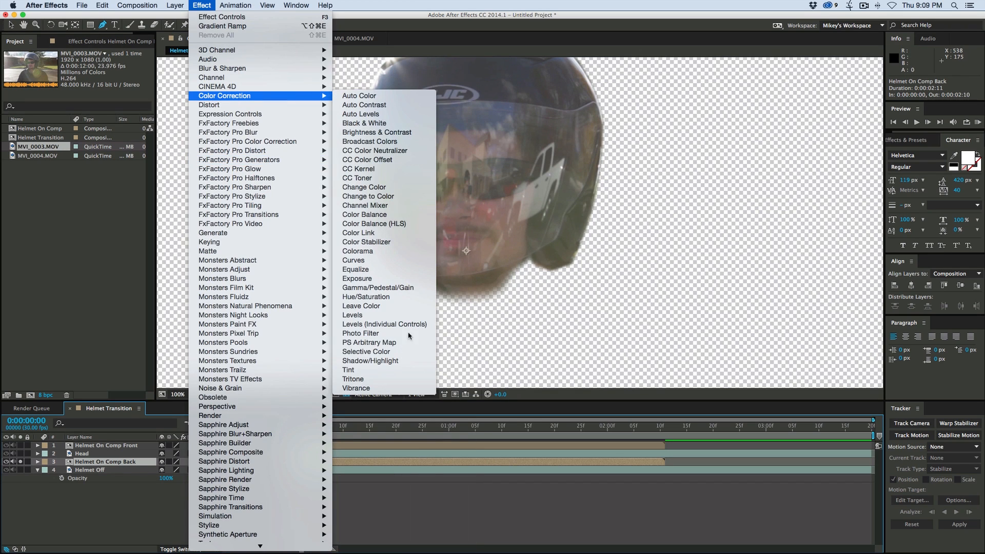
click(385, 371)
- Set the Tint effect's Map White To color to dark gray 3E3E3E
click(91, 78)
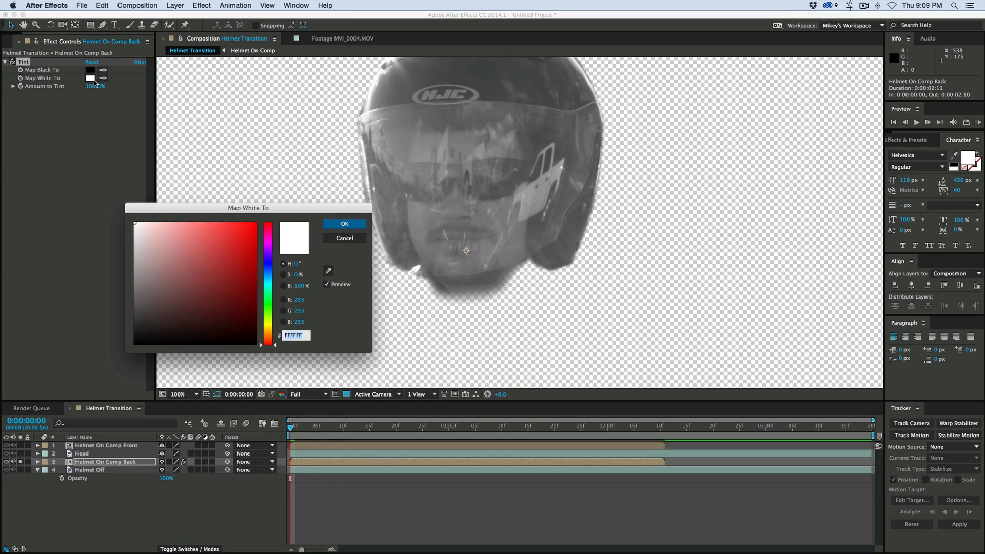
drag(164, 251, 112, 316)
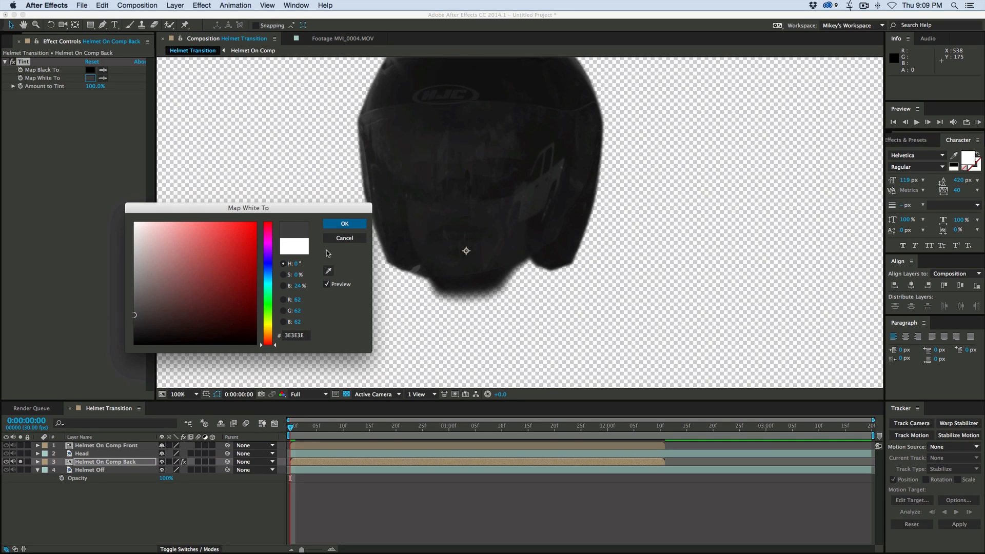
click(345, 224)
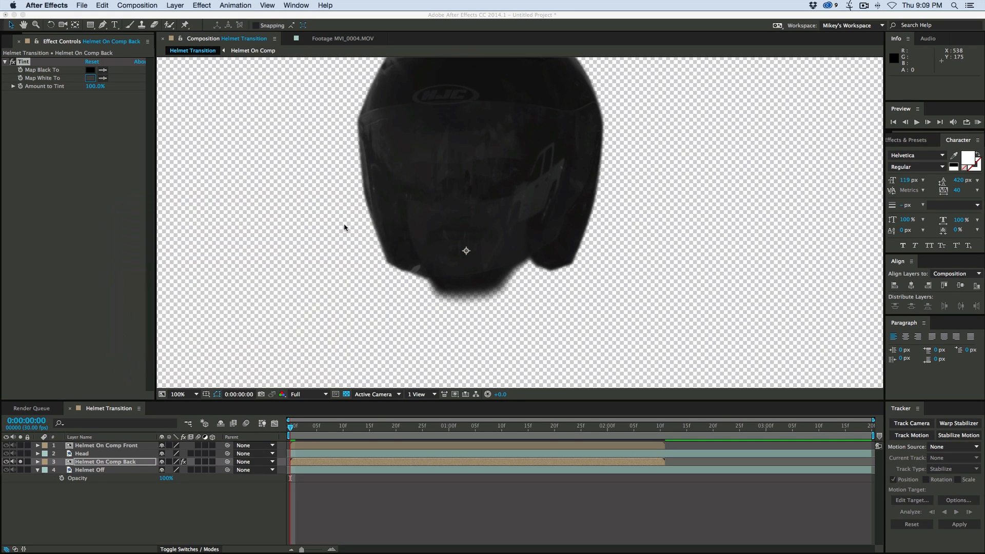
- Solo the Head, Helmet On Comp Front and Helmet Off layers along with the back helmet so the complete composite shows
click(21, 454)
click(21, 446)
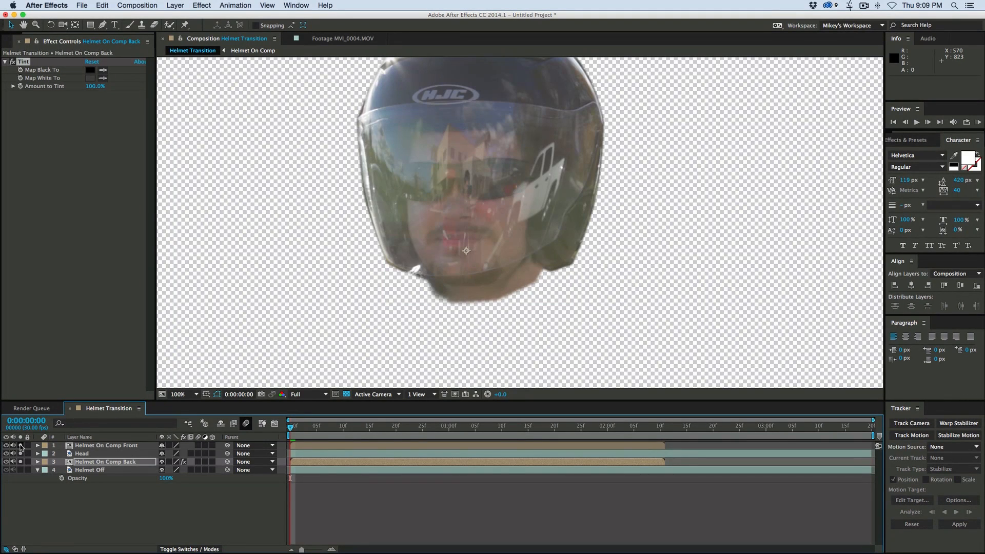
click(21, 470)
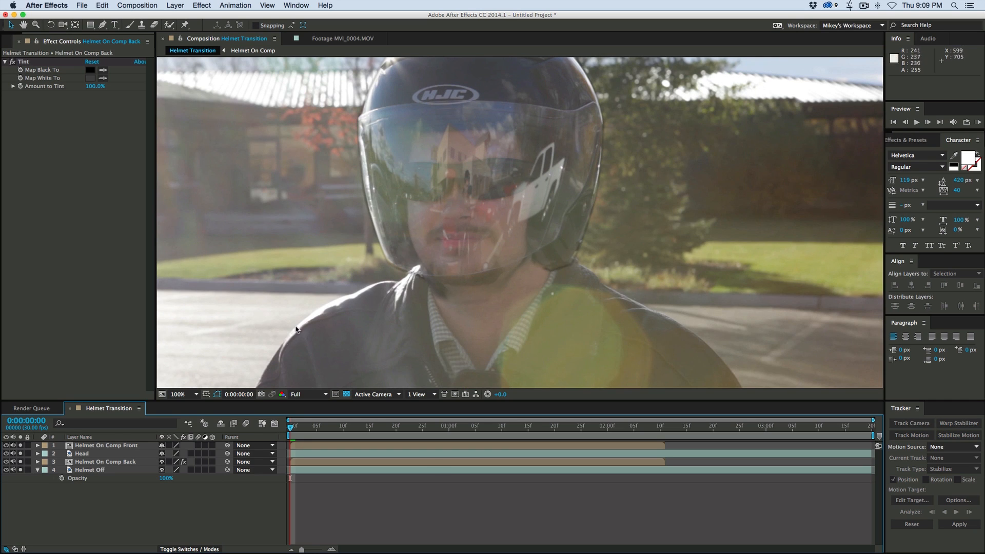
- Apply the Simple Choker matte effect to the Helmet On Comp Back layer with a Choke Matte of 3.20
click(94, 463)
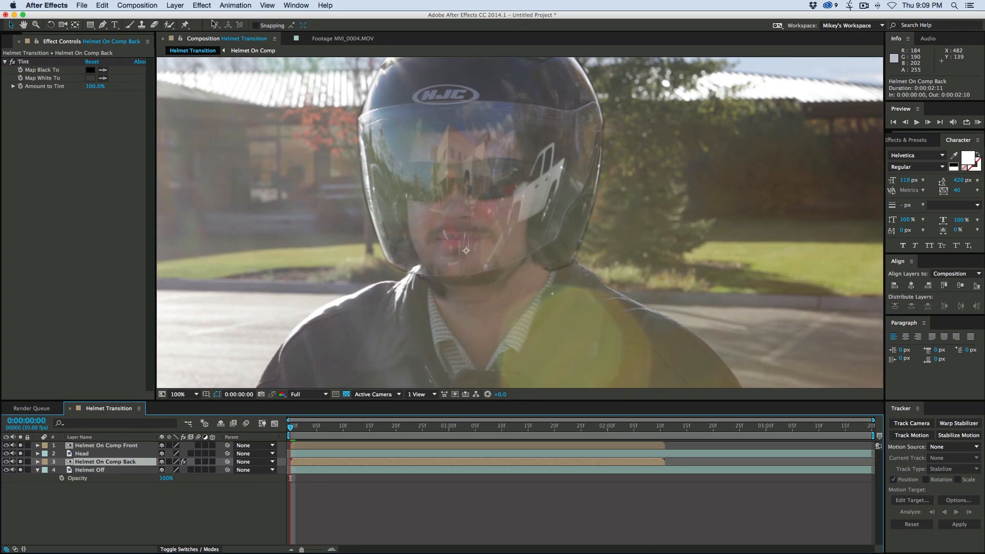
click(203, 6)
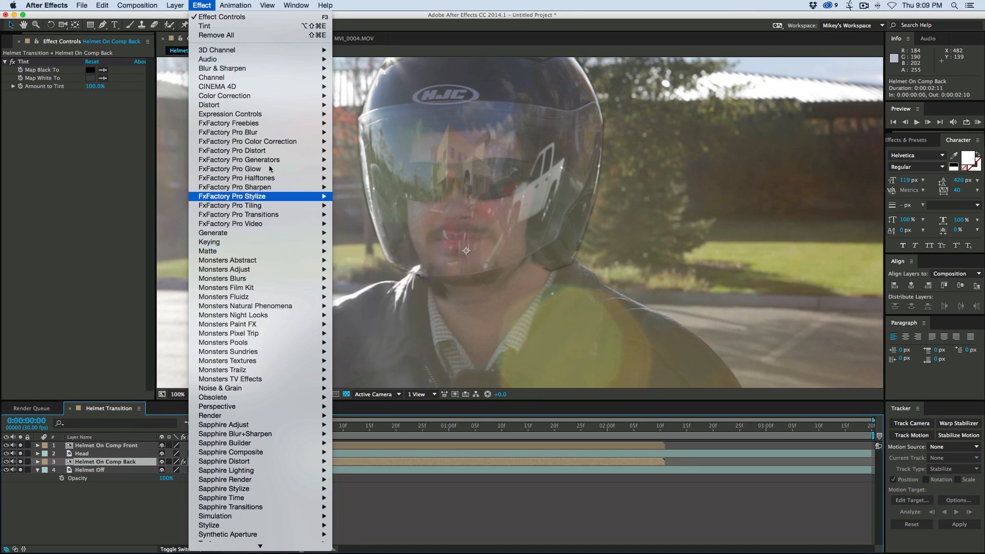
mouse_move(223, 251)
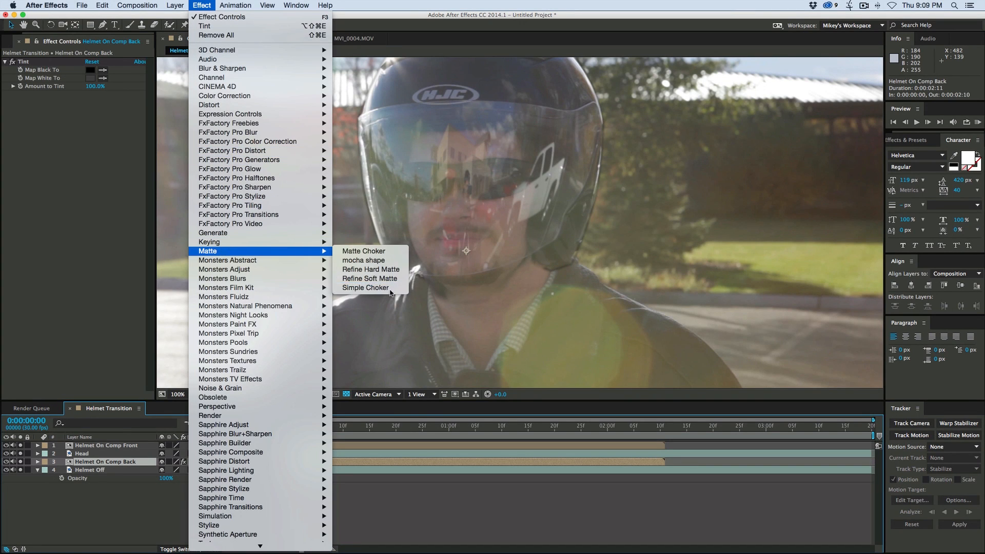
click(365, 288)
drag(92, 111, 110, 114)
- Isolate the choked Helmet On Comp Back layer to check its edges, and restore the view of all layers
drag(21, 453, 21, 445)
click(21, 470)
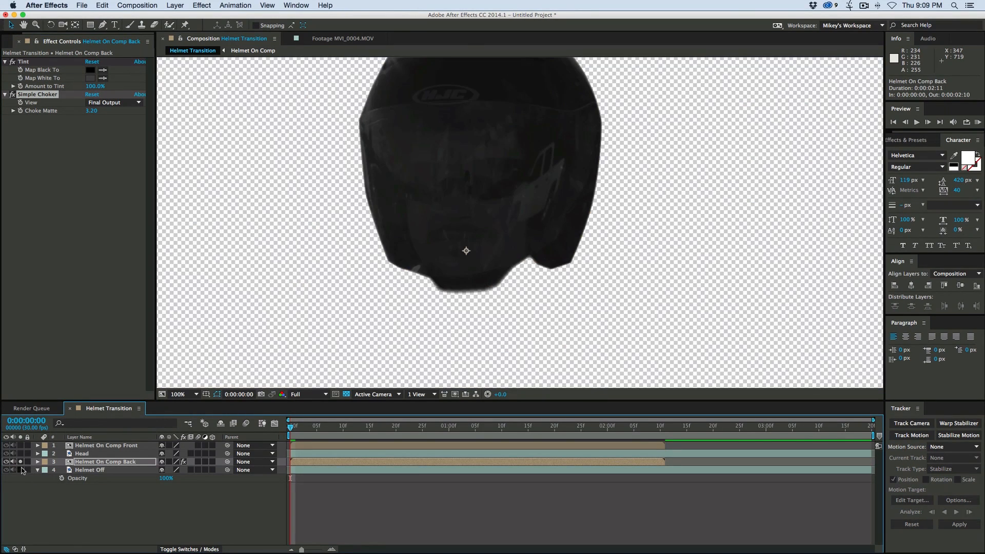
click(21, 462)
click(21, 462)
click(21, 462)
- Draw a closed Pen mask on Helmet On Comp Front, curving down the helmet's centre and enclosing its right half
click(143, 446)
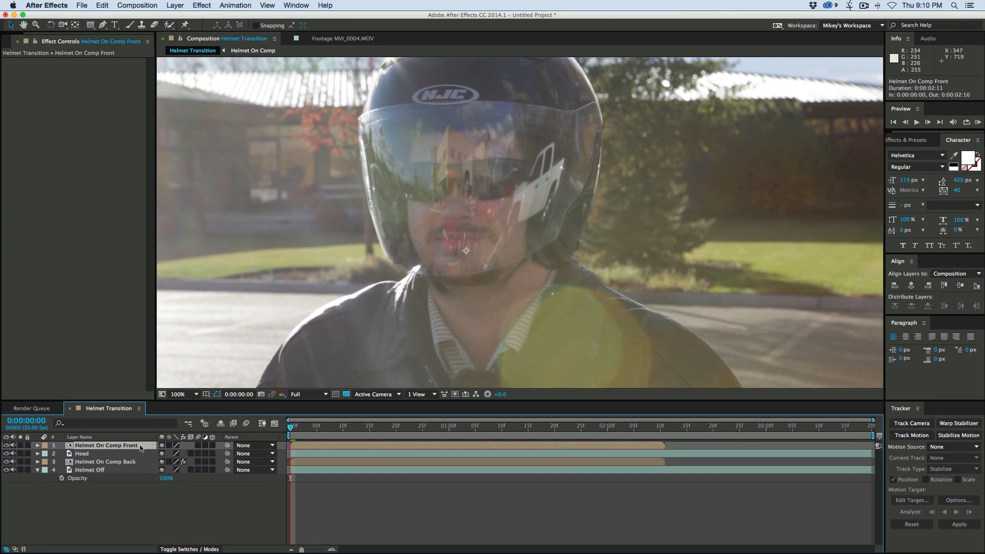
scroll(472, 303, down, 2)
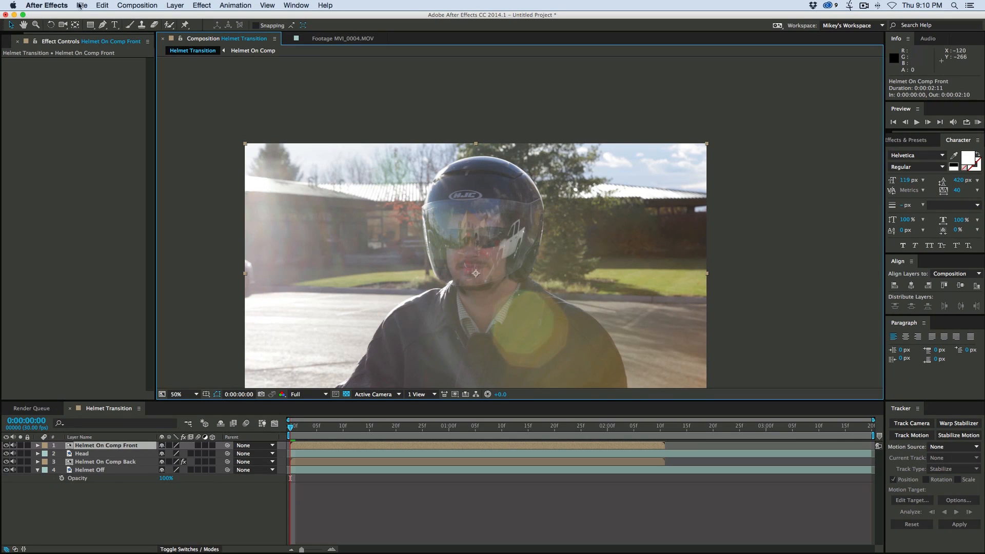
click(105, 26)
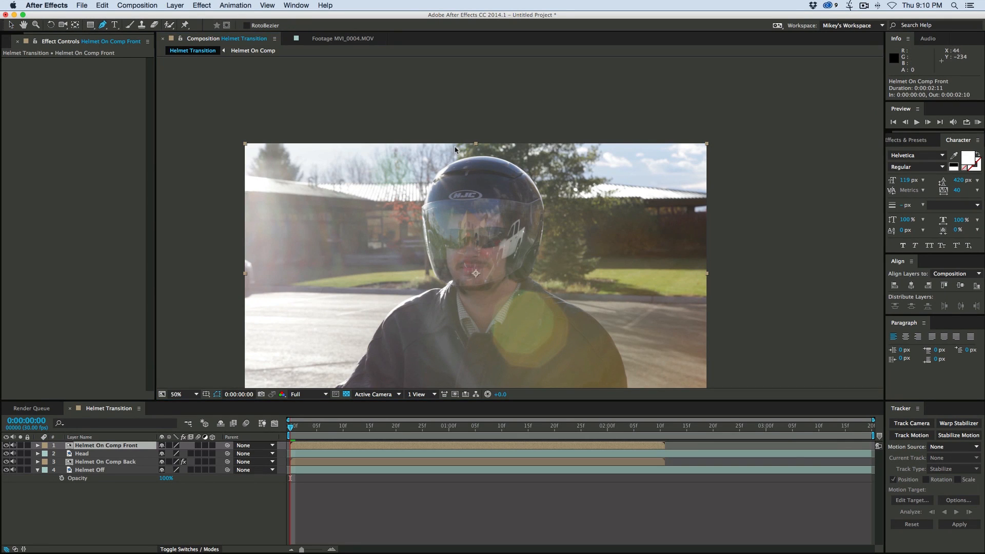
click(494, 154)
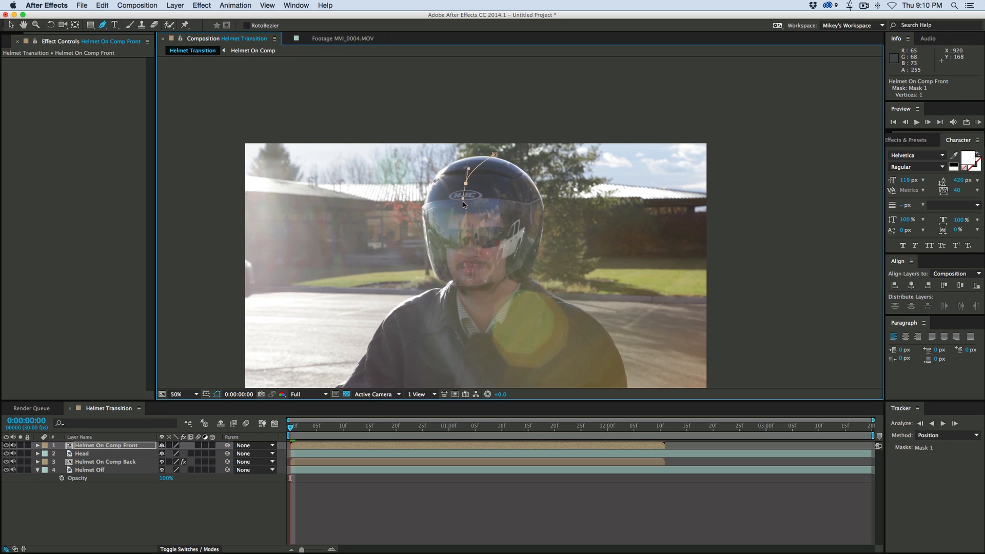
drag(463, 214, 464, 215)
drag(469, 278, 472, 287)
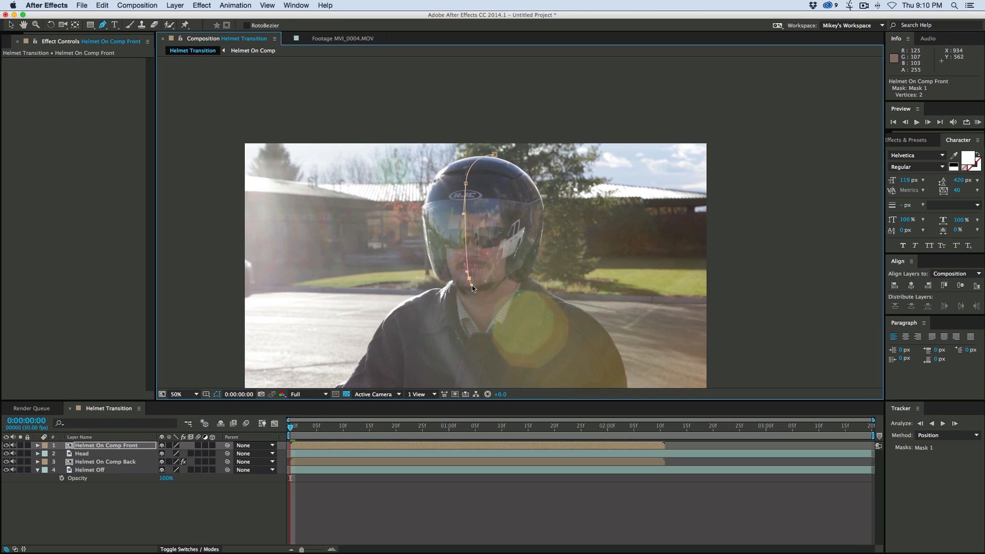
click(480, 317)
click(608, 315)
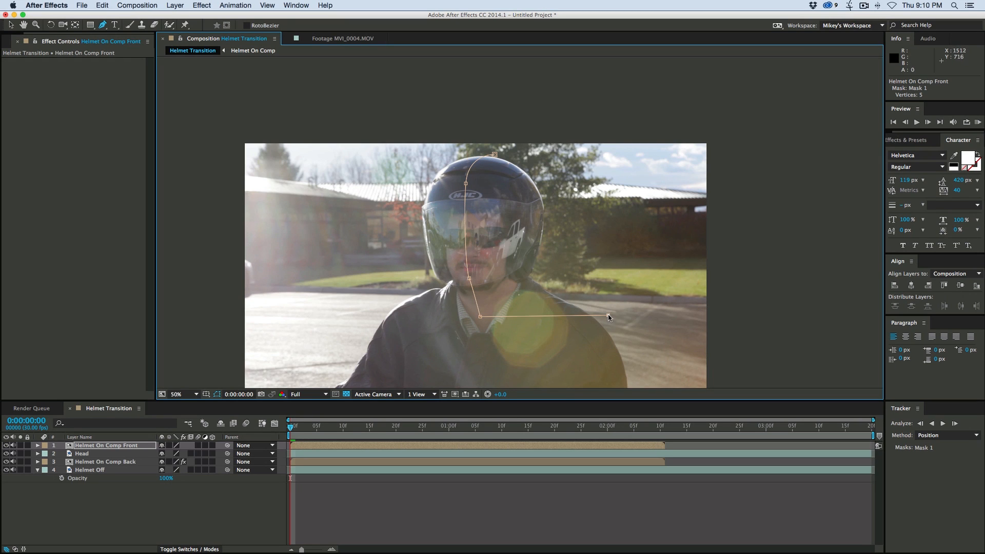
click(593, 149)
click(494, 154)
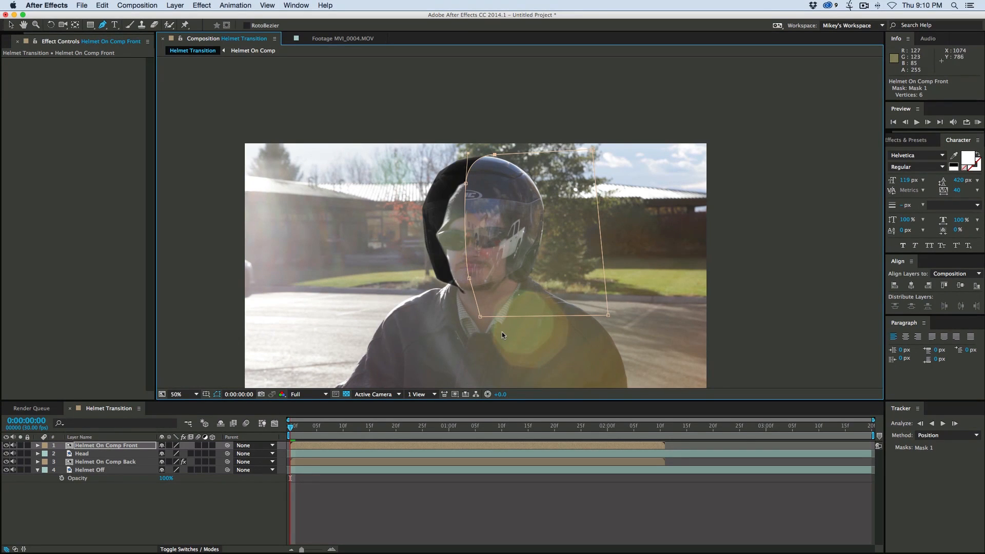
- Rename the new mask on Helmet On Comp Front as Right
click(38, 446)
click(46, 454)
click(75, 463)
key(Return)
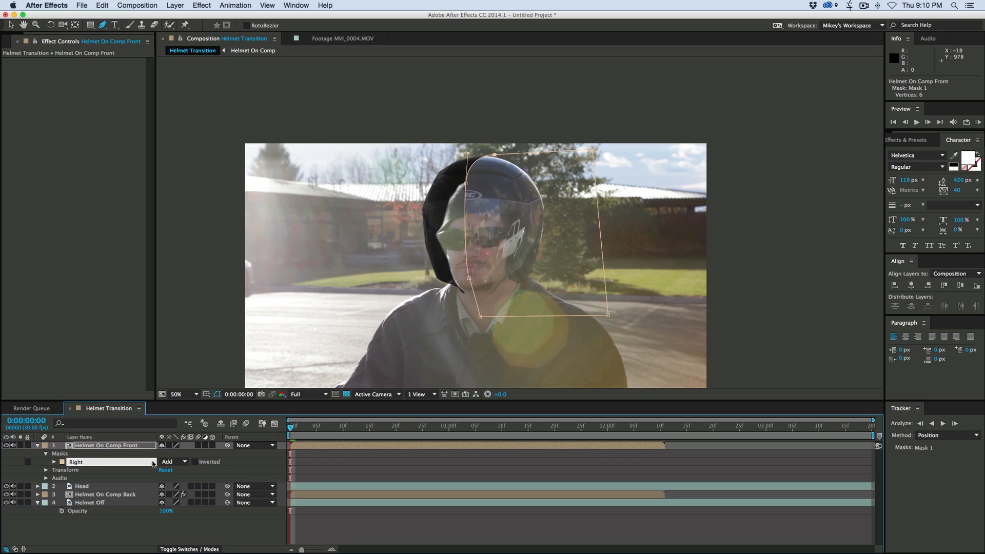
click(343, 468)
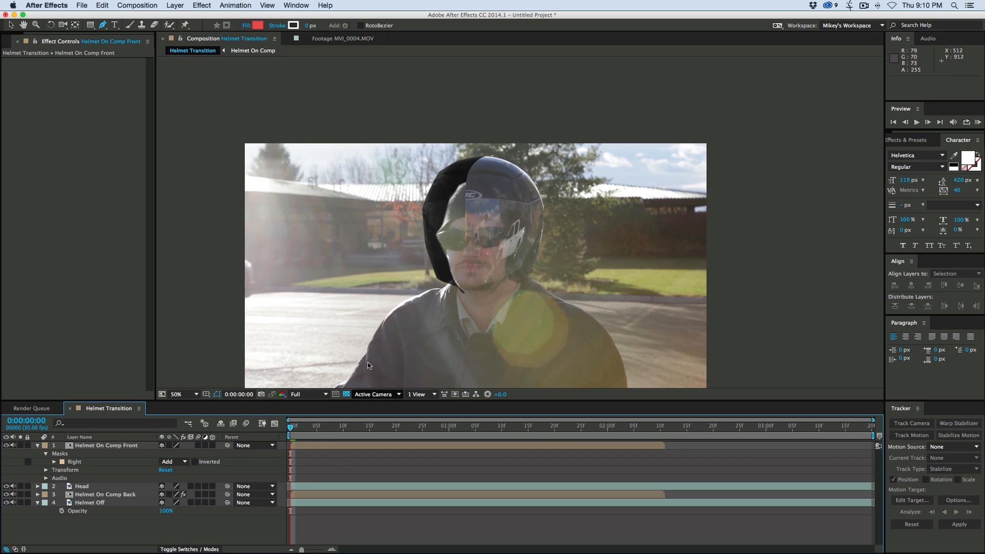
- Duplicate the Right mask and rename the copy as Left
click(85, 462)
key(super+d)
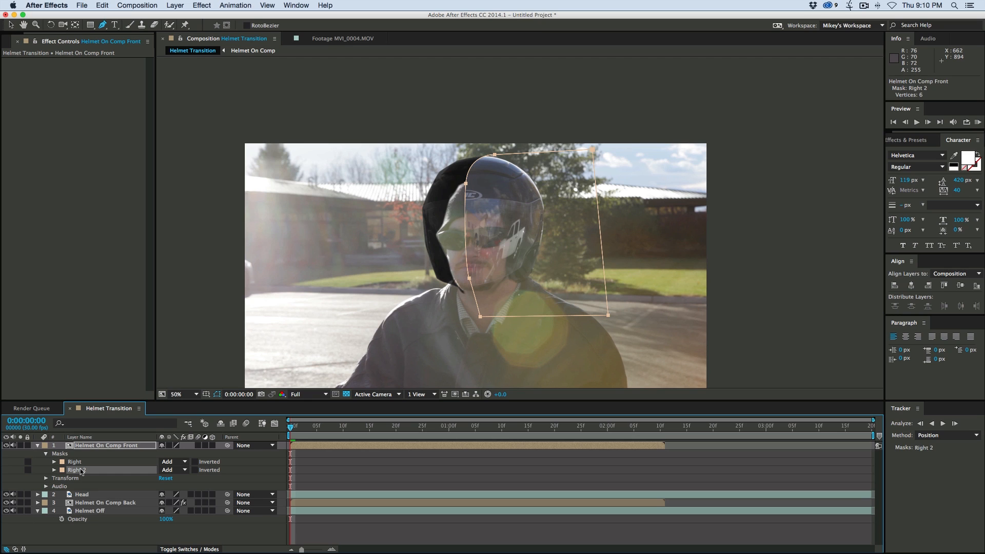
key(Return)
key(Right)
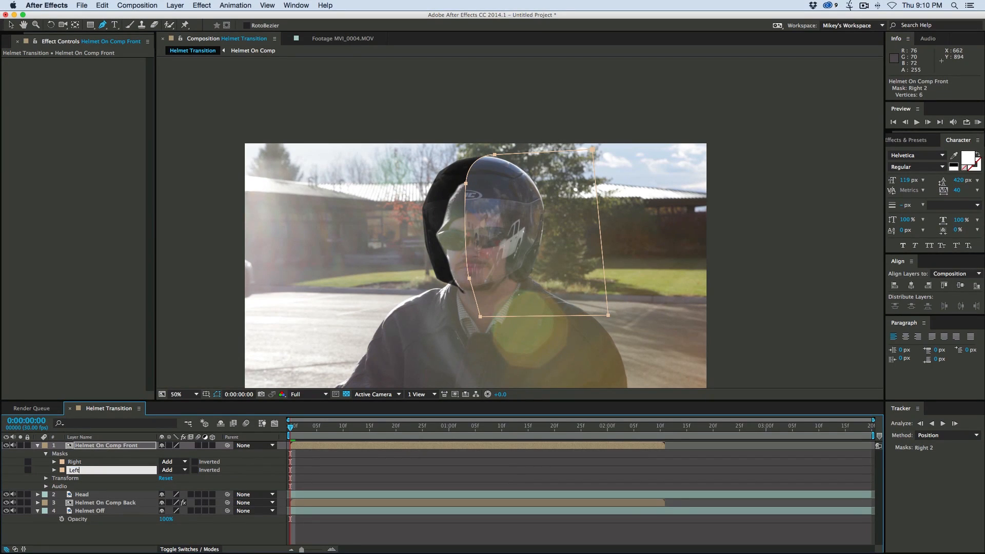
click(265, 467)
- Move the Left mask's two outer corner points across the frame so it encloses the helmet's left half
click(85, 471)
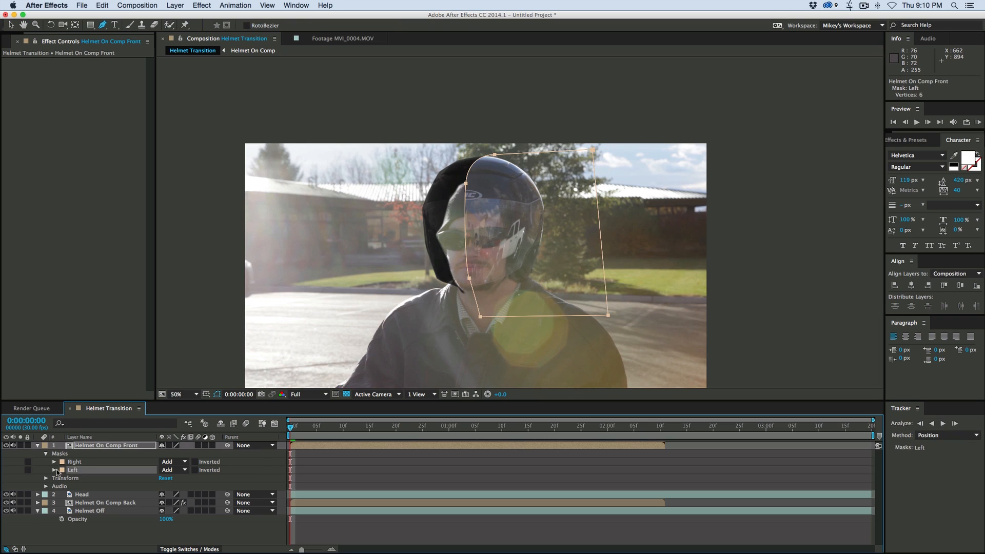
click(54, 470)
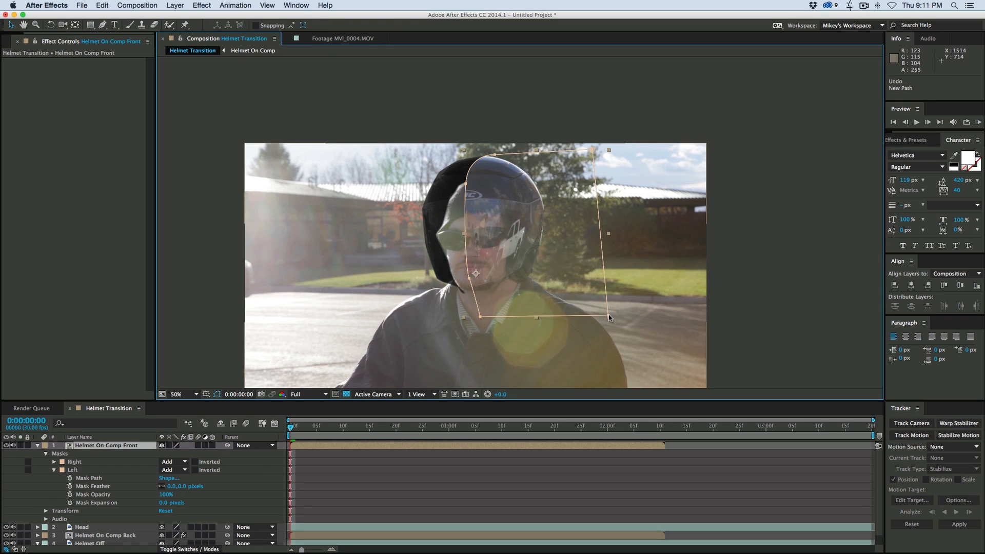
drag(609, 315, 341, 321)
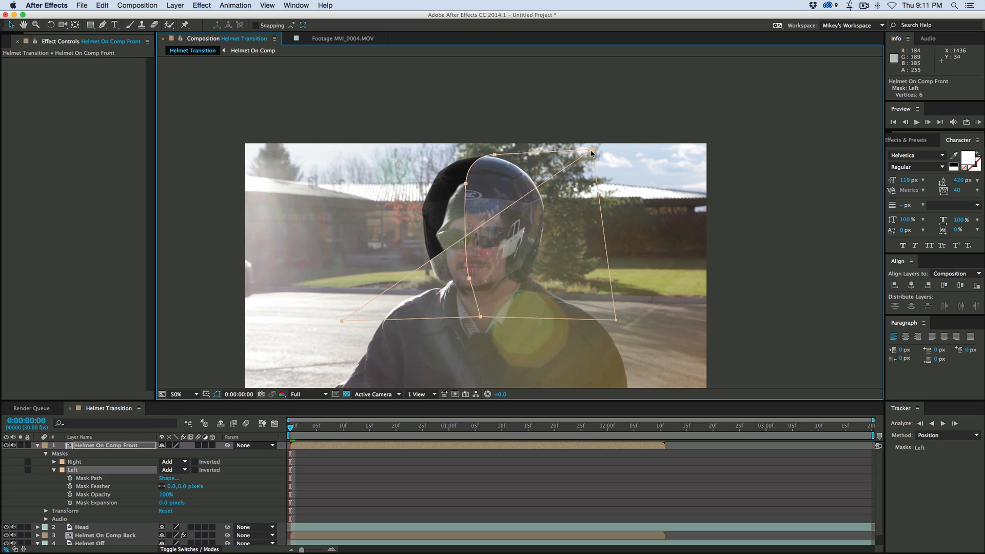
drag(591, 150, 349, 145)
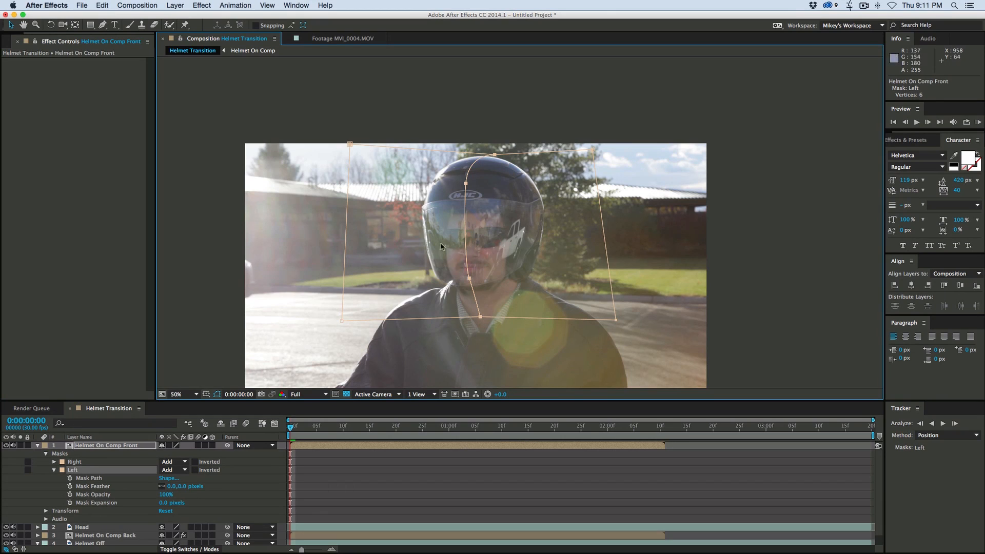
click(54, 470)
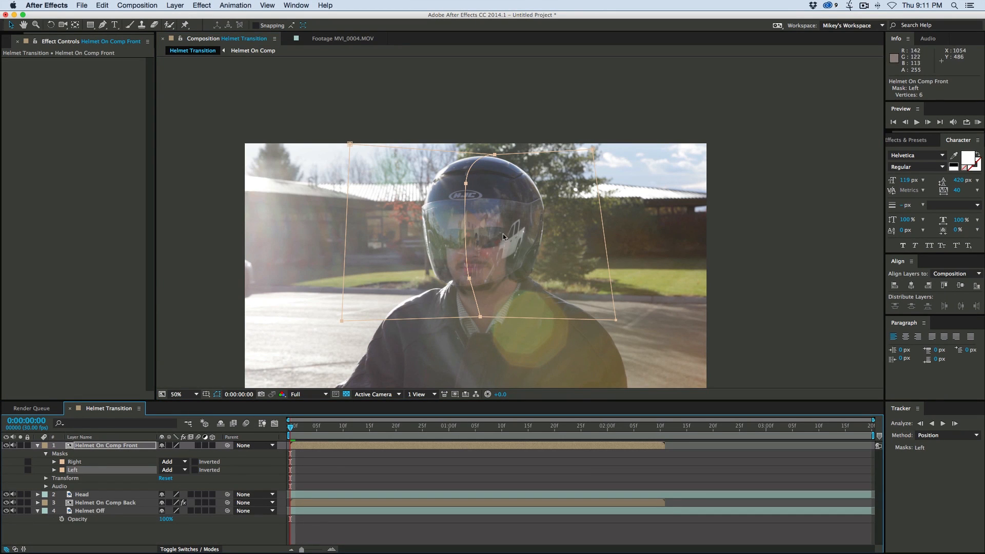
click(38, 446)
- Set Mask Path keyframes for both the Right and Left masks at 0:00:01:06
drag(376, 430, 483, 430)
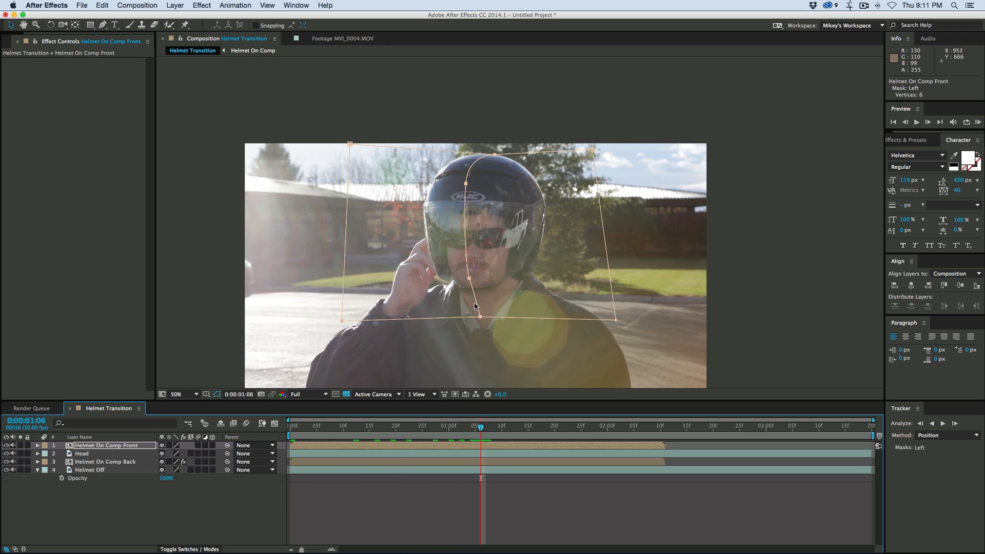
click(38, 445)
click(55, 462)
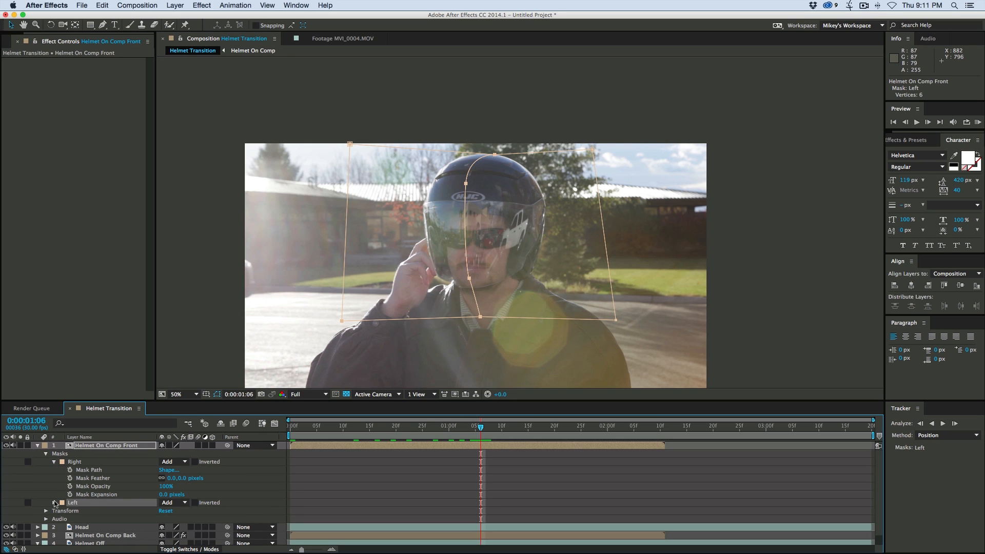
click(54, 503)
click(70, 511)
click(70, 470)
- At 0:00:01:11, reshape the Right mask's inner edge into a curve pulled back from the helmet's centre
key(Page_Down)
key(Page_Down)
key(Page_Down)
key(Page_Down)
key(Page_Down)
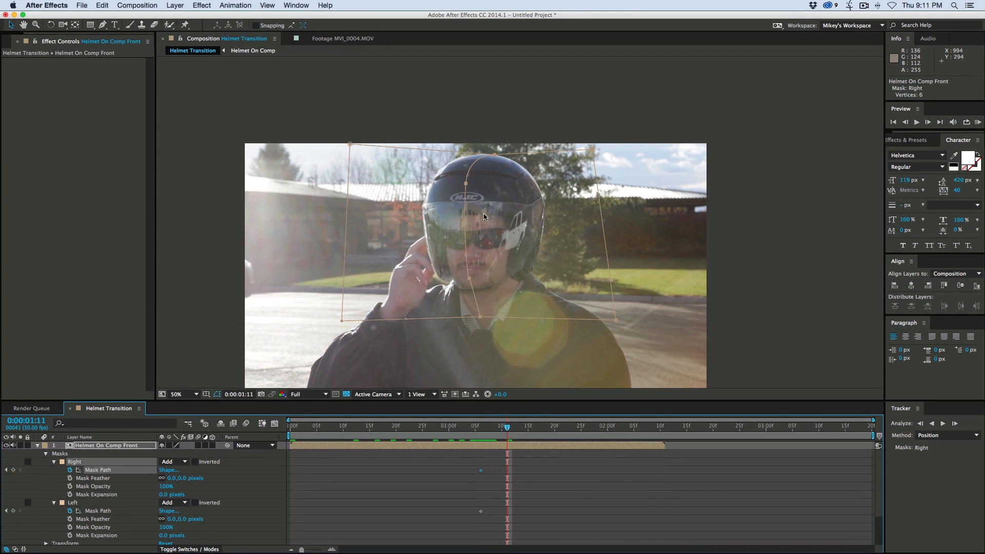
scroll(484, 216, up, 2)
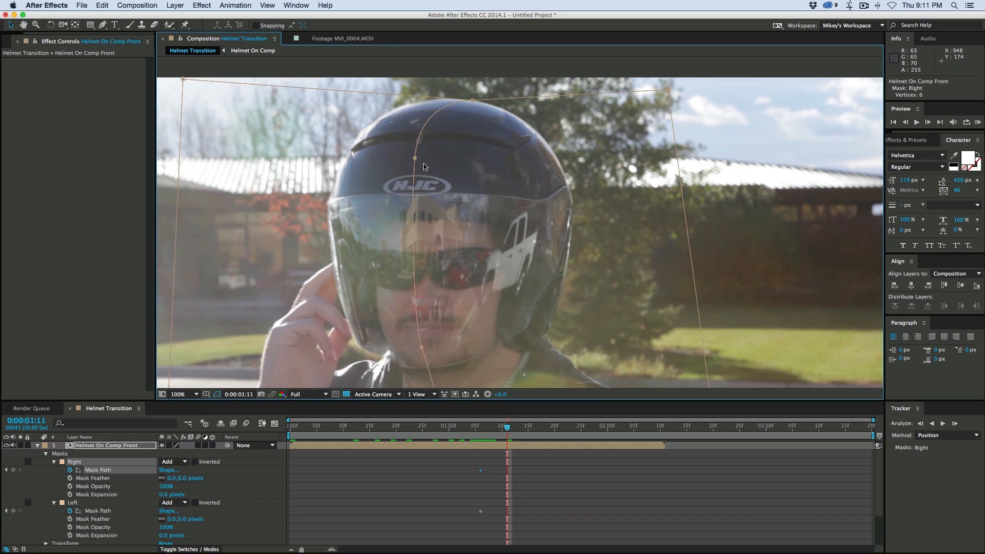
drag(415, 158, 472, 169)
drag(473, 100, 551, 109)
drag(422, 348, 503, 365)
drag(512, 377, 489, 329)
drag(419, 376, 583, 310)
drag(479, 316, 474, 278)
drag(460, 244, 460, 229)
drag(582, 309, 516, 296)
drag(527, 60, 546, 72)
- At 0:00:01:11, reshape the Left mask's inner edge into a curve pulled back toward the helmet's left side
drag(406, 136, 458, 122)
drag(450, 284, 421, 269)
drag(472, 361, 286, 334)
drag(421, 269, 419, 244)
drag(436, 133, 438, 218)
drag(446, 179, 439, 184)
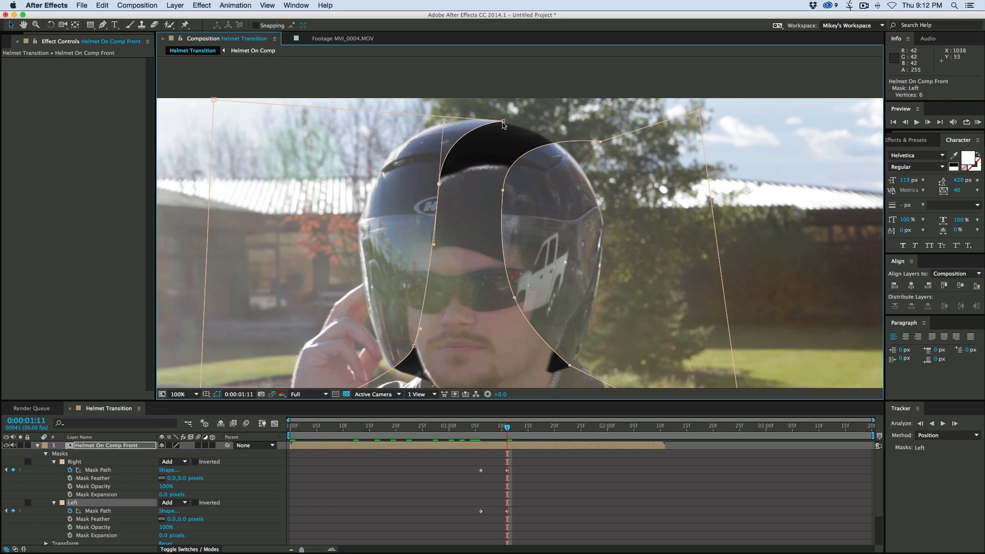
drag(504, 121, 413, 139)
drag(439, 184, 434, 184)
- At 0:00:01:15, contract the Left mask to a small rounded piece of visor beside the sunglasses
mouse_move(503, 430)
mouse_down()
mouse_move(480, 430)
mouse_move(506, 433)
mouse_up()
key(space)
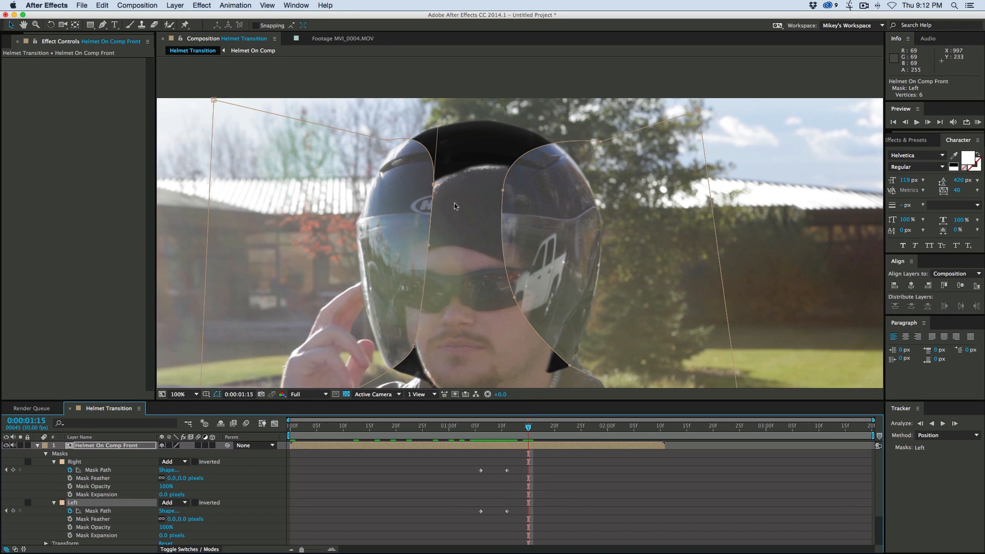
drag(433, 185, 422, 215)
drag(389, 140, 330, 234)
drag(422, 215, 420, 247)
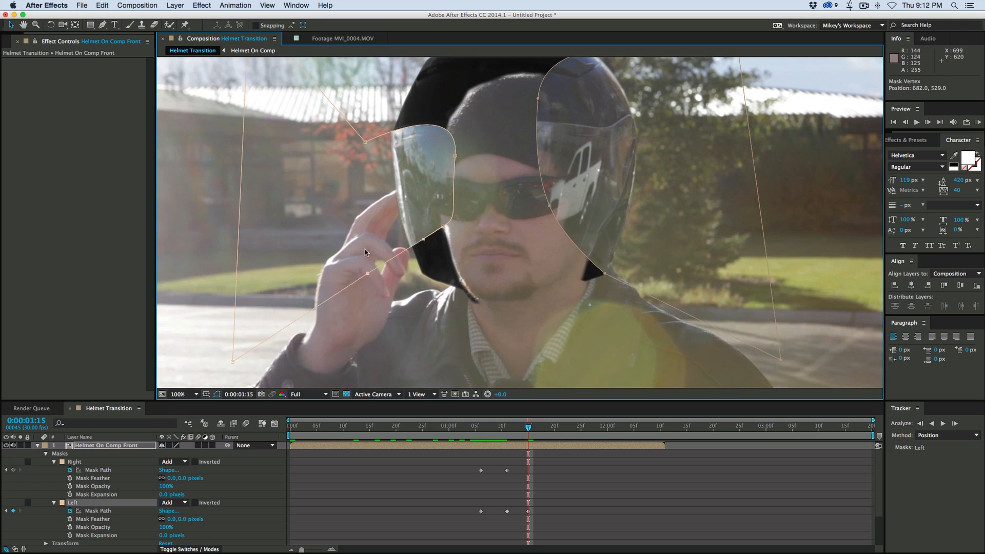
drag(440, 226, 445, 191)
drag(441, 251, 444, 219)
drag(365, 142, 369, 158)
drag(448, 199, 436, 227)
- At 0:00:01:15, contract the Right mask to a small rounded piece of visor matching the opposite side
drag(605, 273, 633, 246)
drag(550, 205, 564, 204)
drag(538, 98, 569, 154)
drag(566, 217, 559, 195)
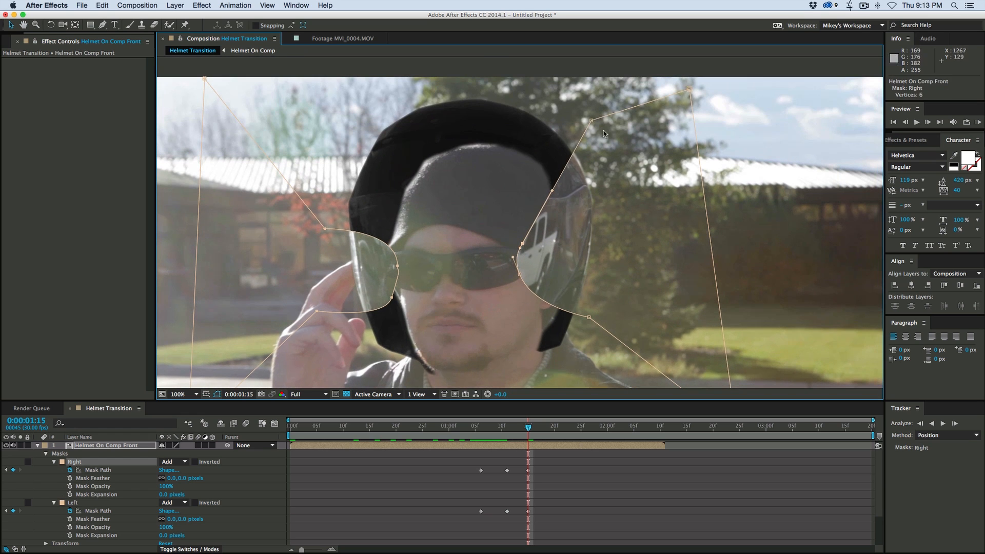
drag(615, 226, 591, 225)
drag(552, 190, 536, 243)
drag(519, 274, 531, 276)
- Step through the frames around 0:00:01:15 with the masks deselected to examine how the helmet front splits open
mouse_move(529, 425)
mouse_down()
mouse_move(490, 426)
mouse_move(528, 425)
mouse_up()
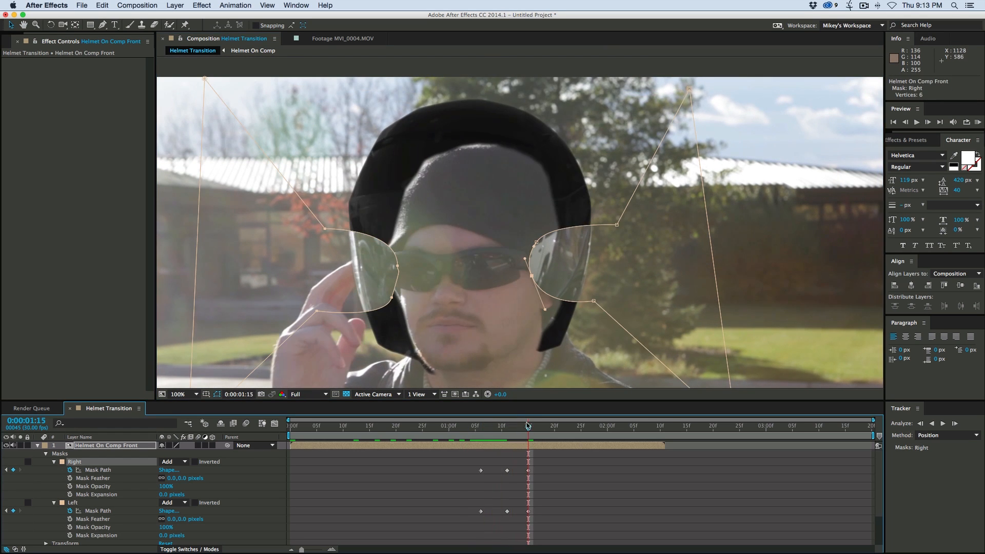
key(comma)
key(super+shift+a)
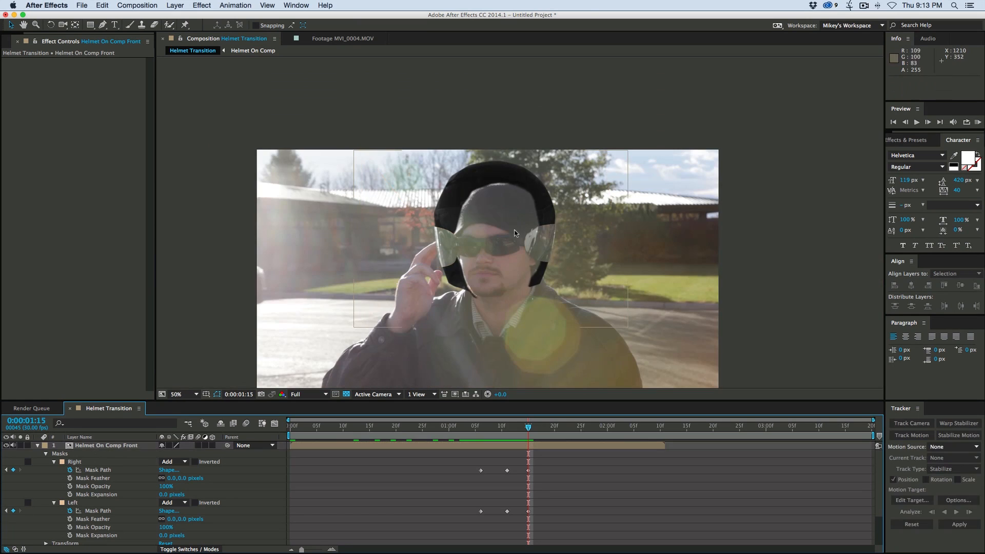
key(period)
key(period)
key(comma)
drag(517, 280, 516, 242)
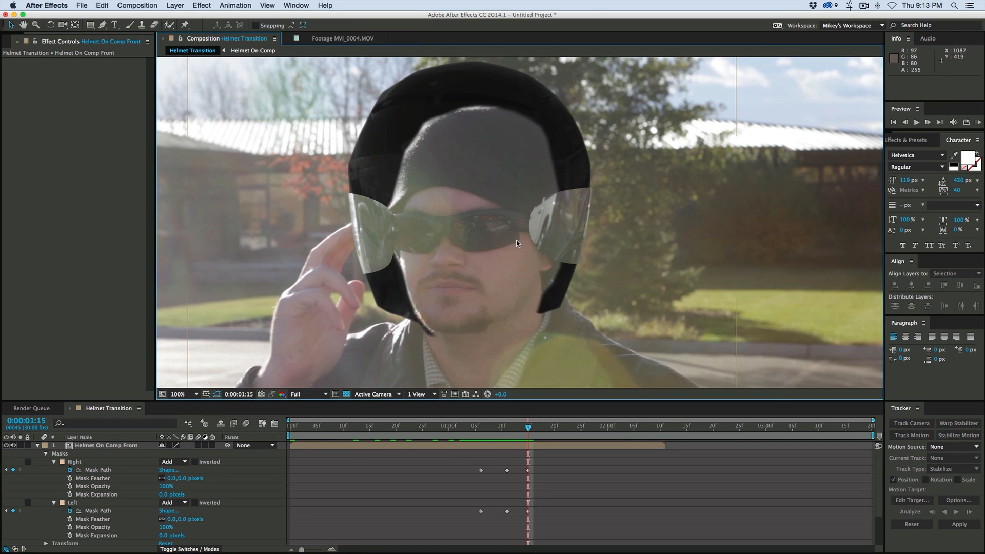
click(548, 470)
scroll(546, 462, down, 1)
scroll(544, 467, up, 1)
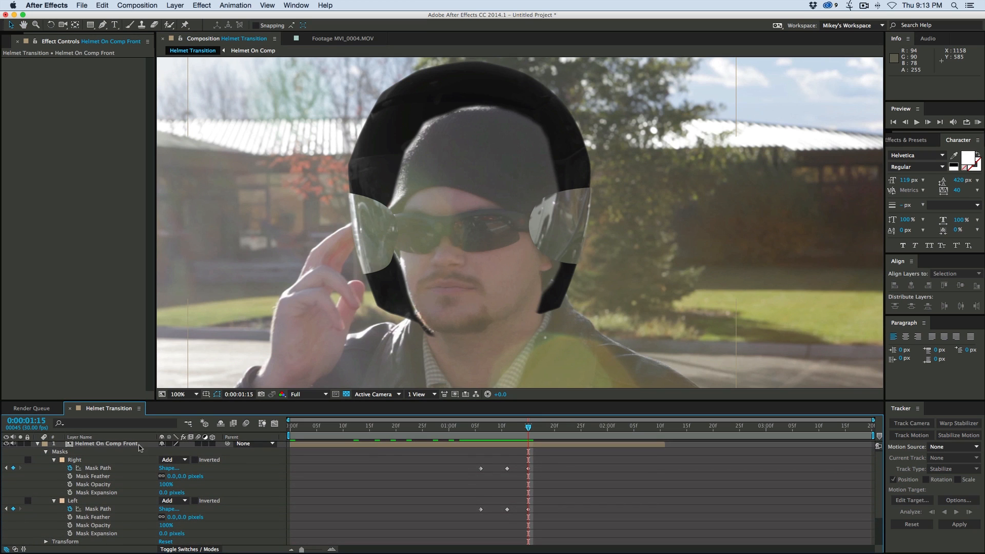
- Add Scale and Position keyframes to Helmet On Comp Front at 0:00:01:15 and expand all of its properties
click(89, 445)
key(s)
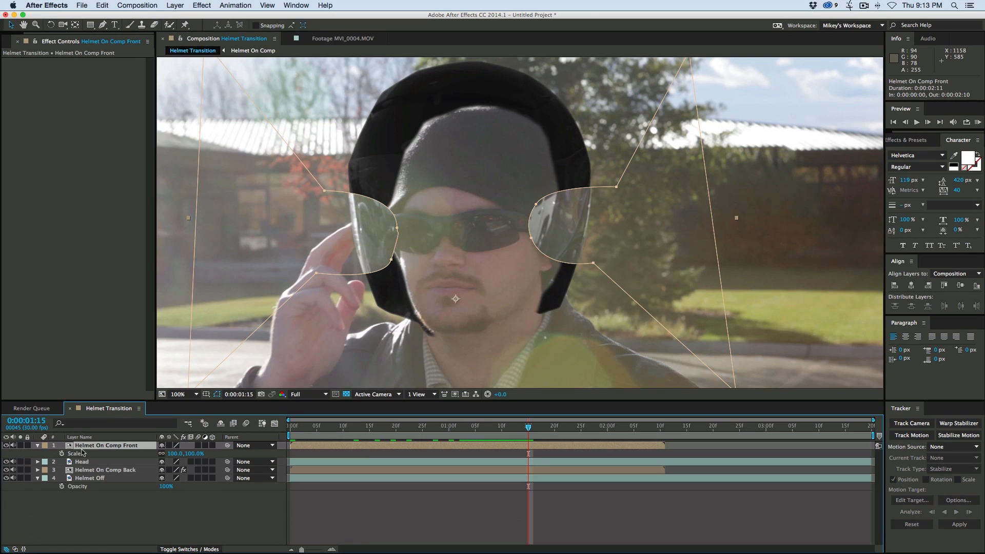
click(62, 454)
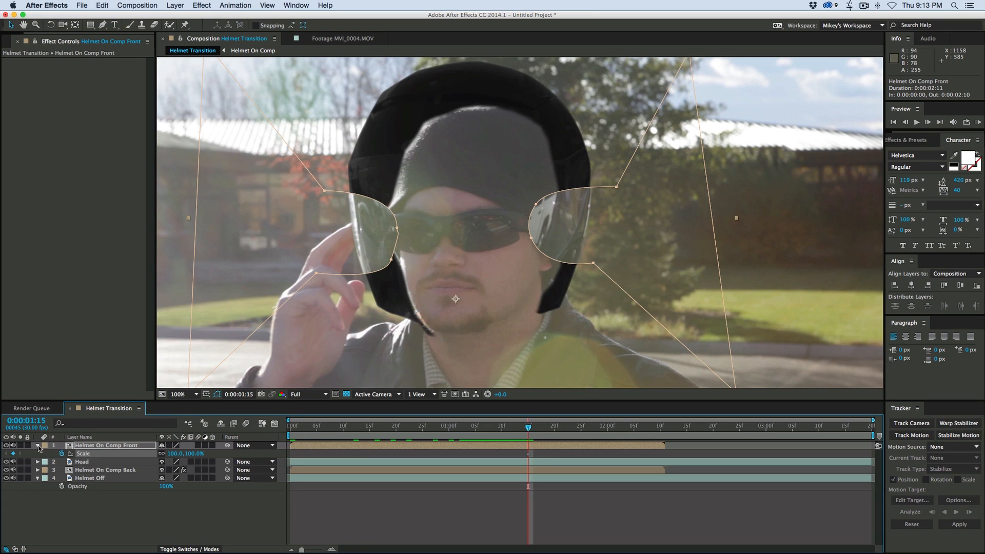
click(38, 445)
click(39, 445)
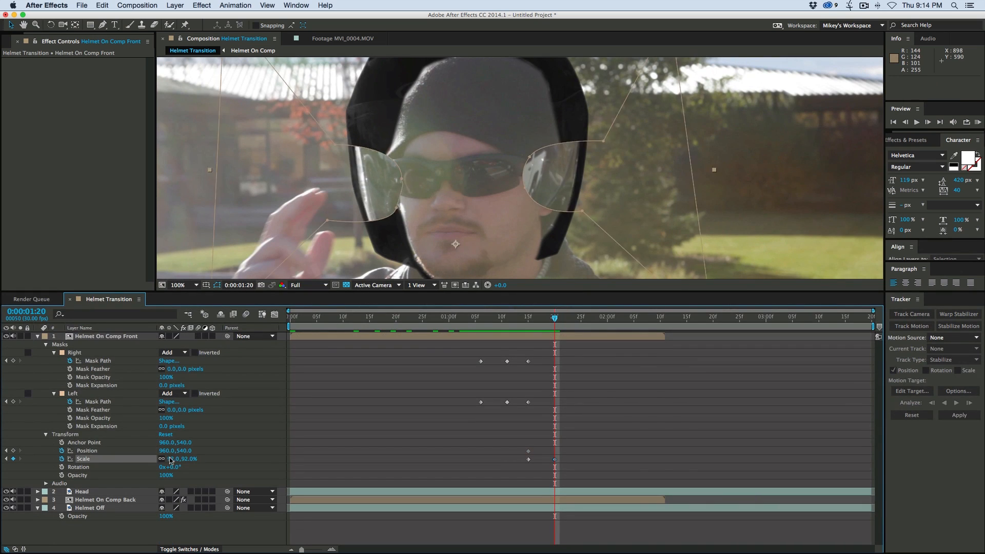
- At 0:00:01:20, shift Helmet On Comp Front upward and shrink both masks to slim visor pieces at the ends of the sunglasses
drag(490, 204, 488, 181)
drag(418, 178, 399, 187)
drag(371, 154, 369, 175)
mouse_move(404, 172)
mouse_down()
mouse_move(395, 187)
mouse_move(393, 174)
mouse_up()
drag(369, 175, 394, 182)
drag(367, 206, 356, 186)
drag(541, 200, 545, 177)
drag(502, 184, 522, 162)
drag(535, 153, 549, 173)
drag(556, 152, 546, 169)
drag(393, 174, 382, 165)
click(394, 182)
- Animate the opacity of Helmet On Comp Front from 100% at 0:00:01:18 to 0% at 0:00:01:21
key(Page_Up)
key(Page_Up)
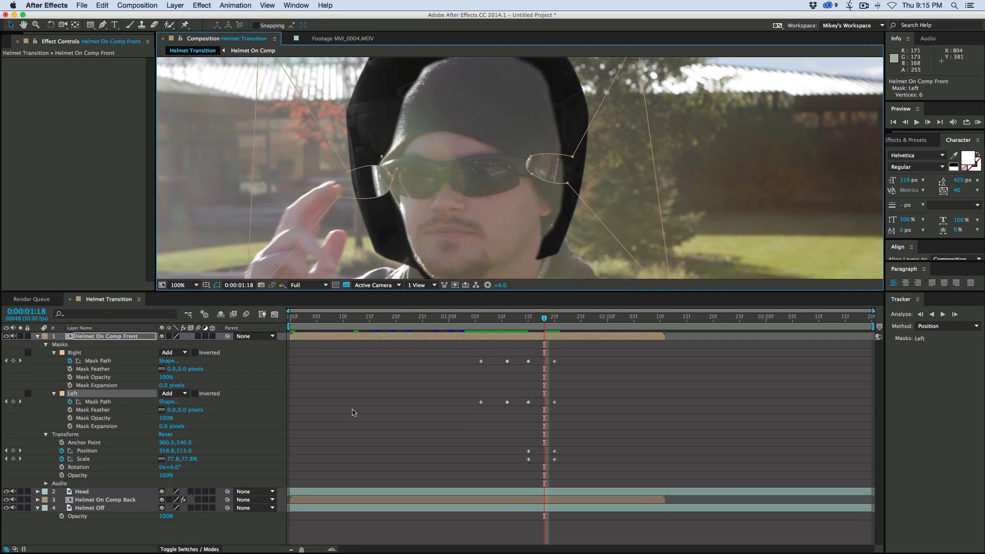
click(62, 475)
key(Page_Down)
key(Page_Down)
key(Page_Down)
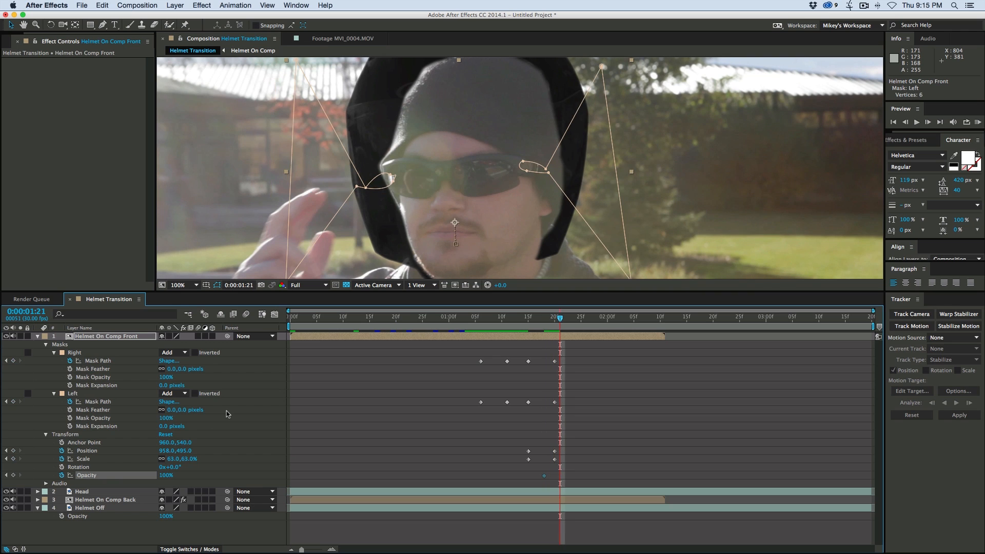
drag(165, 475, 46, 472)
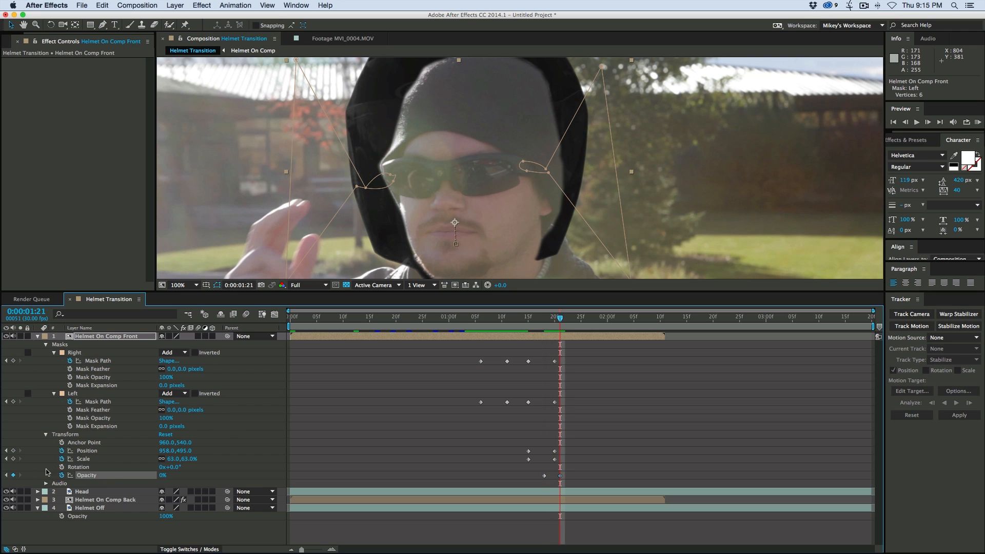
click(345, 454)
- Preview the transition from 0:00:00:25 at a reduced magnification to examine how the helmet splits and fades
drag(446, 318, 422, 318)
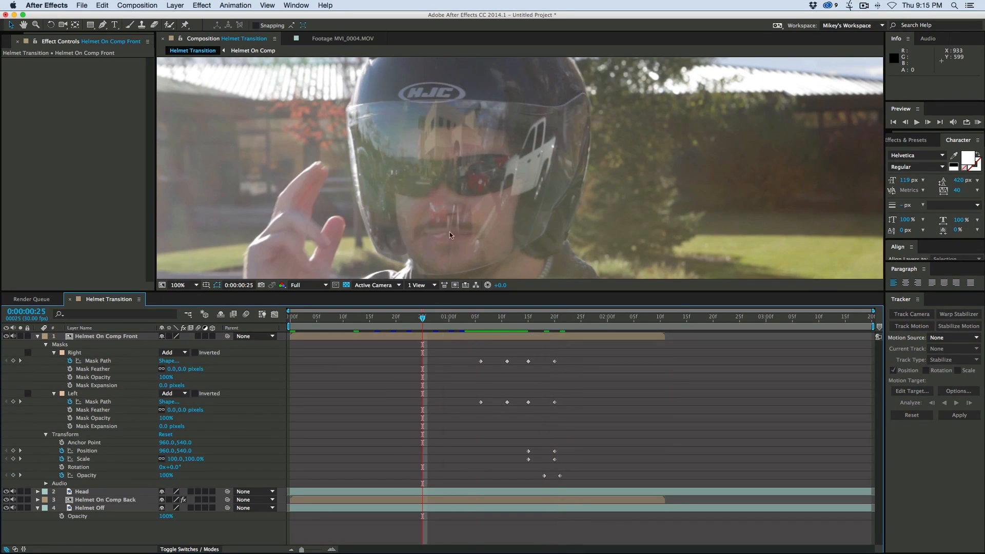
scroll(451, 220, down, 1)
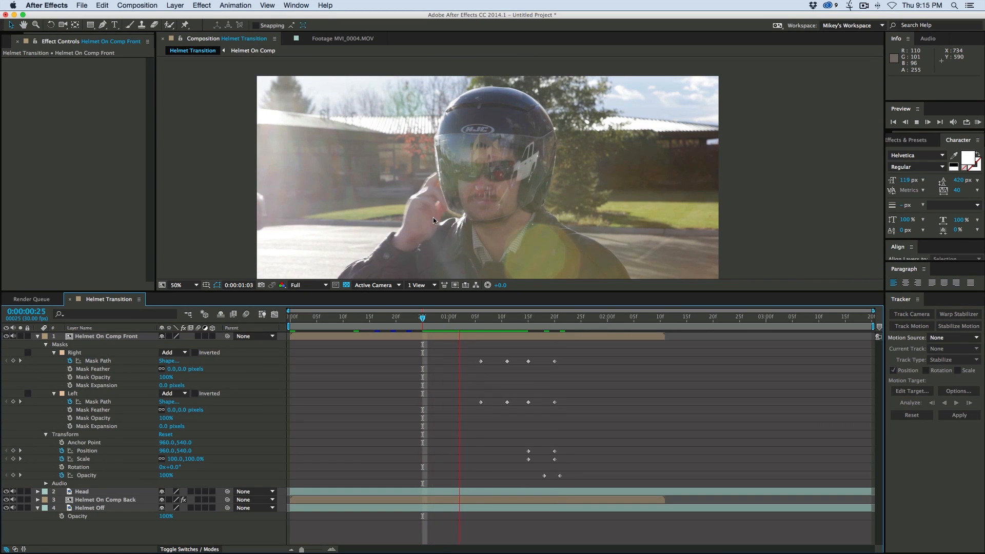
key(space)
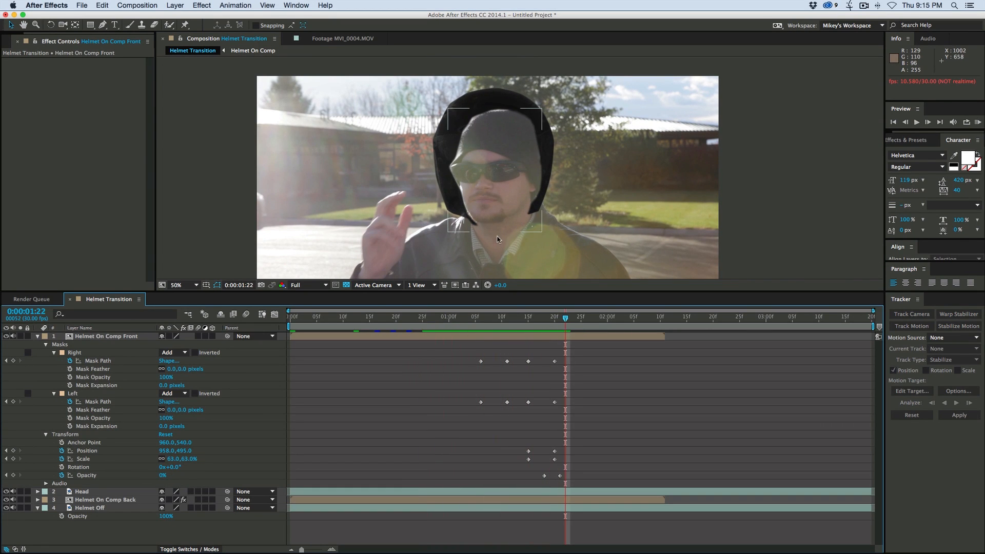
drag(565, 318, 451, 328)
key(space)
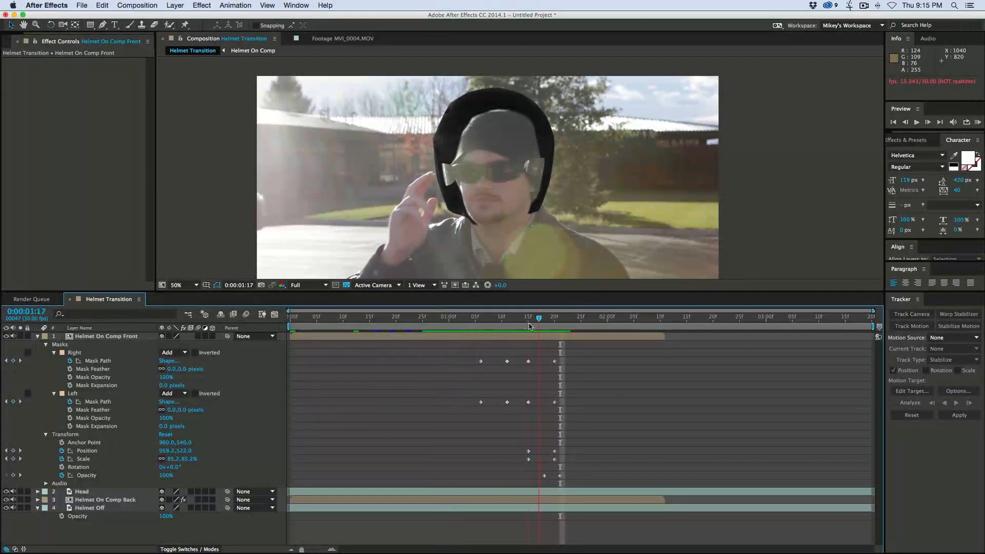
key(space)
- At 0:00:01:09, draw a narrow 12-point mask on Helmet On Comp Back running from above the helmet down to the chin
click(489, 319)
drag(488, 322, 495, 323)
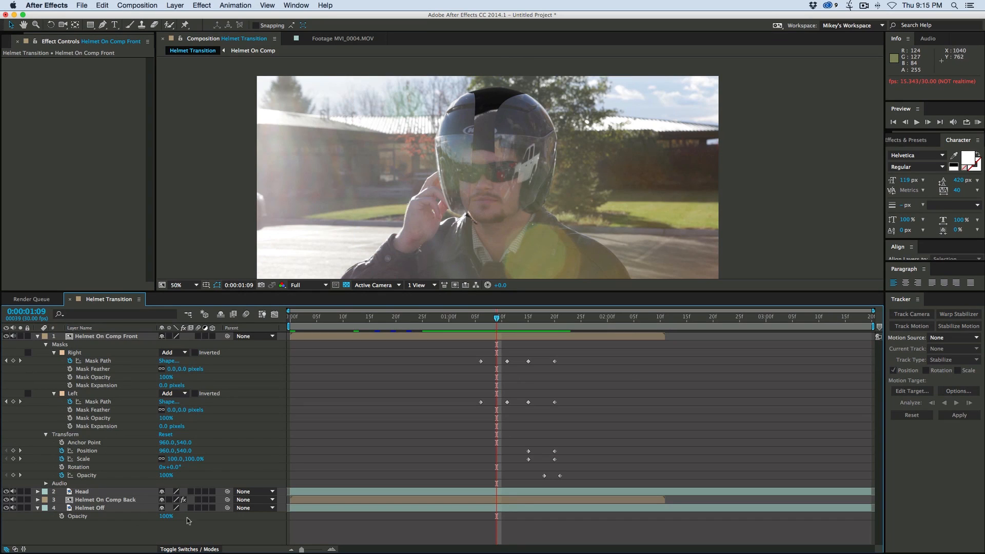
click(93, 501)
key(g)
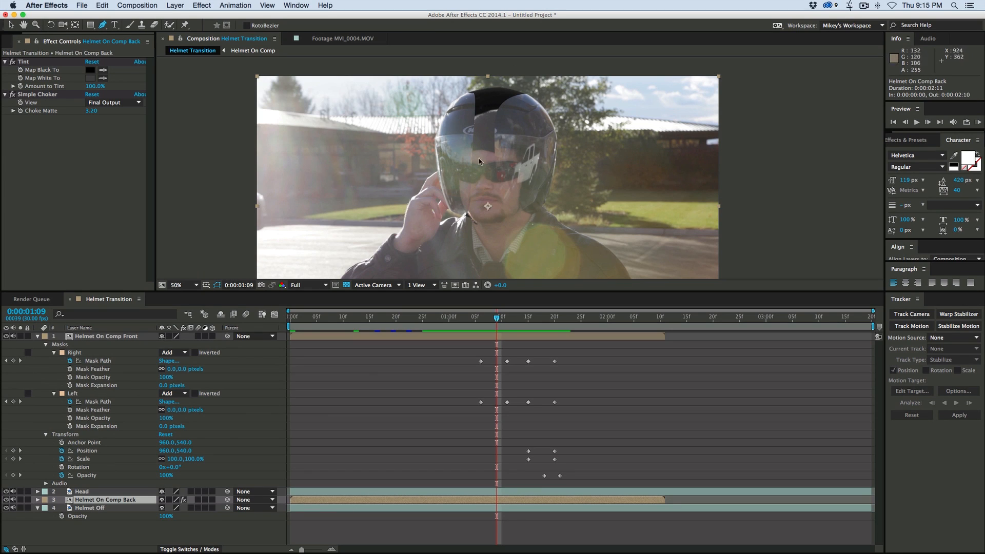
click(478, 82)
click(496, 96)
click(504, 120)
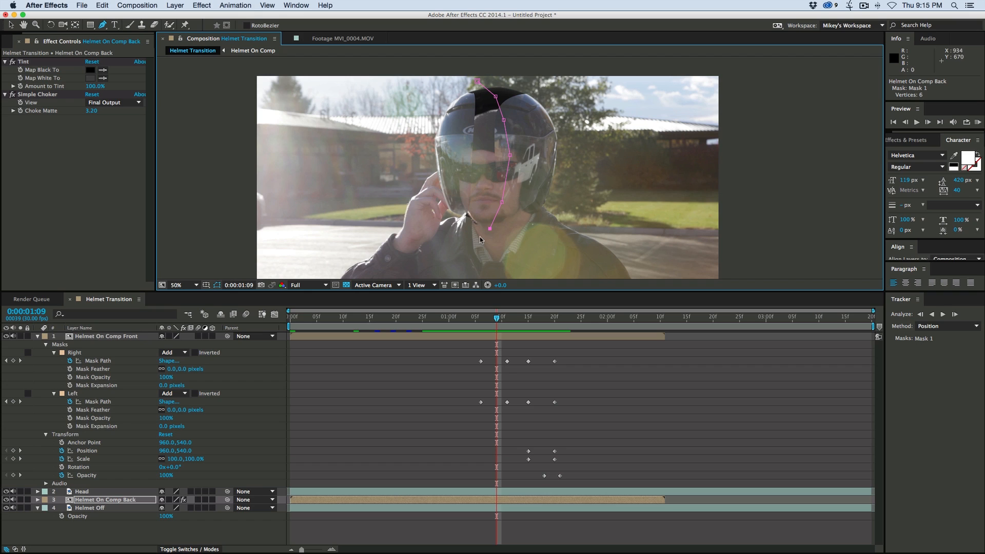
click(477, 81)
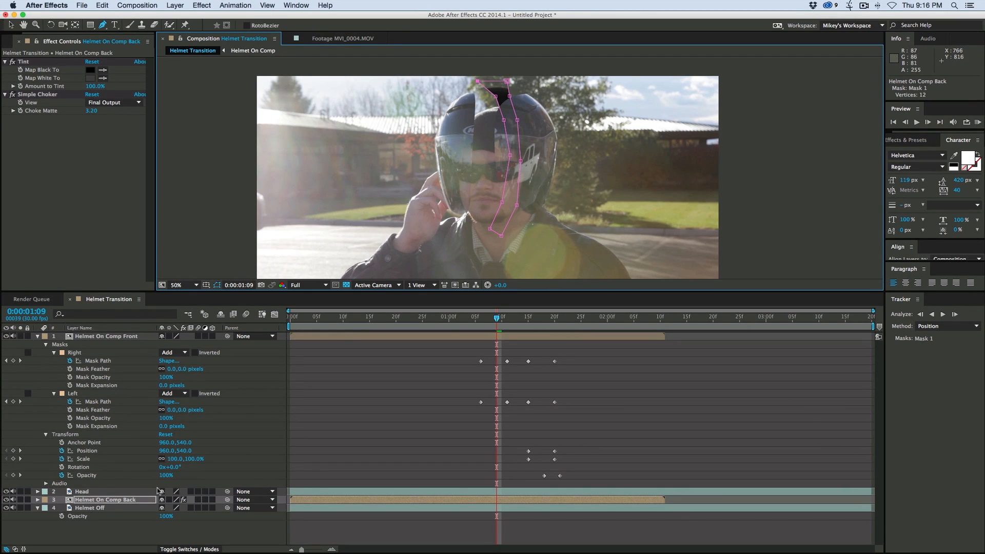
- Set the mode of Mask 1 on Helmet On Comp Back to Subtract
click(38, 500)
click(172, 516)
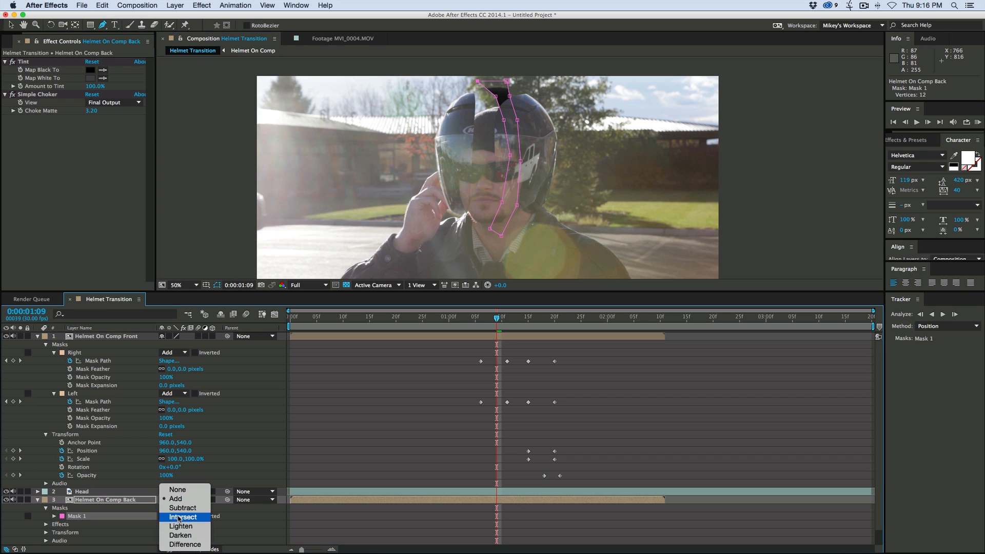
click(184, 508)
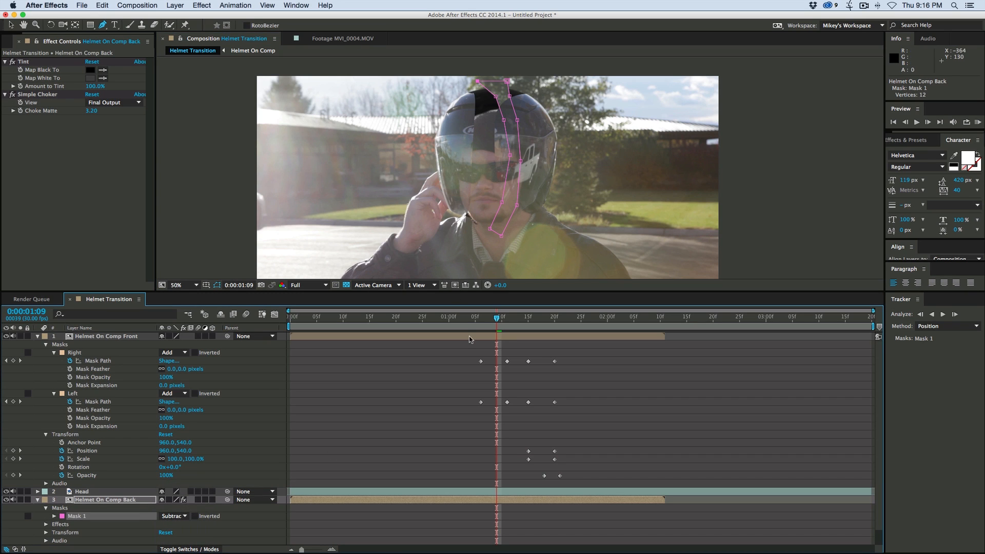
- Set Mask 1's expansion to -43 pixels and add Mask Expansion and Mask Path keyframes at 0:00:01:06
key(Page_Up)
key(Page_Up)
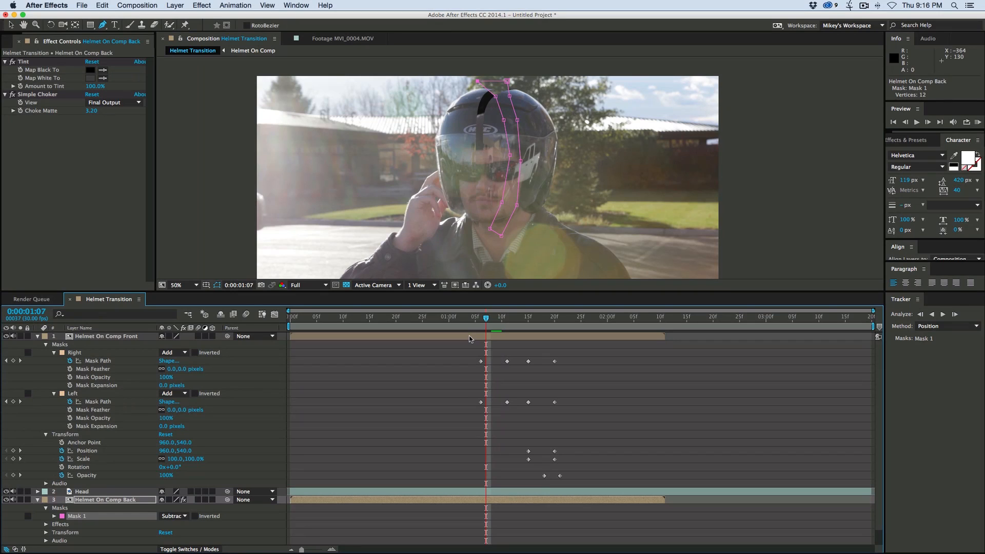
key(Page_Up)
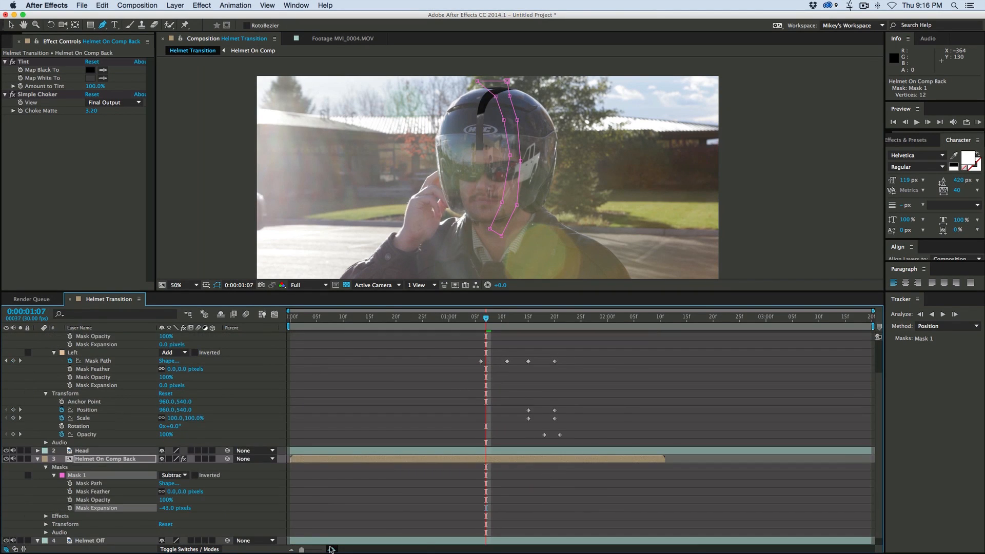
click(331, 548)
key(Page_Up)
click(84, 500)
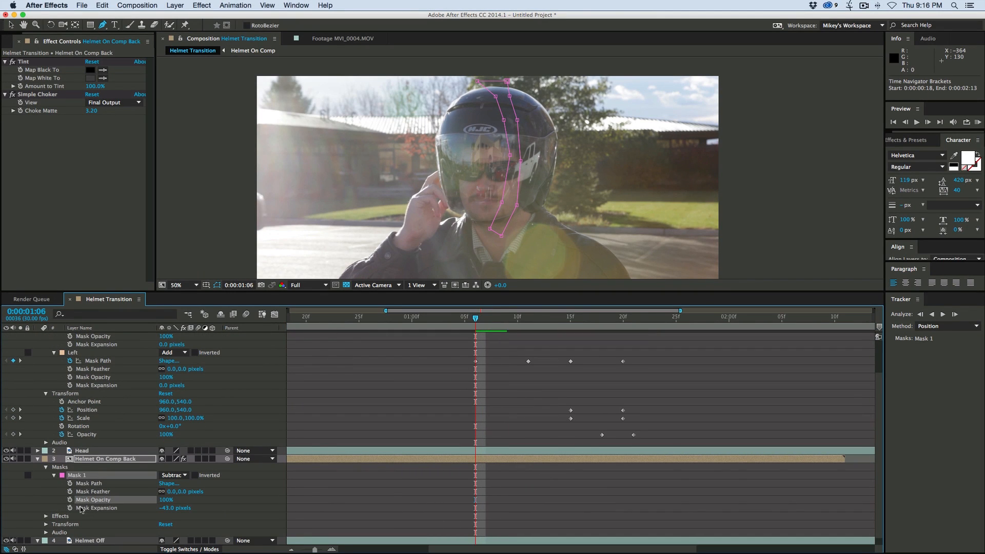
click(70, 508)
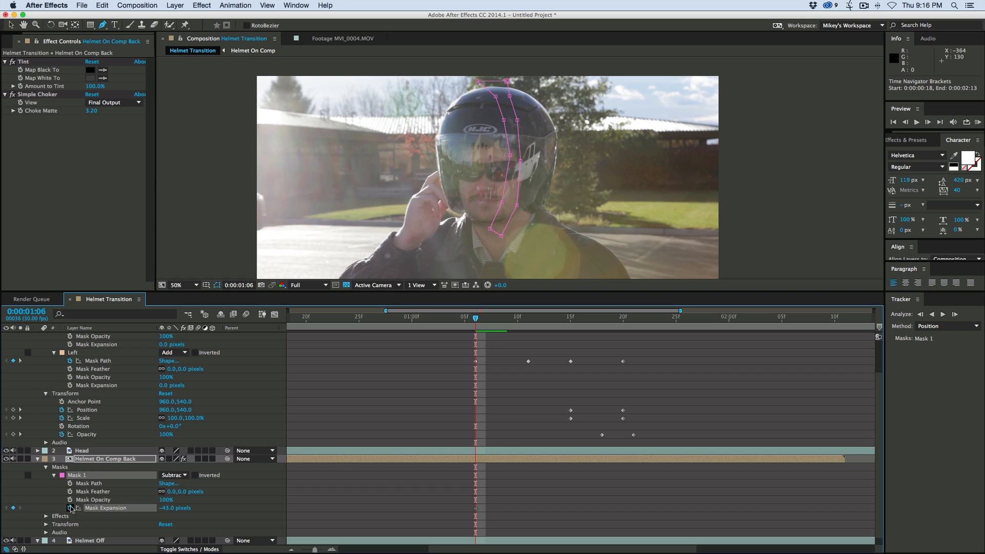
click(71, 483)
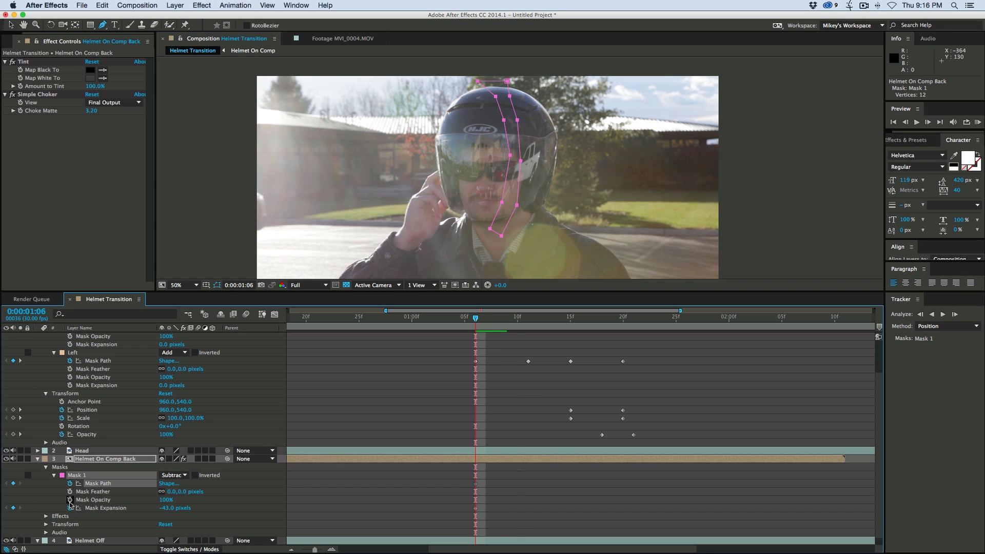
- Set Mask 1's expansion to 6 pixels at 0:00:01:09
key(Page_Down)
key(Page_Down)
key(Page_Down)
drag(164, 511, 200, 508)
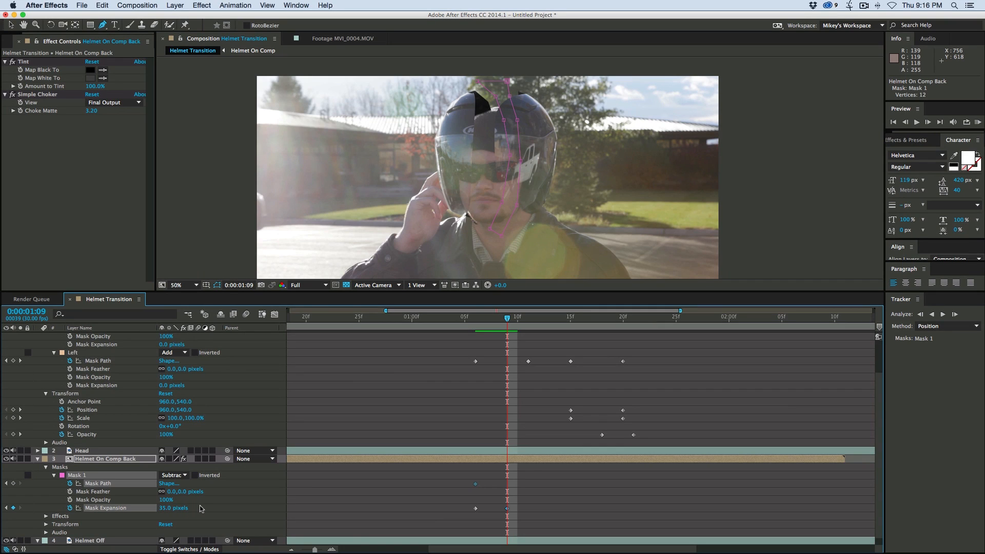
drag(204, 510, 187, 510)
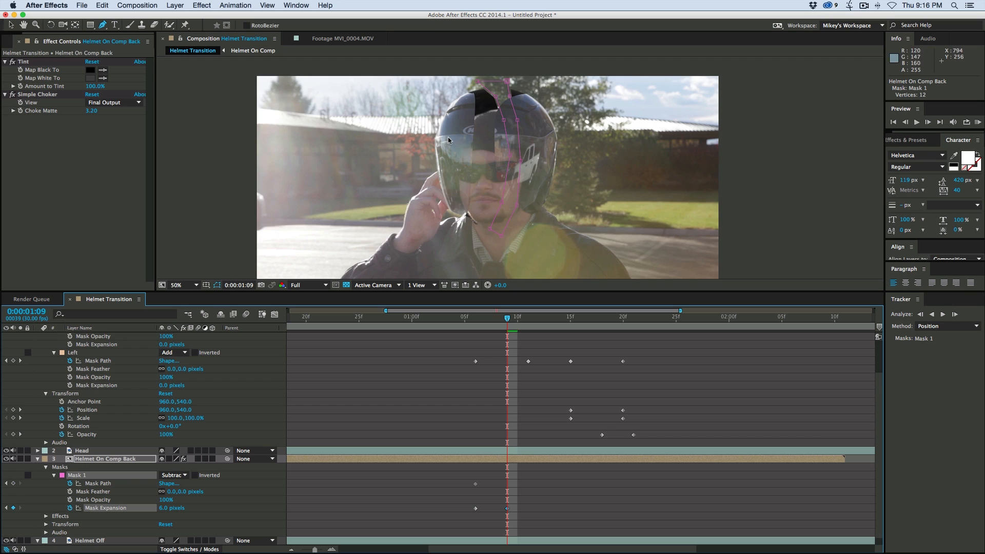
- At 0:00:01:09, reshape the upper part of Mask 1 to cut along the opening at the top of the helmet
key(period)
drag(449, 68, 451, 204)
drag(434, 131, 363, 138)
drag(473, 162, 455, 160)
alt+click(455, 161)
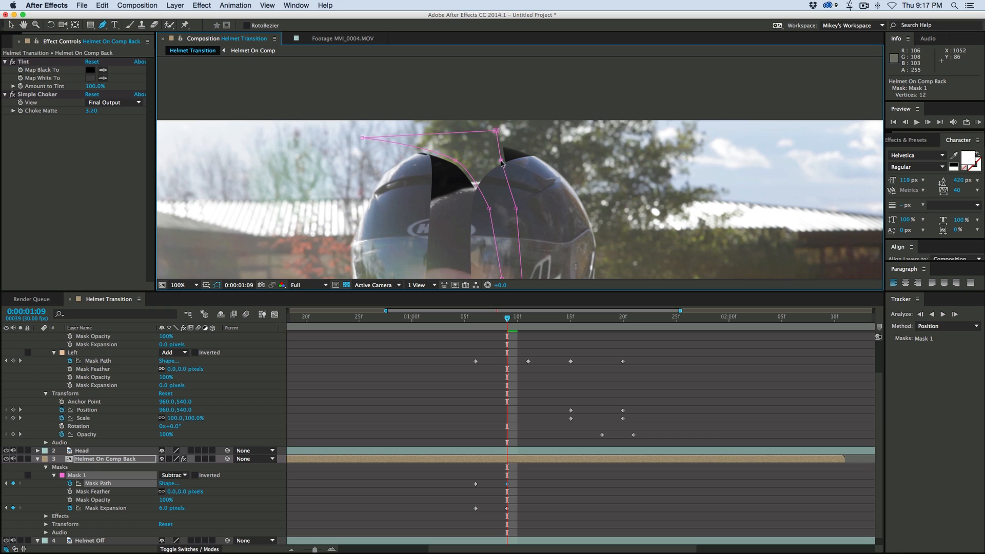
drag(493, 208, 512, 209)
drag(496, 130, 502, 175)
- At 0:00:01:12, widen the upper part of Mask 1 across the helmet top and set its expansion to 18 pixels
key(Page_Down)
key(Page_Down)
key(Page_Down)
alt+click(501, 175)
drag(535, 135, 613, 174)
drag(488, 156, 484, 89)
drag(501, 174, 508, 175)
drag(613, 174, 606, 191)
drag(459, 161, 450, 163)
drag(486, 208, 471, 207)
drag(362, 138, 360, 147)
drag(389, 145, 376, 148)
drag(450, 163, 438, 172)
drag(360, 147, 326, 169)
drag(167, 508, 172, 508)
drag(327, 168, 332, 211)
- At 0:00:01:15, spread the upper points of Mask 1 outward to cut away the helmet shell above the beanie
key(Page_Down)
key(Page_Down)
key(Page_Down)
drag(513, 208, 522, 221)
drag(509, 176, 541, 194)
drag(543, 179, 549, 180)
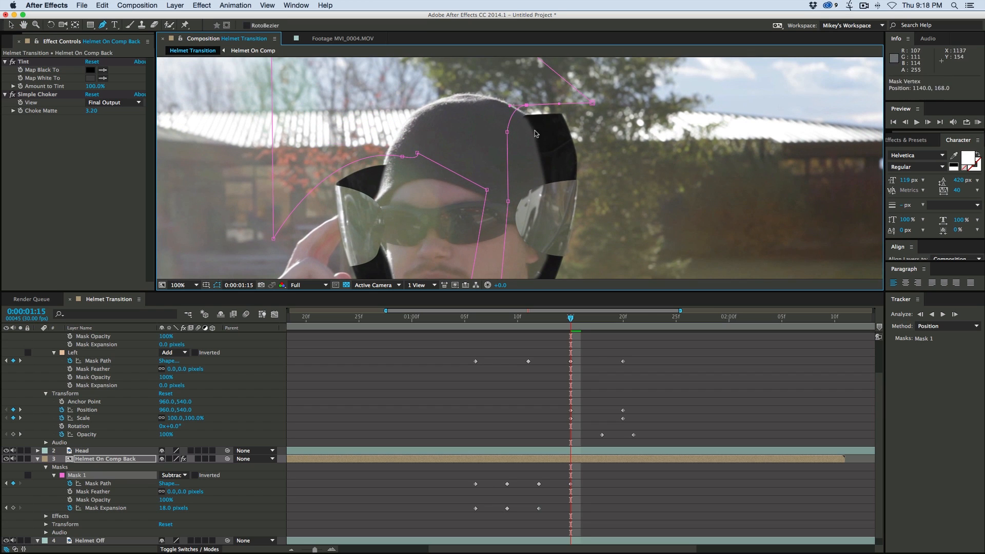
drag(534, 130, 540, 160)
drag(592, 103, 701, 208)
drag(540, 160, 596, 187)
drag(441, 190, 411, 129)
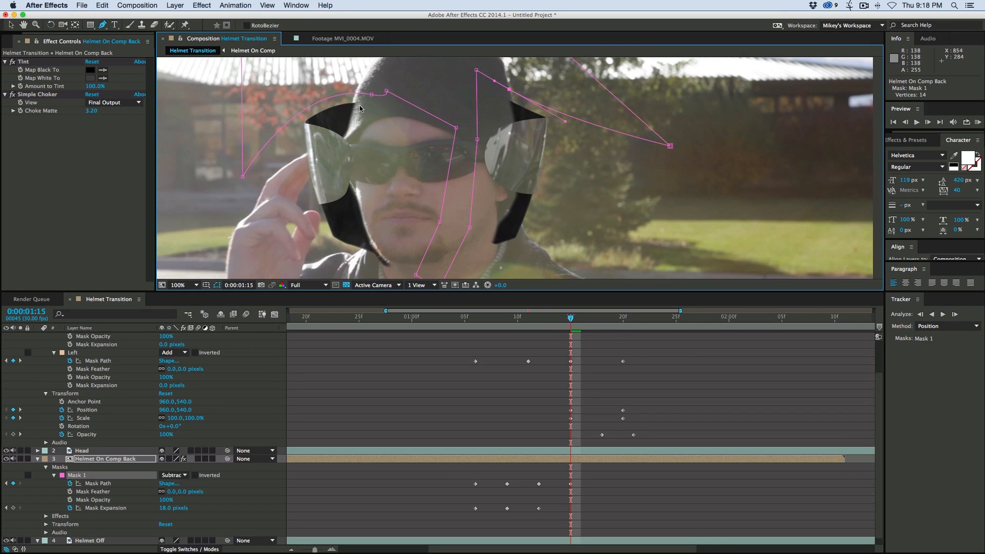
- At 0:00:01:15, pull the lower points of Mask 1 outward and curve them to trim the back helmet below the visor pieces
drag(398, 244, 387, 182)
drag(406, 212, 221, 204)
drag(433, 231, 616, 242)
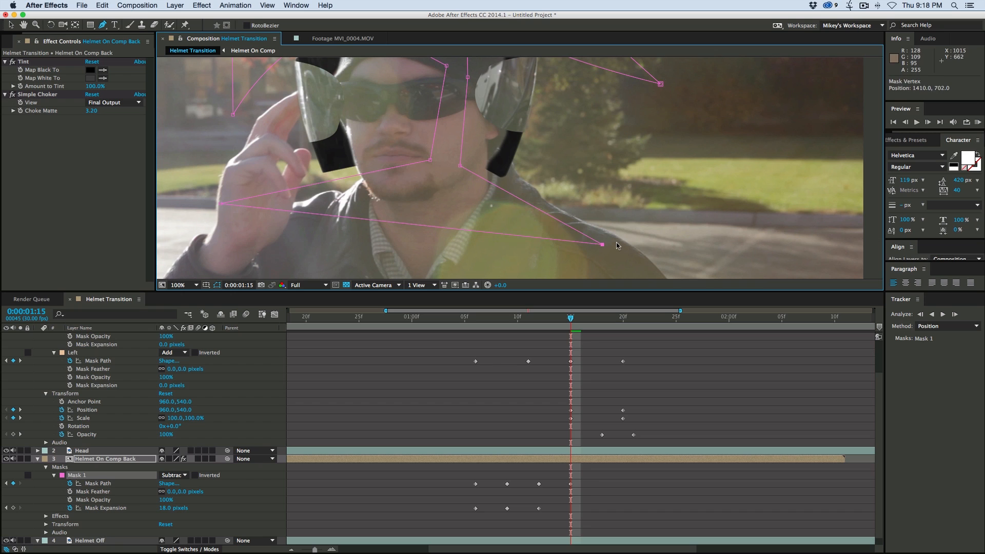
drag(431, 161, 356, 184)
drag(461, 167, 548, 210)
drag(491, 192, 495, 159)
drag(553, 177, 636, 78)
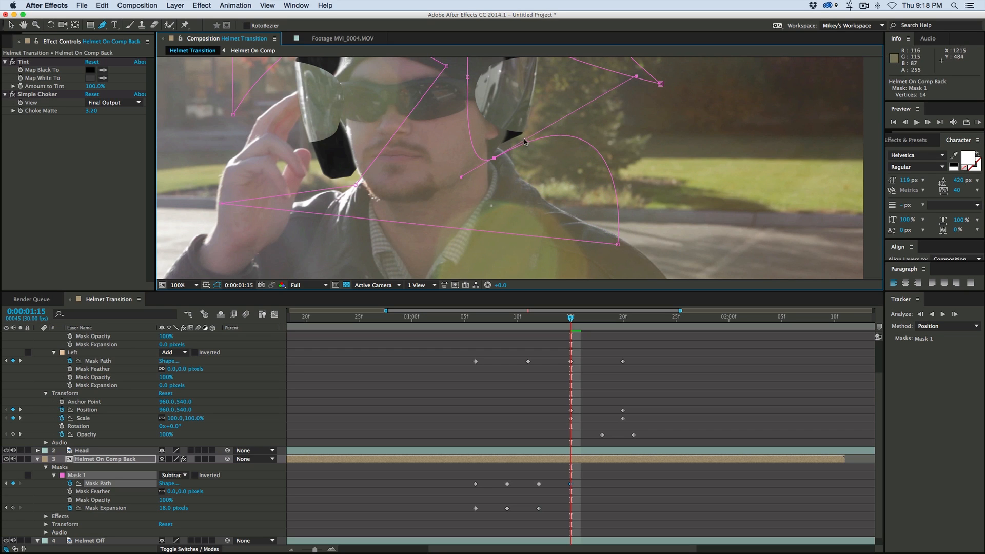
drag(356, 186, 251, 86)
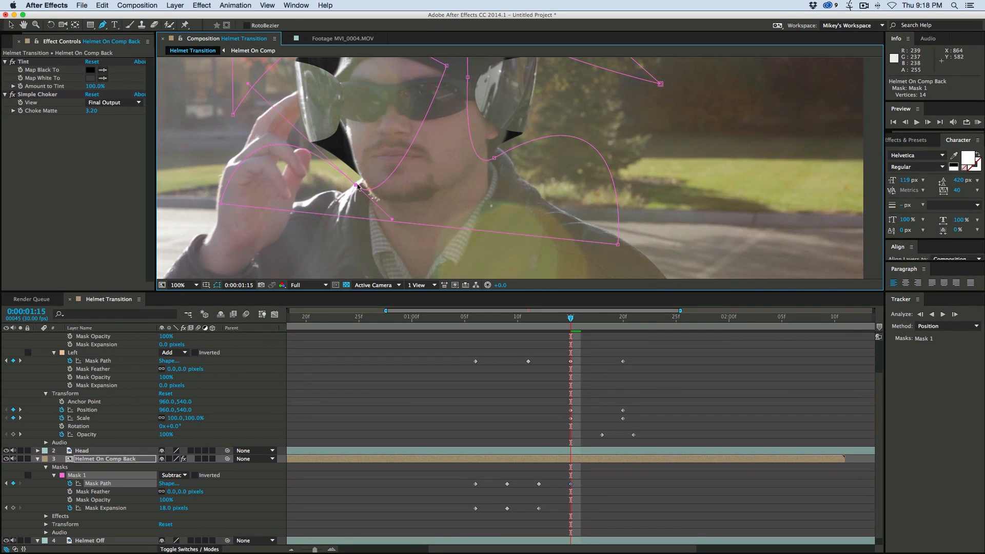
drag(357, 187, 360, 170)
drag(393, 201, 419, 194)
key(Page_Down)
key(Page_Down)
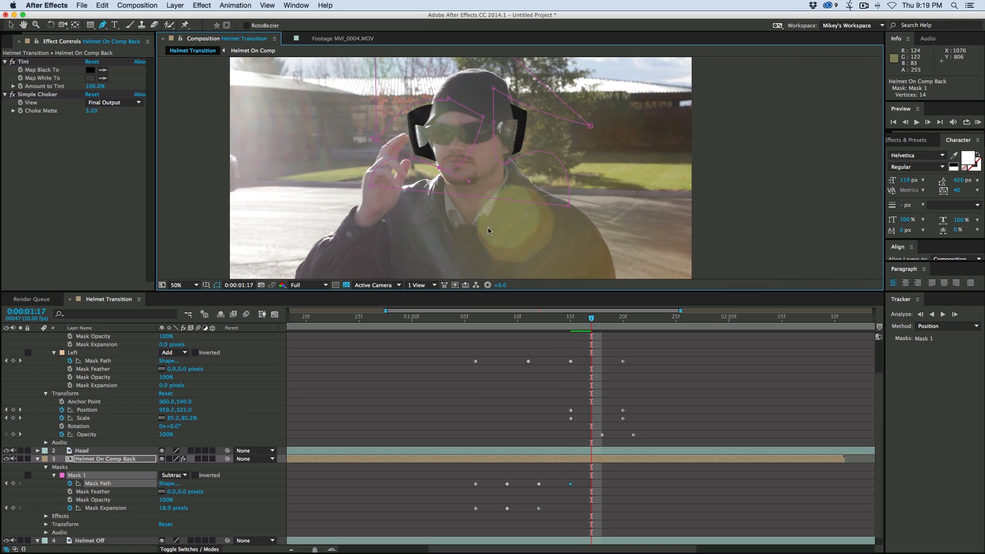
key(.)
drag(442, 125, 459, 179)
drag(378, 85, 378, 111)
key(super+z)
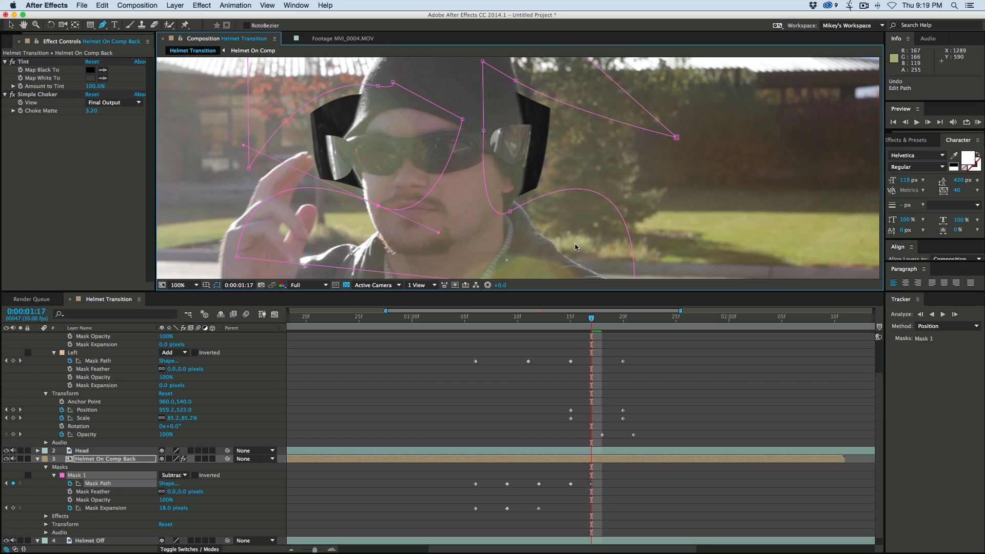
- Add Position and Scale keyframes to Helmet On Comp Back at 0:00:01:15, and scale it to 86% at 0:00:01:17
key(Page_Up)
key(Page_Up)
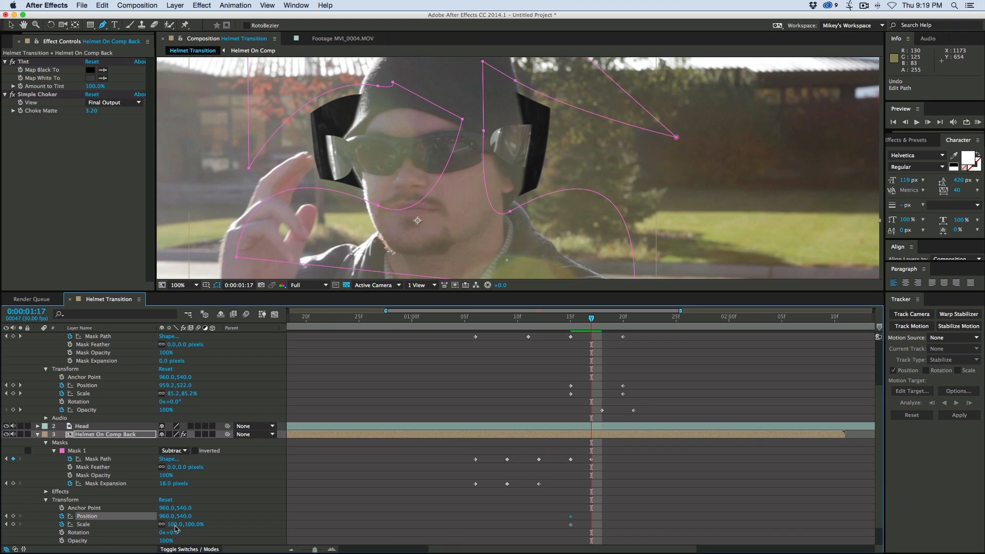
drag(176, 526, 169, 525)
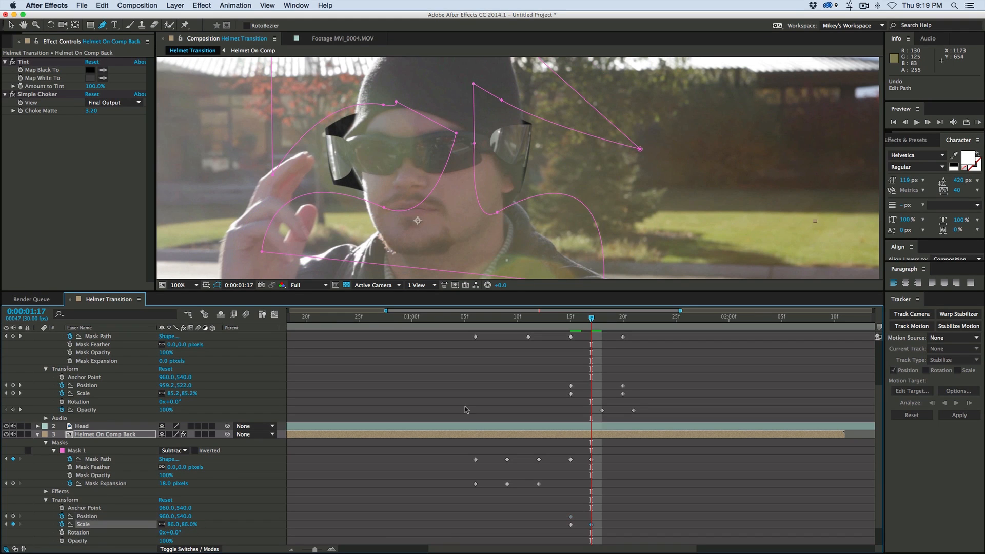
- At 0:00:01:17, tighten Mask 1 around the remaining helmet pieces and add a Position keyframe at 960, 540 to Helmet On Comp Back
drag(498, 212, 515, 179)
drag(640, 149, 639, 153)
drag(383, 105, 385, 117)
drag(384, 207, 393, 206)
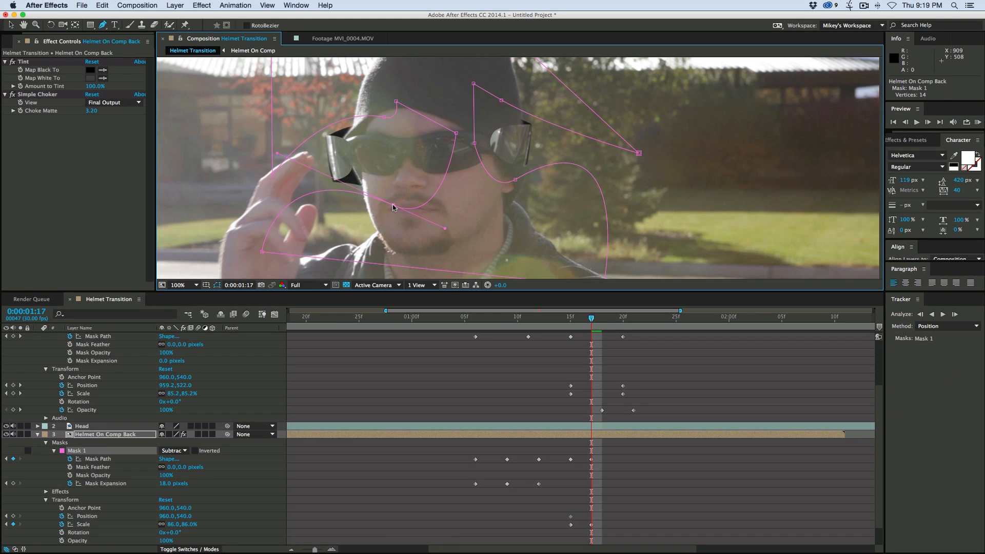
click(95, 517)
key(Right)
key(Left)
- At 0:00:01:19, scale Helmet On Comp Back to 71% and shift it upward to position 959, 514
key(Page_Down)
key(Page_Down)
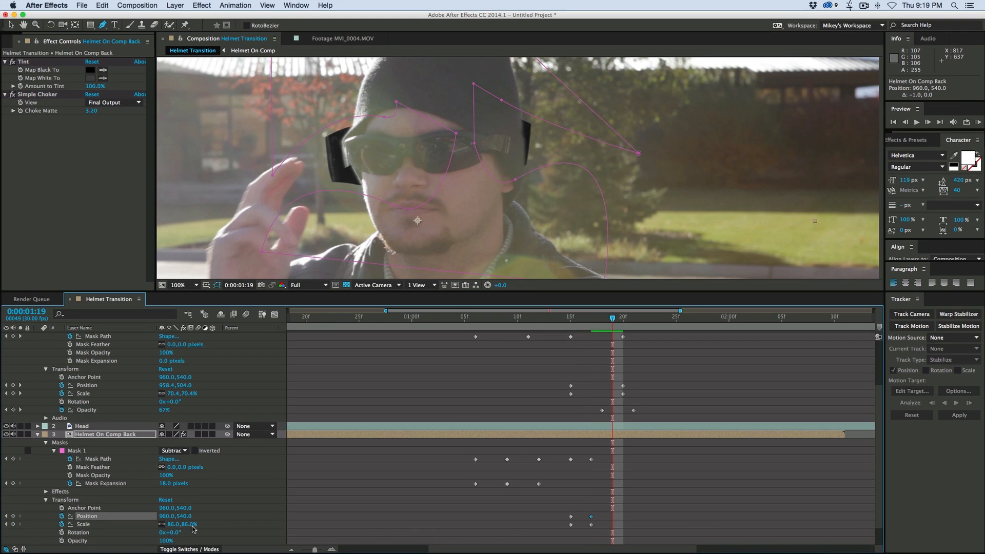
drag(175, 525, 169, 526)
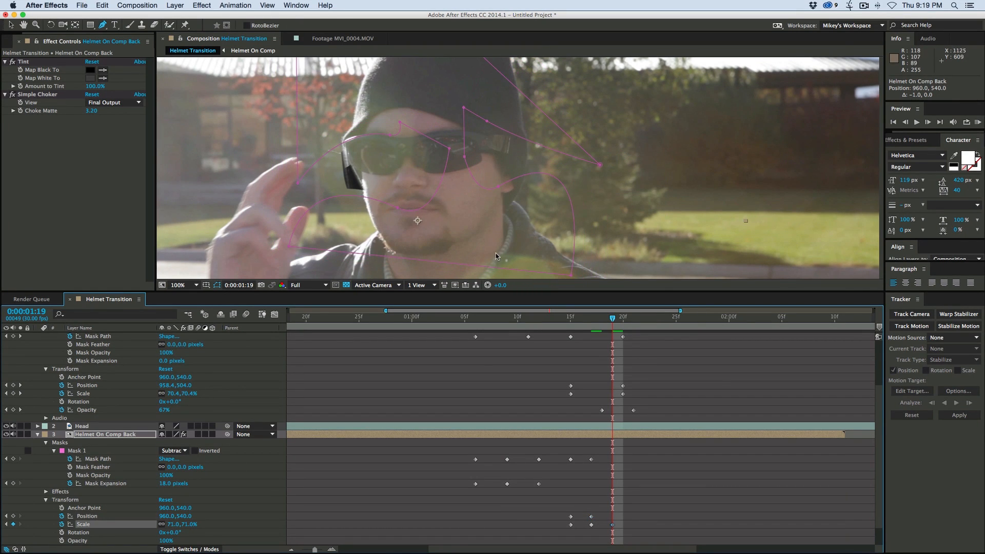
key(v)
mouse_move(384, 186)
mouse_down()
mouse_move(381, 175)
mouse_move(405, 186)
mouse_up()
- Trim the end of Helmet On Comp Back to 0:00:01:19 and return the playhead to 0:00:01:05
key(Page_Down)
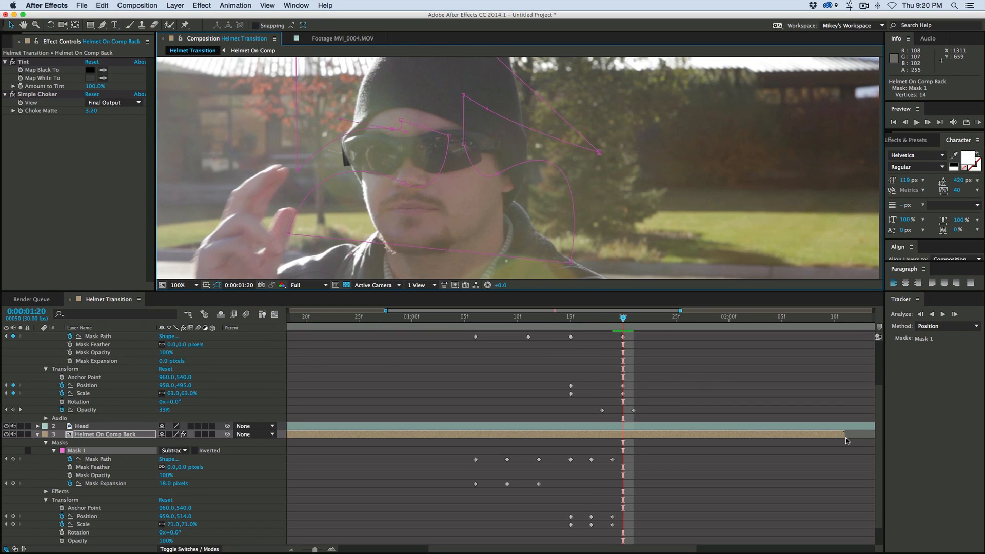
drag(843, 435, 624, 436)
drag(592, 318, 465, 317)
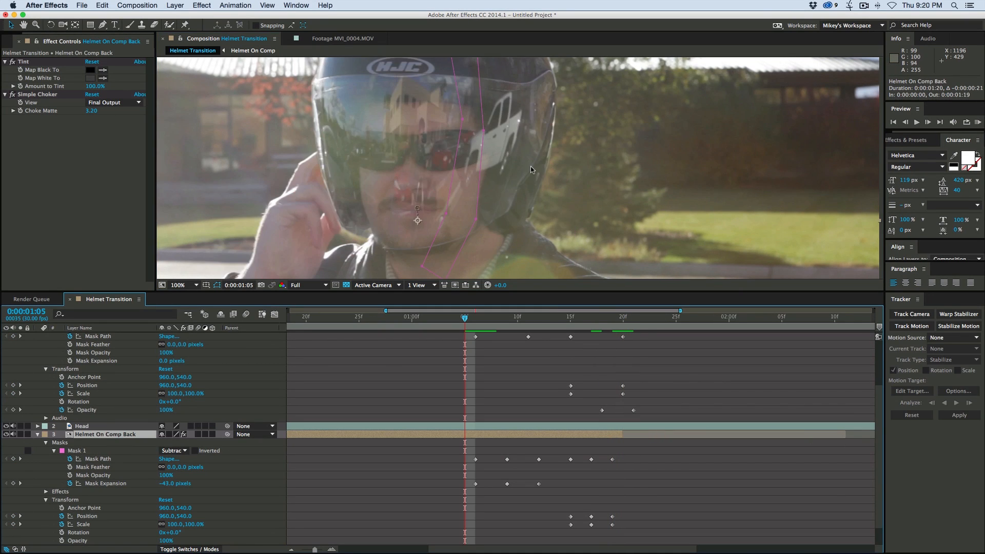
- Play back the helmet transition and stop the playhead at 0:00:01:14
scroll(531, 166, down, 1)
click(470, 498)
key(space)
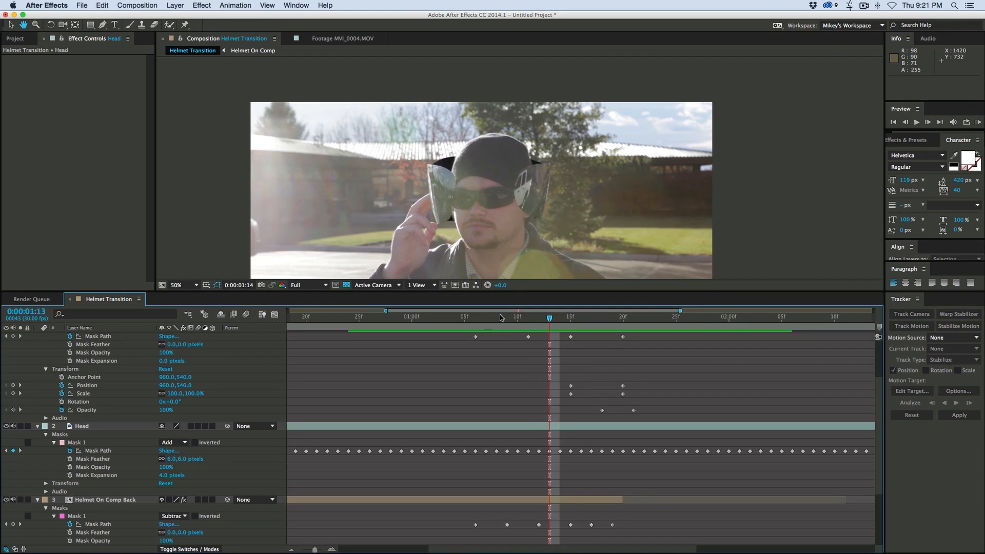
key(space)
mouse_move(569, 320)
mouse_down()
mouse_move(493, 320)
mouse_move(558, 320)
mouse_up()
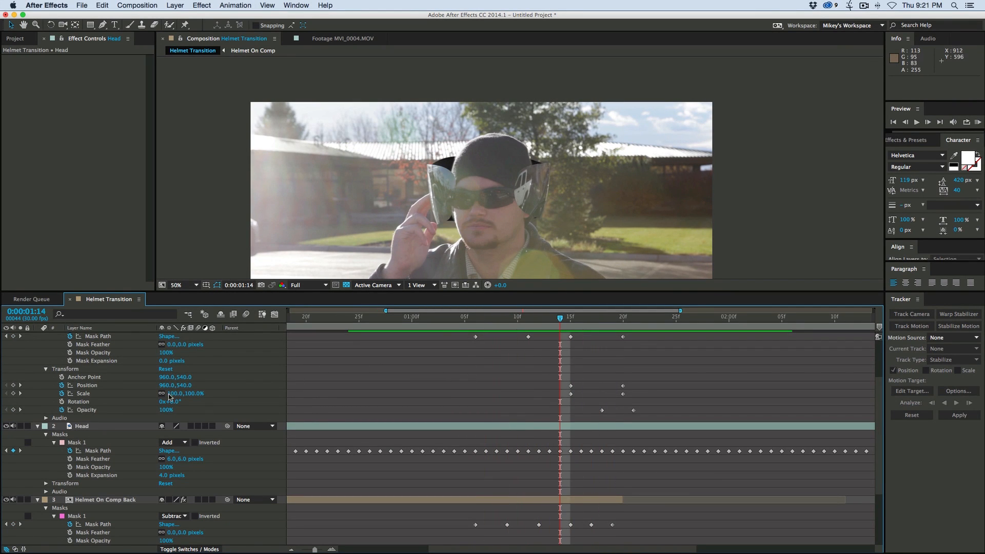
- Collapse the properties of the Helmet On Comp Front, Head and Helmet On Comp Back layers
scroll(39, 339, up, 2)
click(38, 336)
click(124, 337)
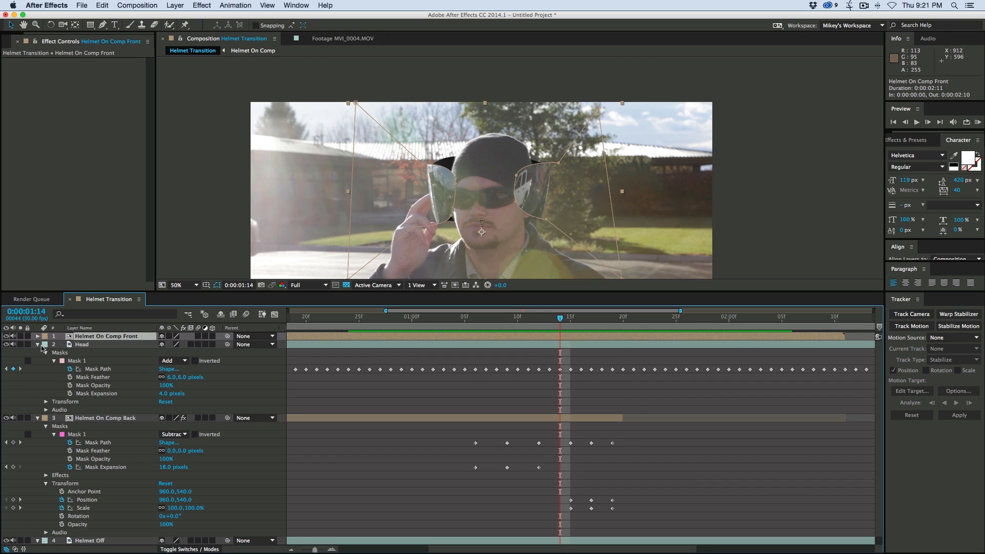
click(38, 344)
click(39, 352)
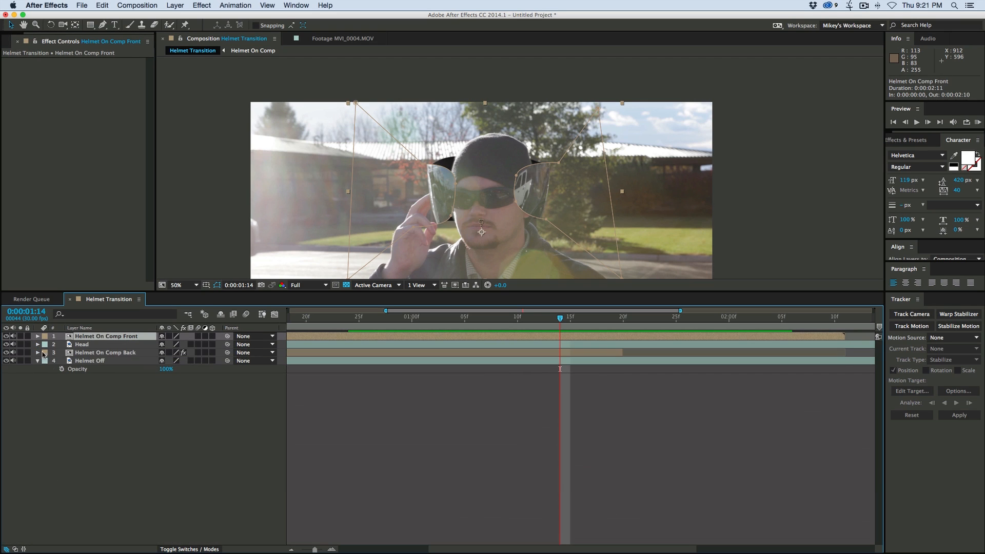
click(116, 345)
click(439, 433)
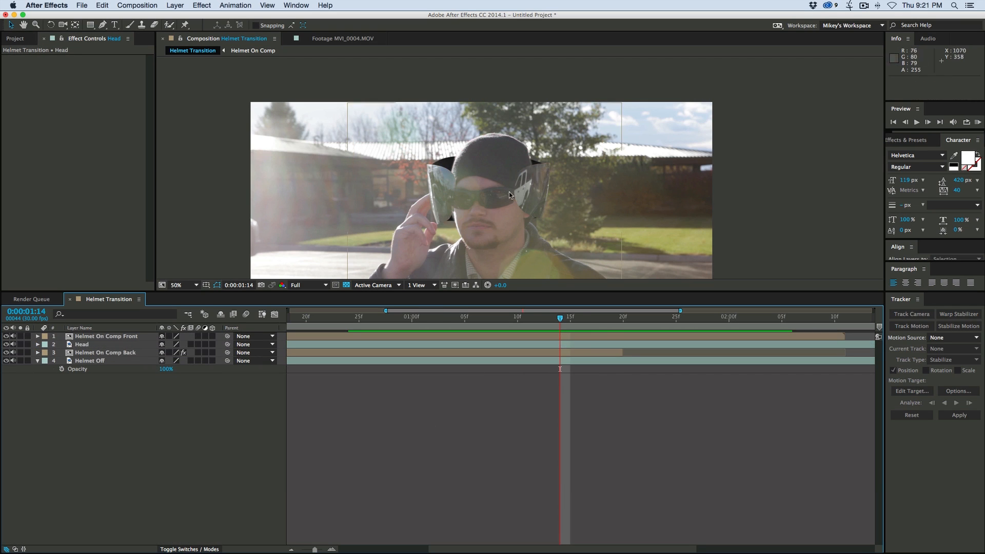
- At 0:00:01:10, create a black 1920 x 1080 px solid and place it directly below Helmet On Comp Front
click(518, 320)
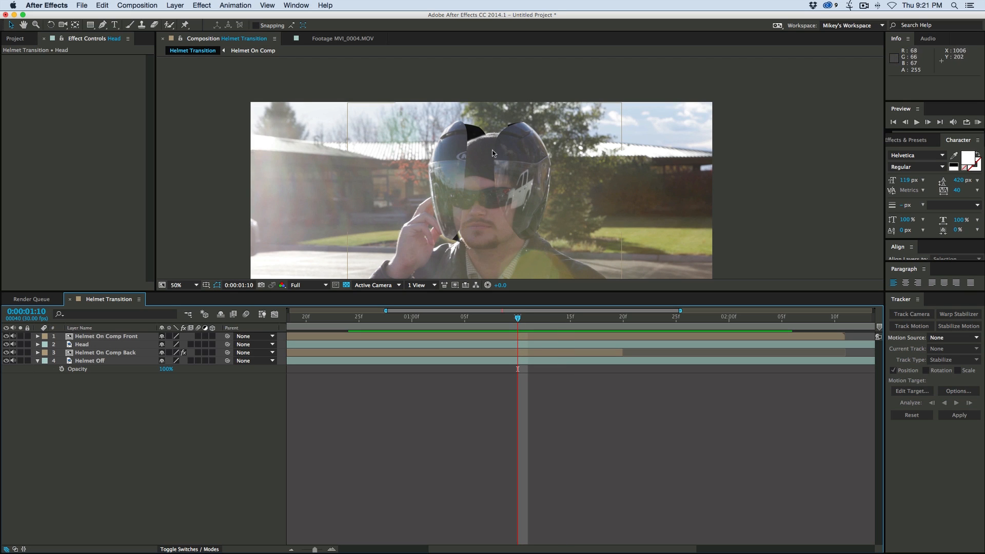
click(92, 347)
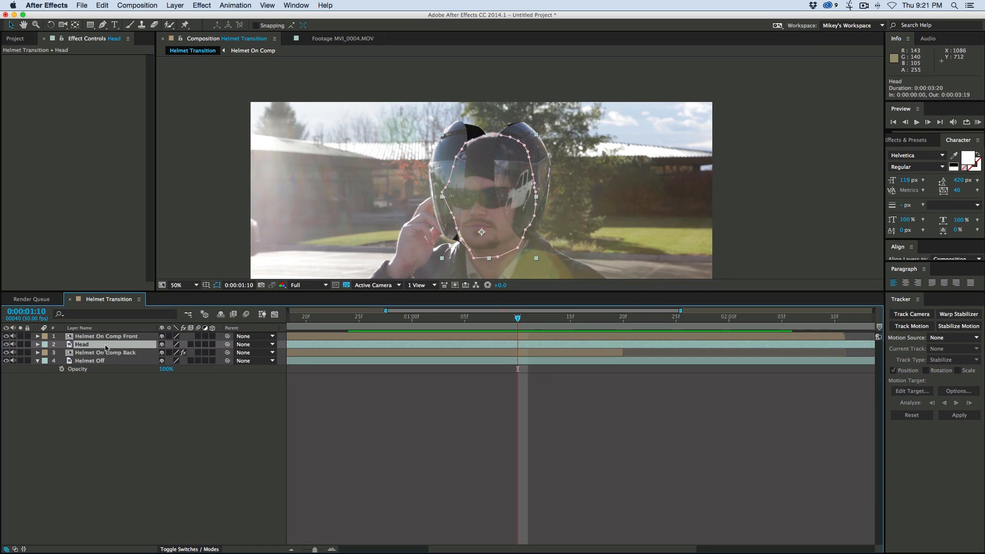
click(169, 395)
click(175, 5)
mouse_move(185, 17)
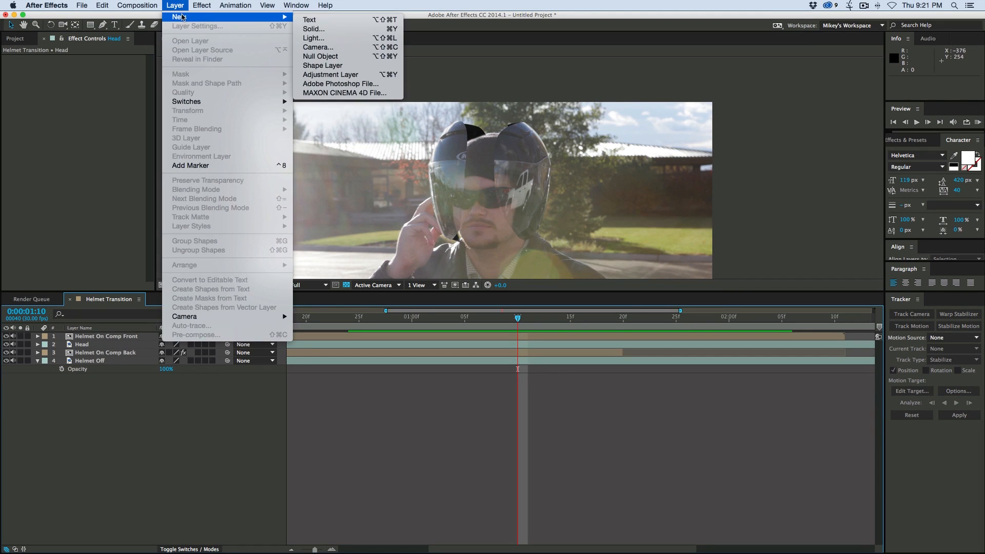
click(328, 28)
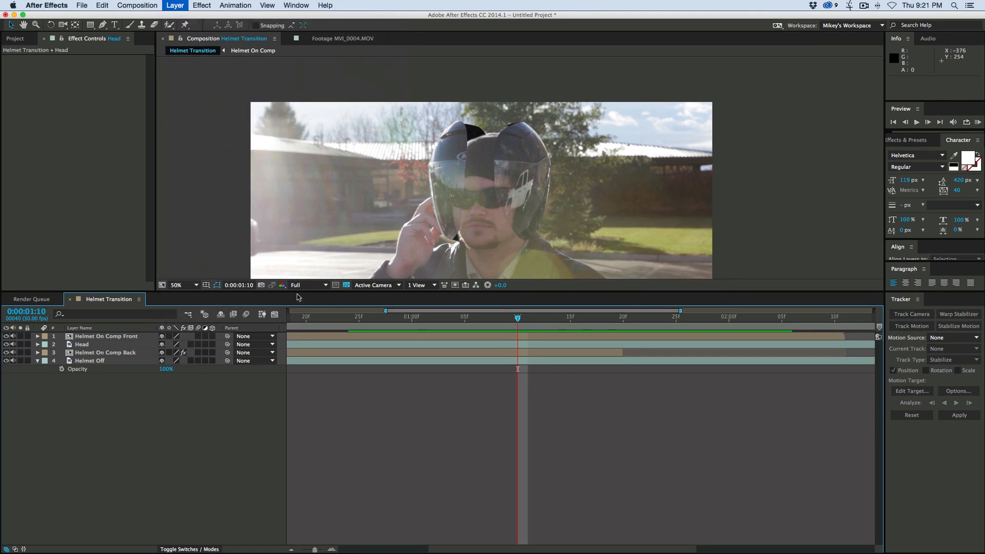
click(510, 292)
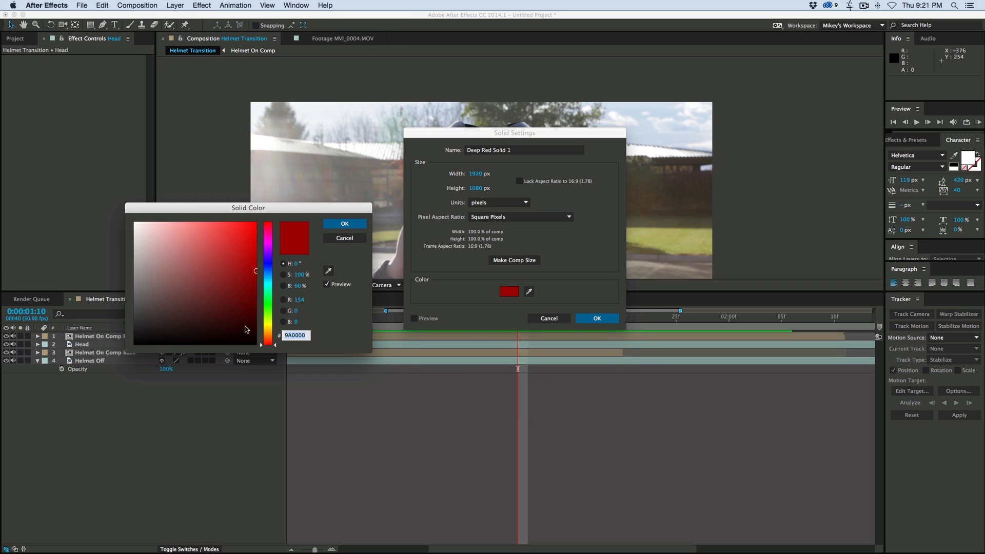
drag(247, 329, 279, 365)
click(344, 224)
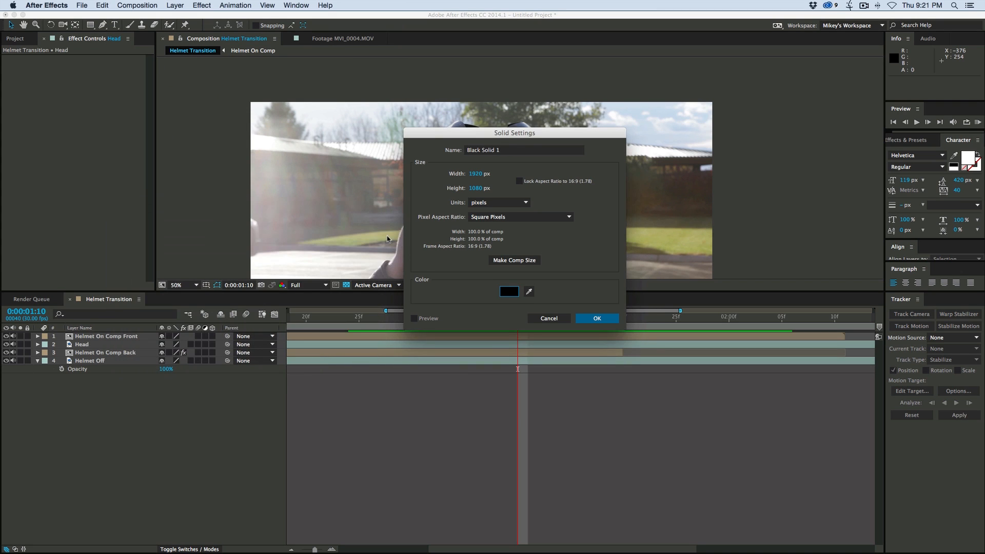
click(597, 318)
mouse_move(95, 336)
mouse_down()
mouse_move(93, 355)
mouse_move(96, 348)
mouse_up()
- Duplicate the Head layer, place the copy directly above the black solid, and rename it Head Matte
click(84, 353)
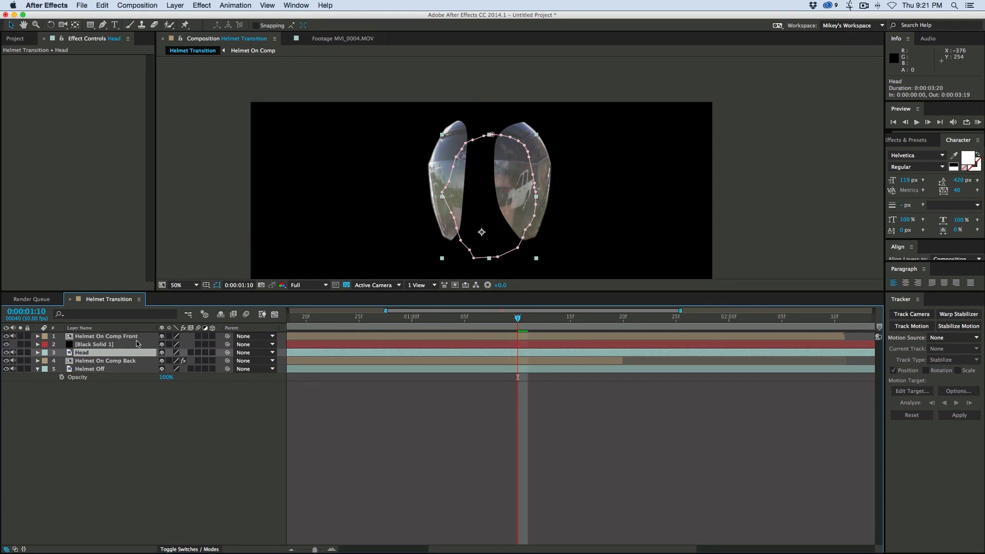
key(super+d)
drag(84, 354, 115, 348)
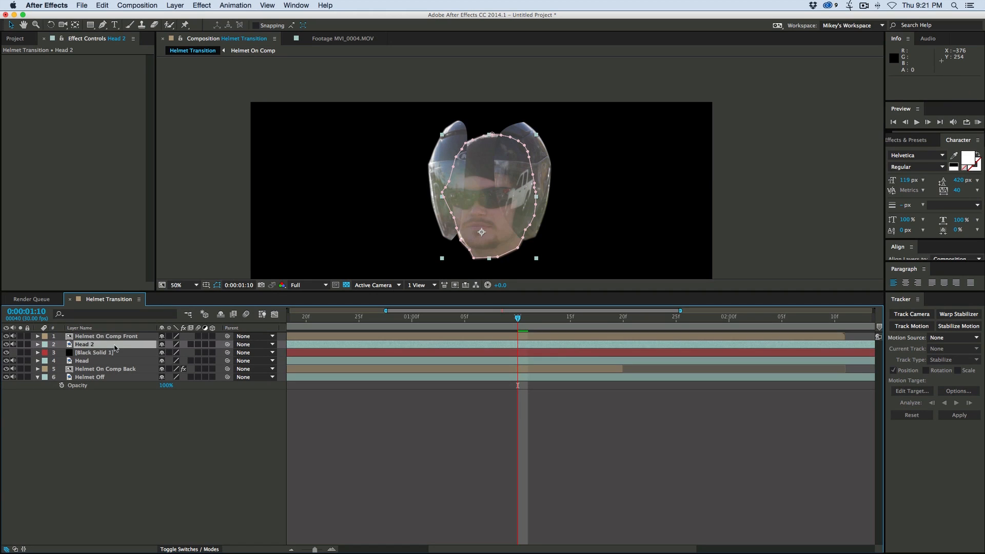
key(Return)
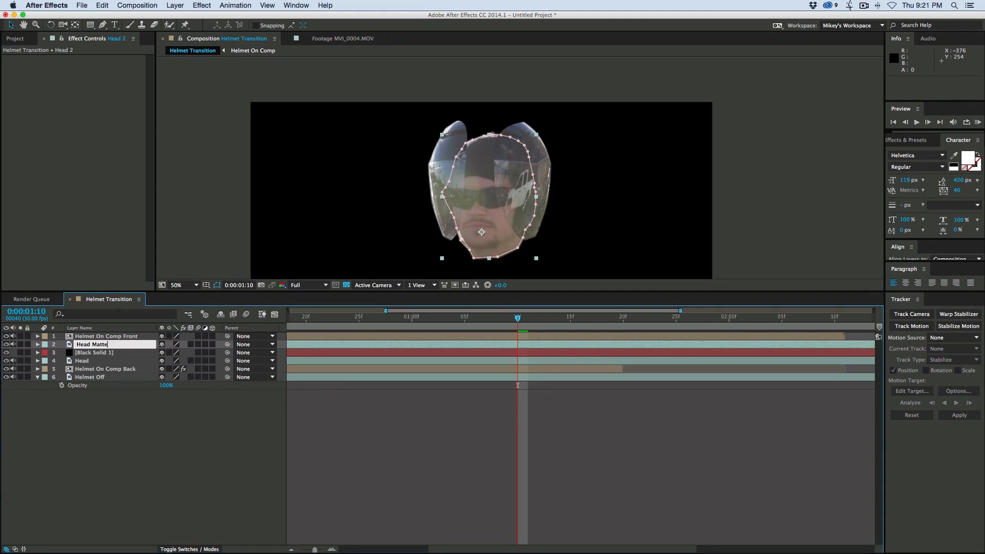
click(122, 412)
- Rename the black solid CC Head and set its track matte to Alpha Matte "Head Matte"
click(111, 354)
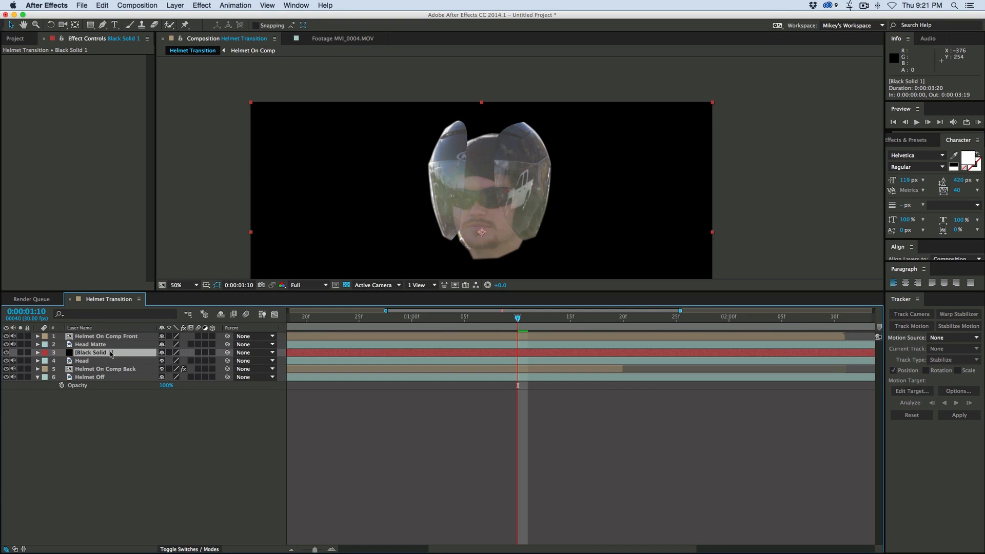
key(Return)
text(CC Head)
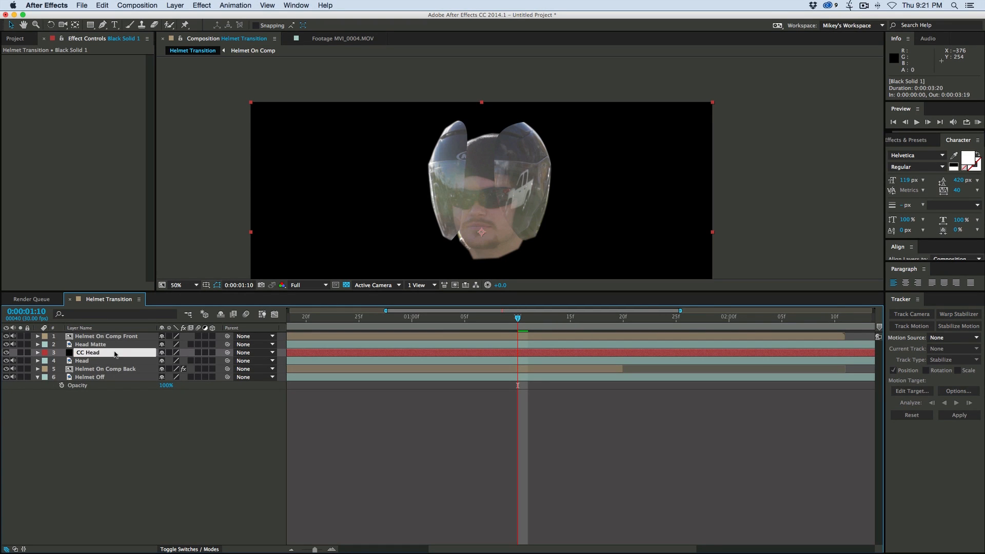
key(Return)
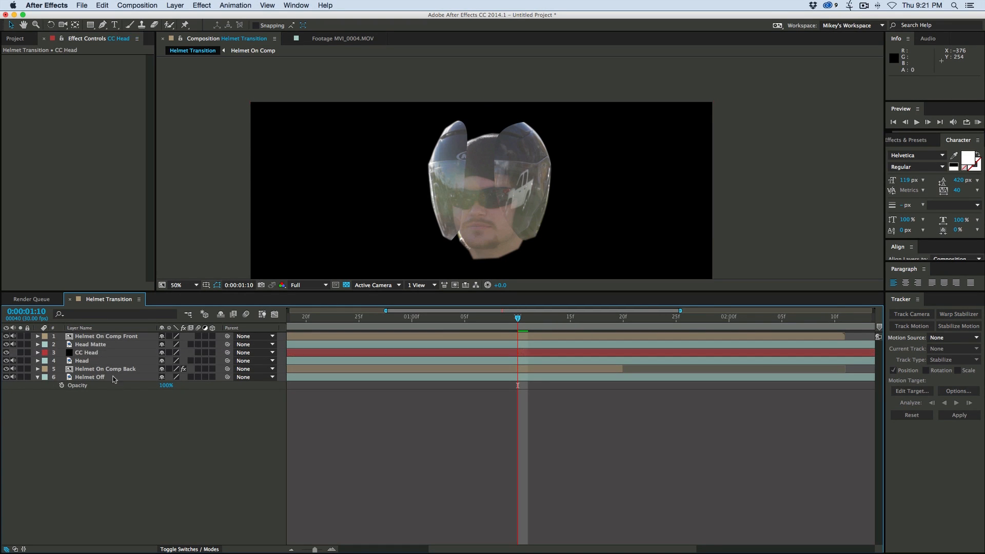
click(178, 549)
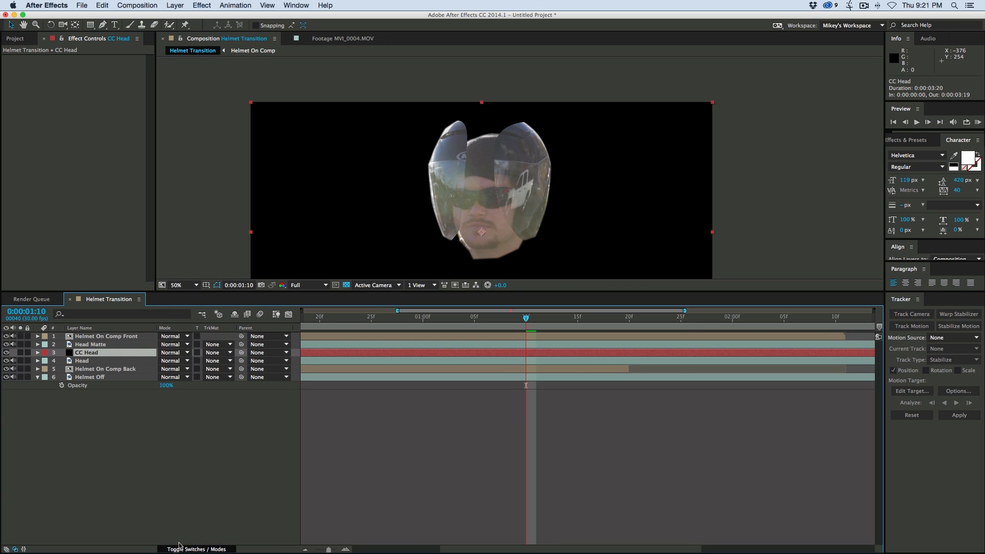
click(217, 353)
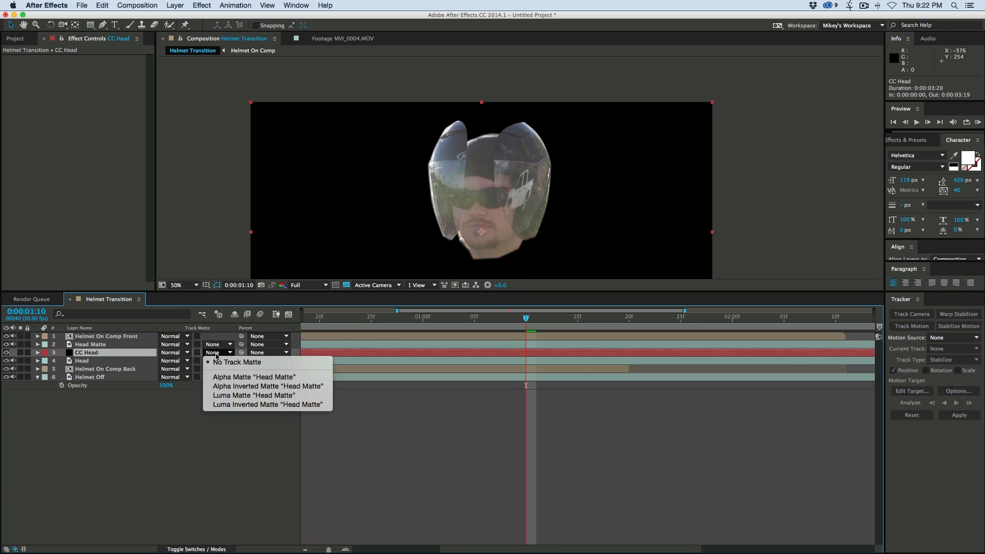
click(232, 377)
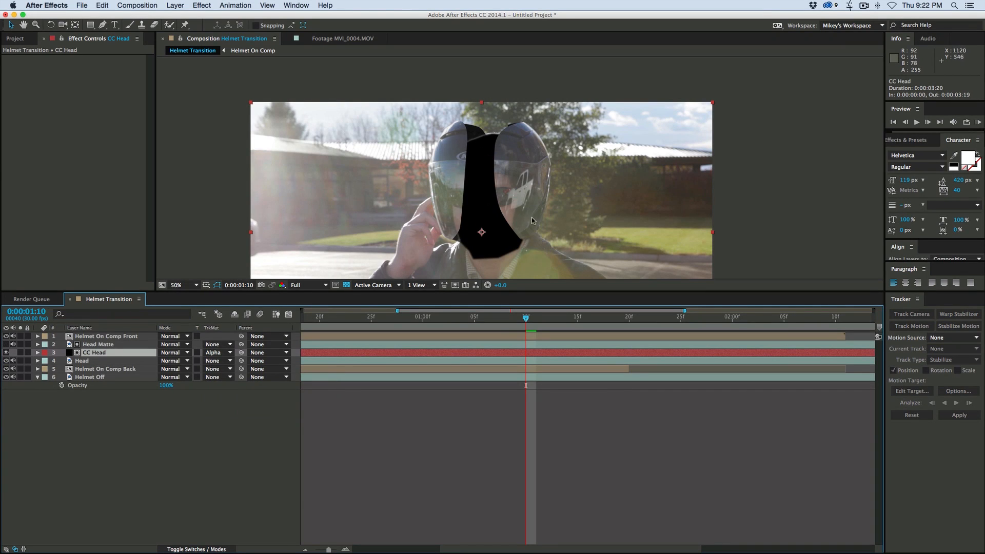
- Scale the Head Matte layer to 101% and hide its Scale property again
click(114, 344)
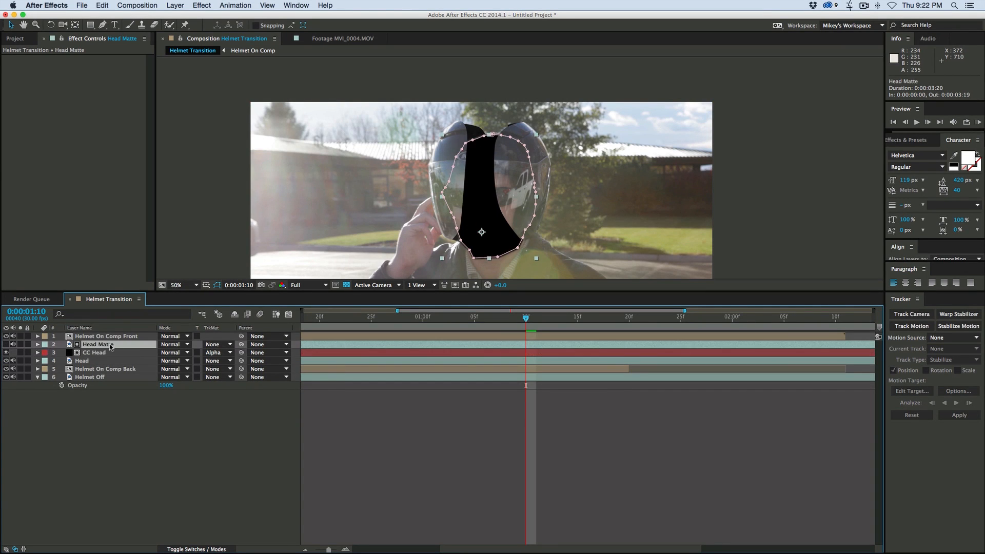
key(s)
click(172, 353)
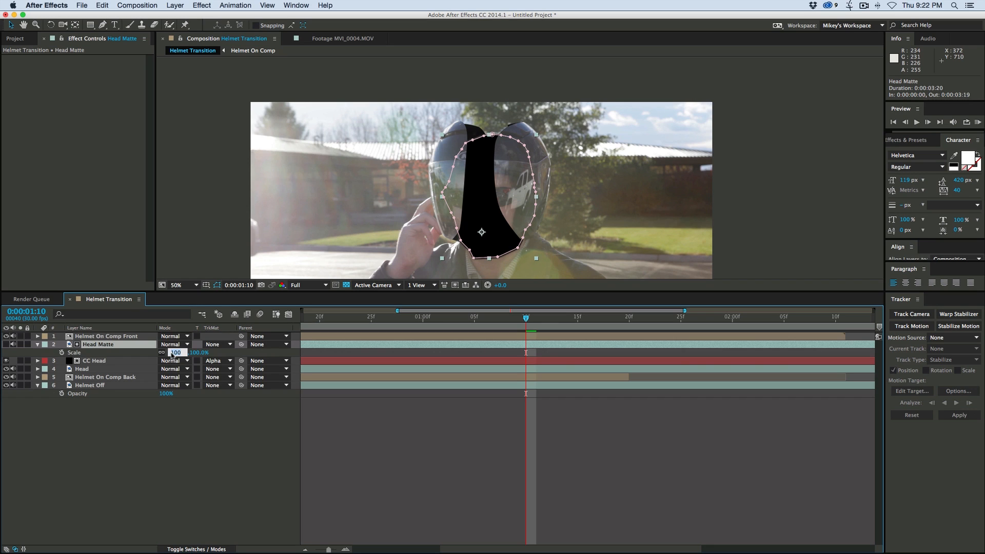
key(Return)
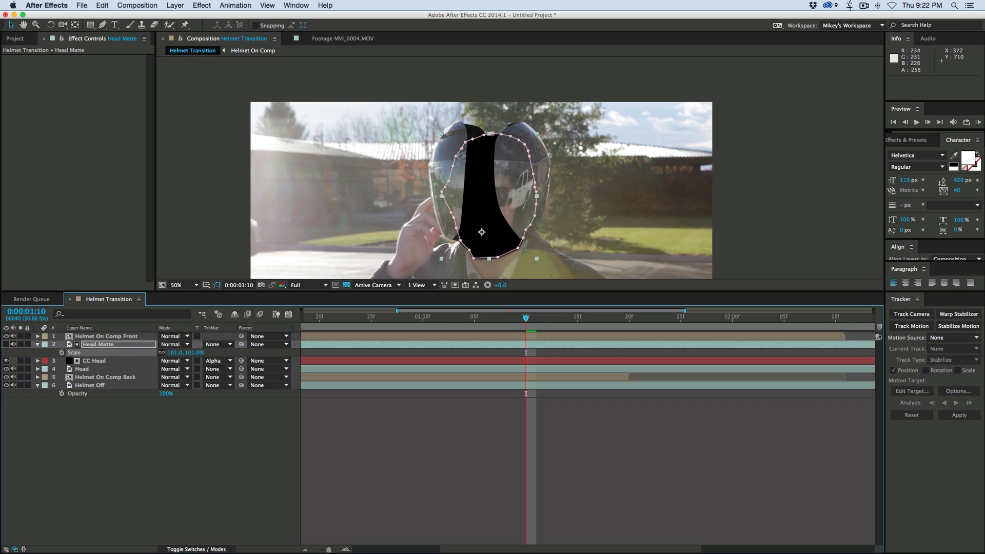
click(190, 450)
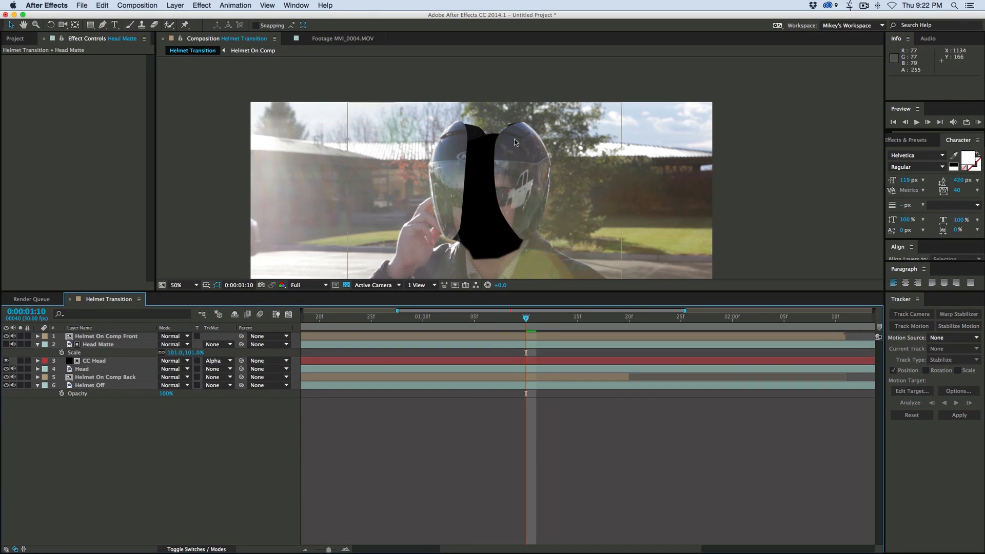
click(106, 346)
key(s)
- Draw a closed 13-point Pen mask on CC Head that surrounds the top and sides of the helmet and leaves the face open
click(111, 353)
key(g)
click(427, 257)
click(463, 232)
click(464, 197)
click(475, 169)
click(488, 154)
click(502, 161)
click(514, 196)
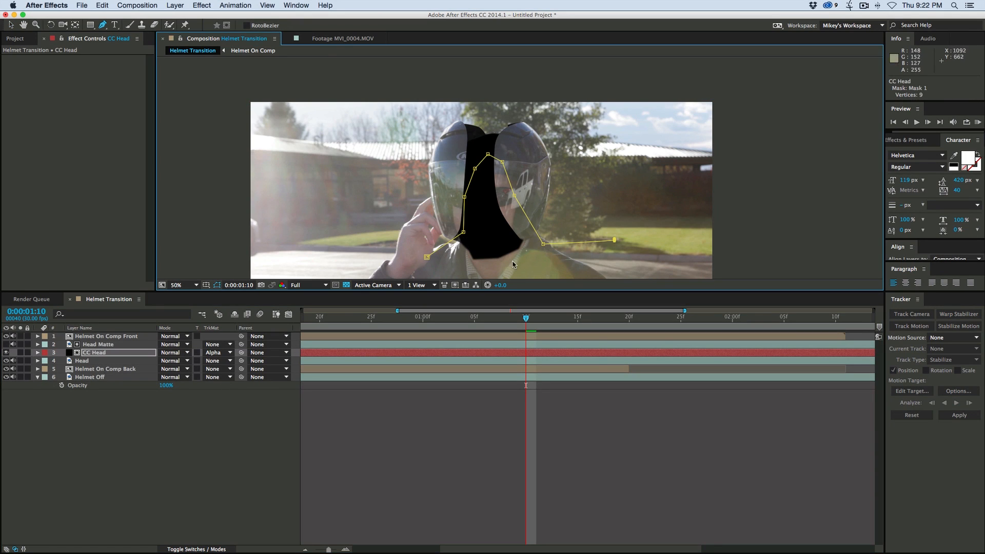
click(618, 183)
click(578, 111)
click(404, 110)
click(408, 221)
click(427, 257)
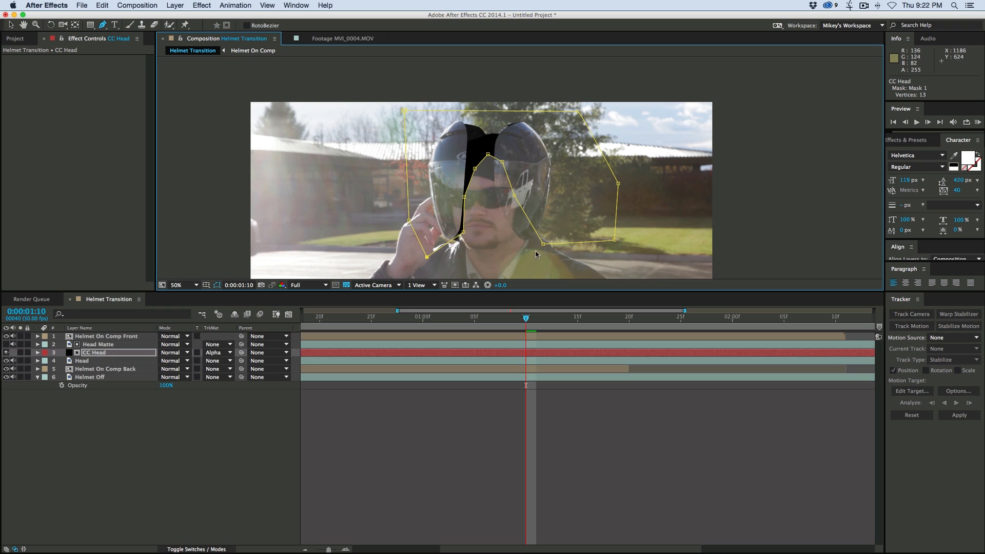
- Feather the CC Head mask by 114 pixels and reshape its inner points into a narrow notch between the helmet halves
key(f)
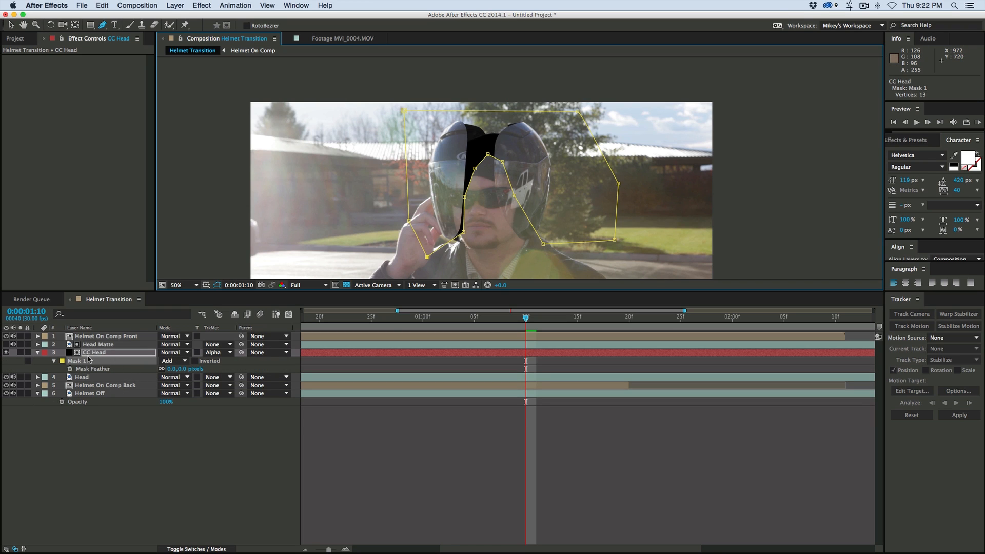
drag(171, 369, 229, 370)
key(v)
drag(464, 197, 502, 156)
drag(488, 154, 461, 163)
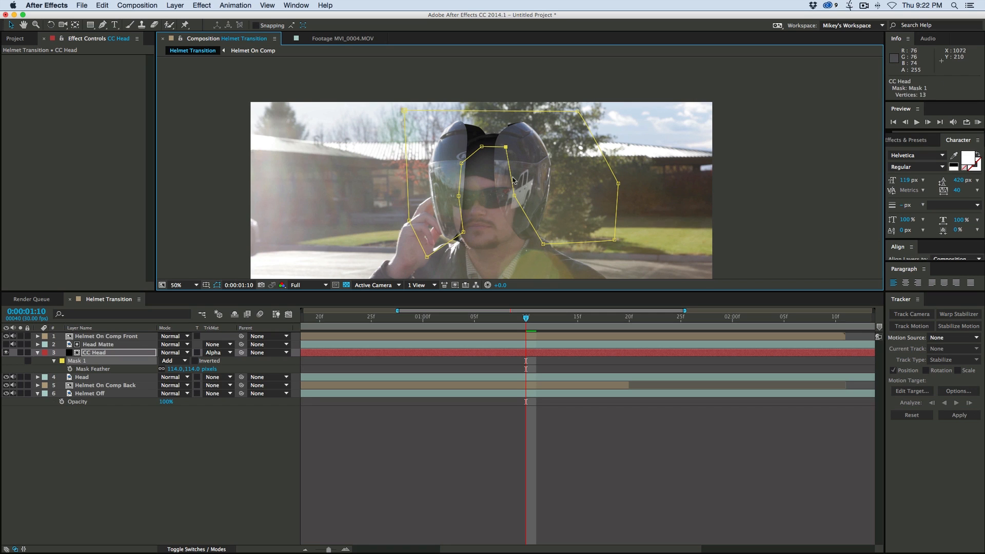
drag(514, 196, 526, 173)
drag(482, 146, 504, 157)
drag(459, 196, 490, 114)
drag(481, 154, 492, 155)
drag(504, 115, 501, 115)
drag(493, 155, 490, 155)
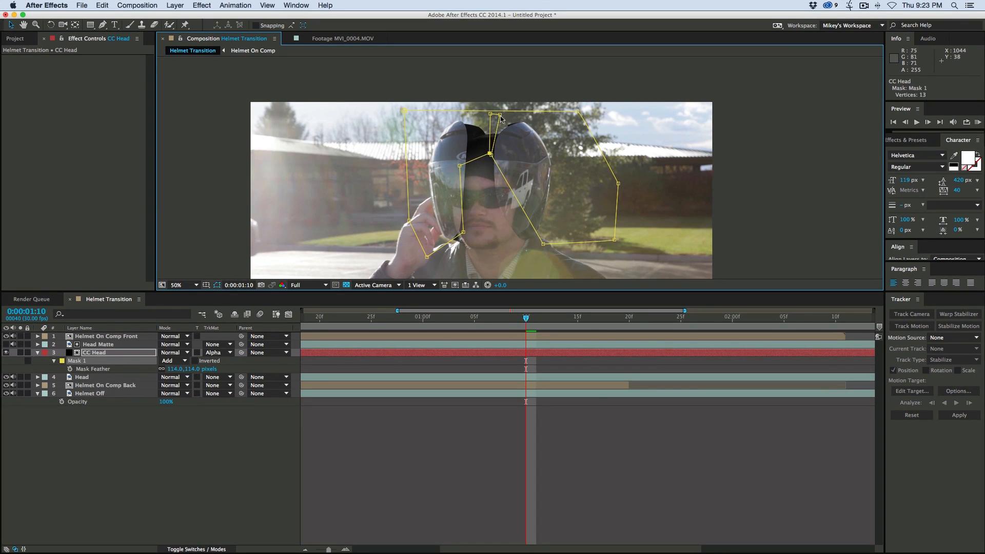
- Set a Mask Path keyframe on CC Head's Mask 1 at 0:00:01:07
click(504, 317)
drag(504, 317, 495, 315)
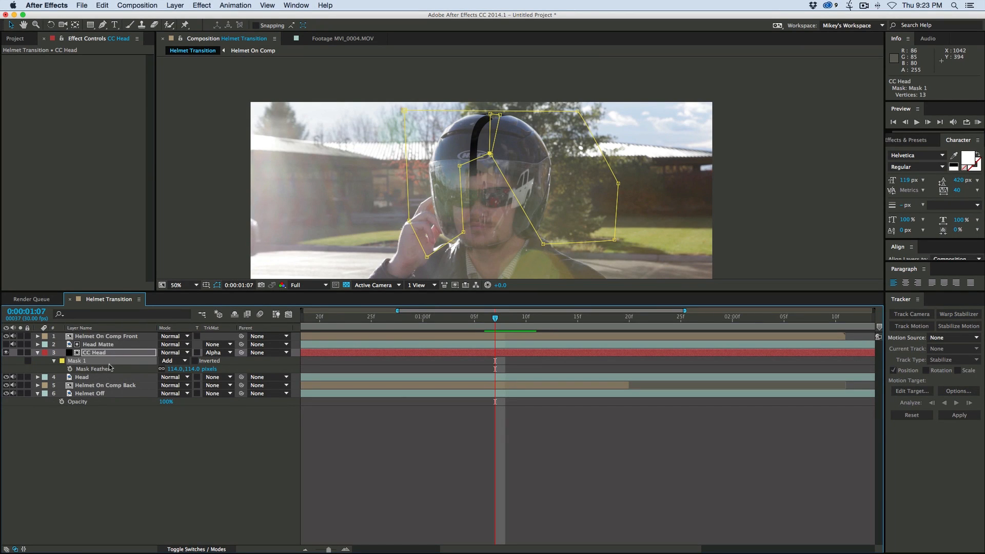
click(54, 361)
click(54, 361)
click(70, 368)
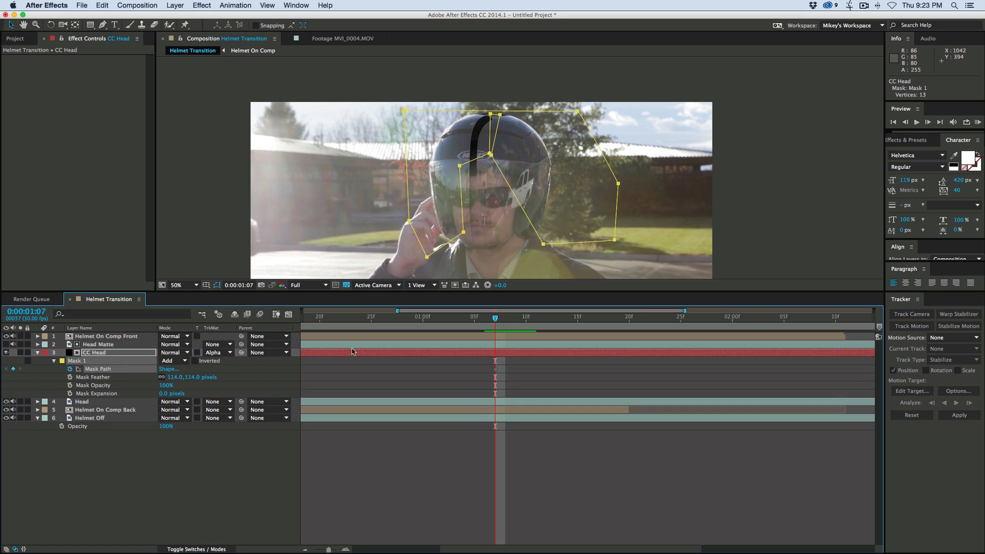
- At 0:00:01:10, widen the notch in CC Head's Mask 1 to follow the opening between the helmet halves
key(Page_Down)
key(Page_Down)
key(Page_Down)
drag(489, 154, 477, 158)
key(super+z)
click(383, 154)
drag(490, 114, 491, 113)
drag(477, 158, 501, 167)
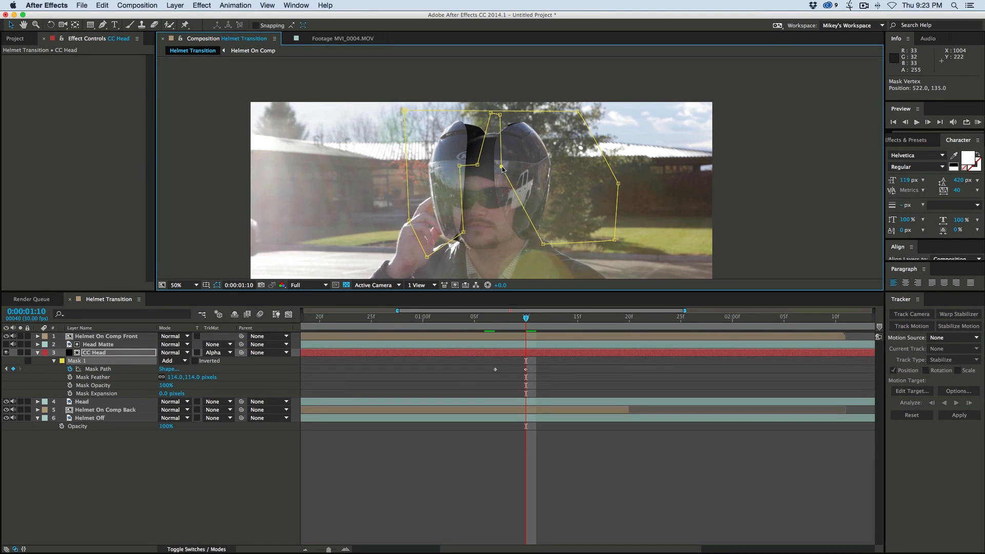
- At 0:00:01:13, spread the inner points of CC Head's Mask 1 outward to uncover the top and sides of the head
key(Page_Down)
key(Page_Down)
key(Page_Down)
drag(463, 232, 454, 225)
drag(543, 244, 553, 236)
drag(477, 165, 471, 167)
drag(490, 113, 476, 110)
drag(470, 167, 506, 168)
drag(499, 114, 547, 110)
drag(476, 109, 410, 118)
- At 0:00:01:15, push the inner side points of CC Head's Mask 1 farther outward, following the retreating helmet pieces
key(Page_Down)
key(Page_Down)
mouse_move(459, 166)
mouse_down()
mouse_move(446, 191)
mouse_move(452, 174)
mouse_up()
drag(505, 168, 545, 177)
drag(548, 110, 570, 118)
- At 0:00:01:16, pull the remaining inner points of CC Head's Mask 1 clear of the head and preview the transition
key(Page_Down)
drag(544, 177, 561, 176)
drag(452, 175, 422, 192)
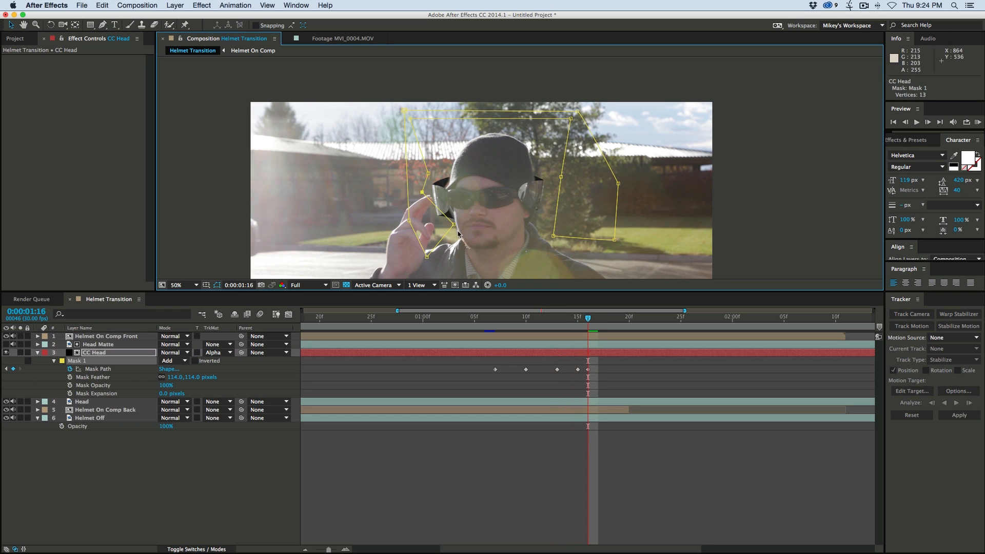
drag(453, 224, 423, 225)
key(space)
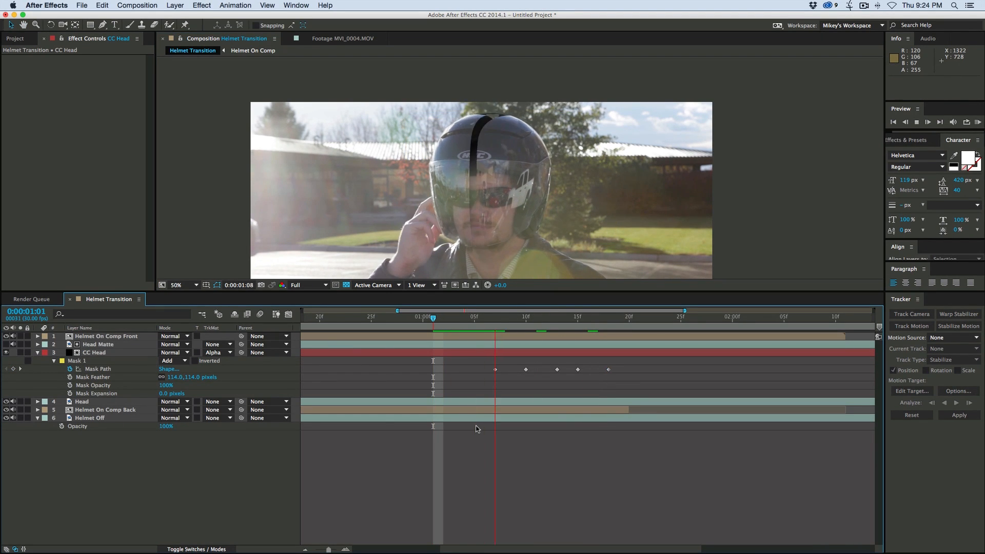
key(space)
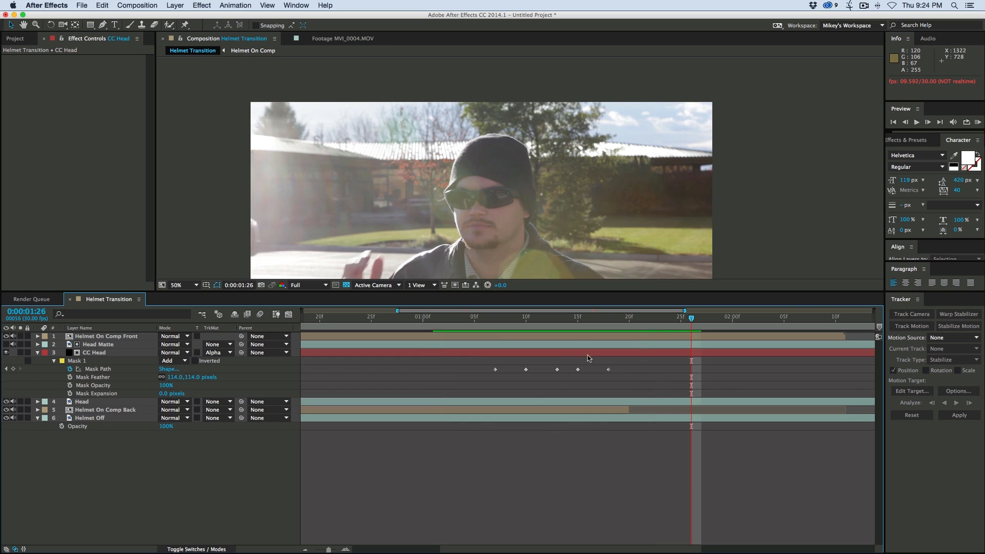
- Raise the feather of CC Head's Mask 1 to 145 pixels and replay the helmet split
drag(577, 321, 464, 322)
key(space)
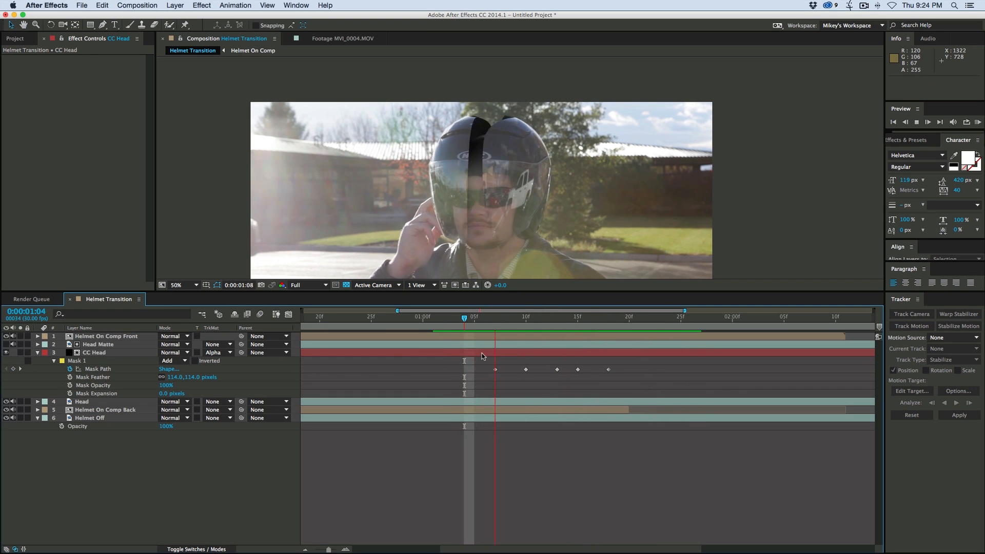
click(545, 319)
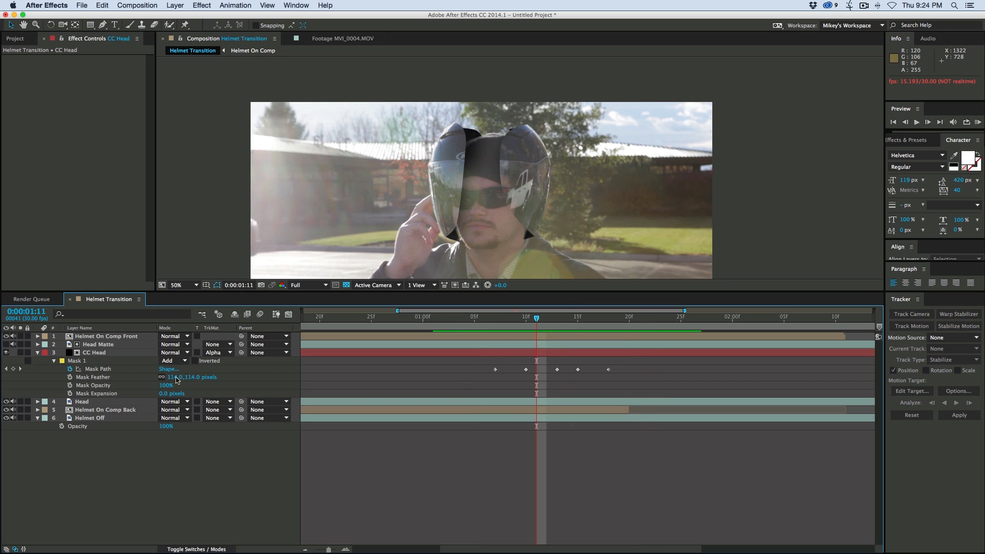
mouse_move(173, 381)
mouse_down()
mouse_move(194, 377)
mouse_move(185, 377)
mouse_up()
click(445, 458)
click(454, 319)
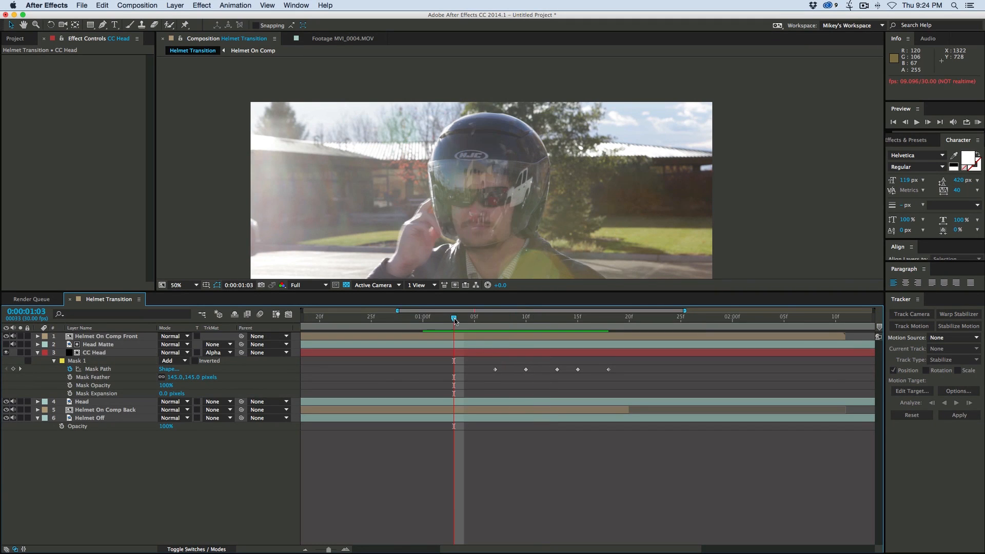
key(space)
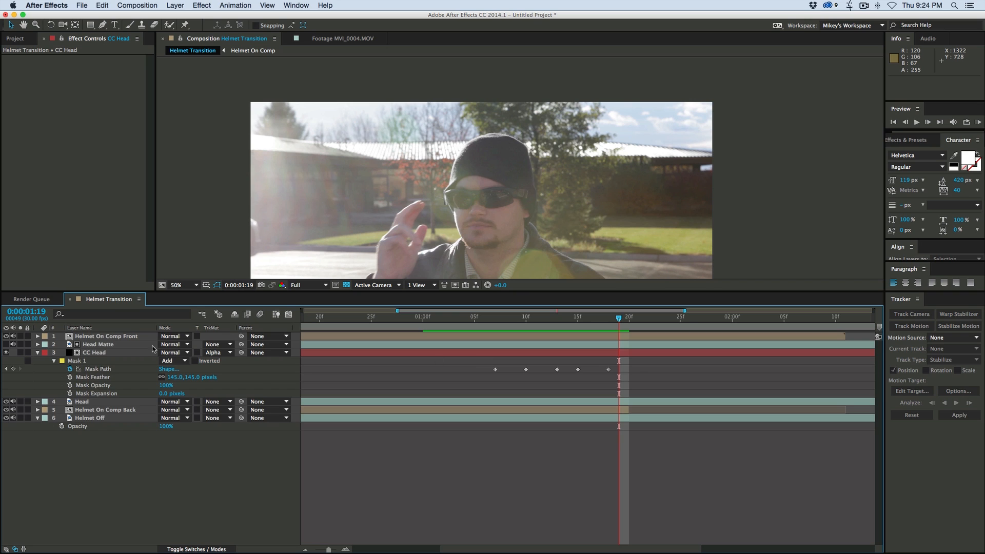
- Collapse CC Head's properties, then review the transition and the isolated helmet footage inside Helmet On Comp
click(38, 353)
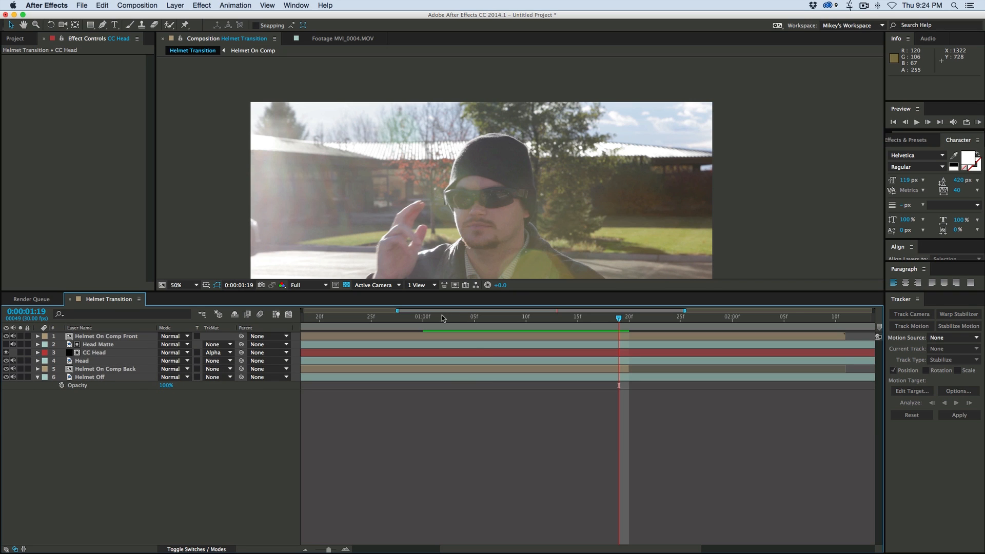
click(456, 317)
key(space)
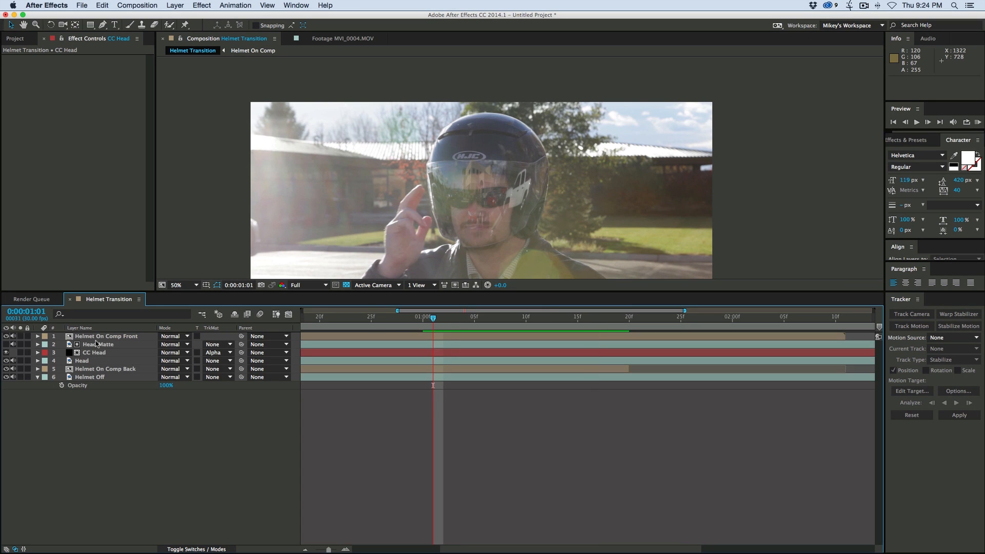
click(116, 337)
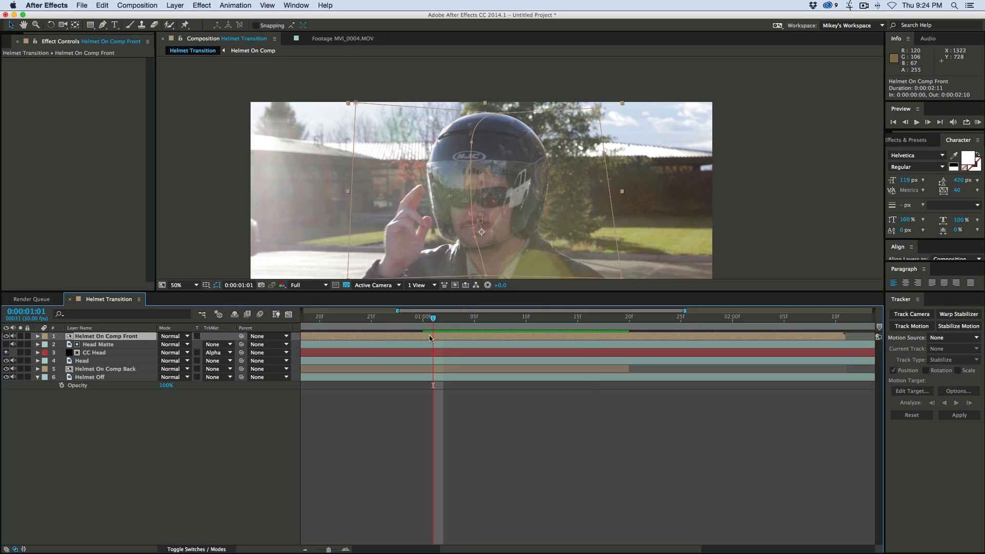
double_click(430, 338)
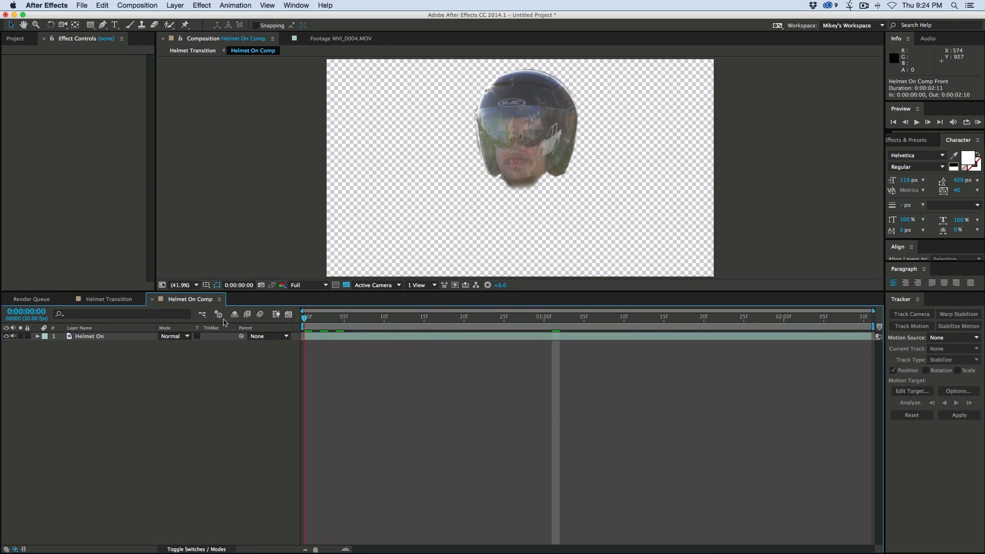
key(space)
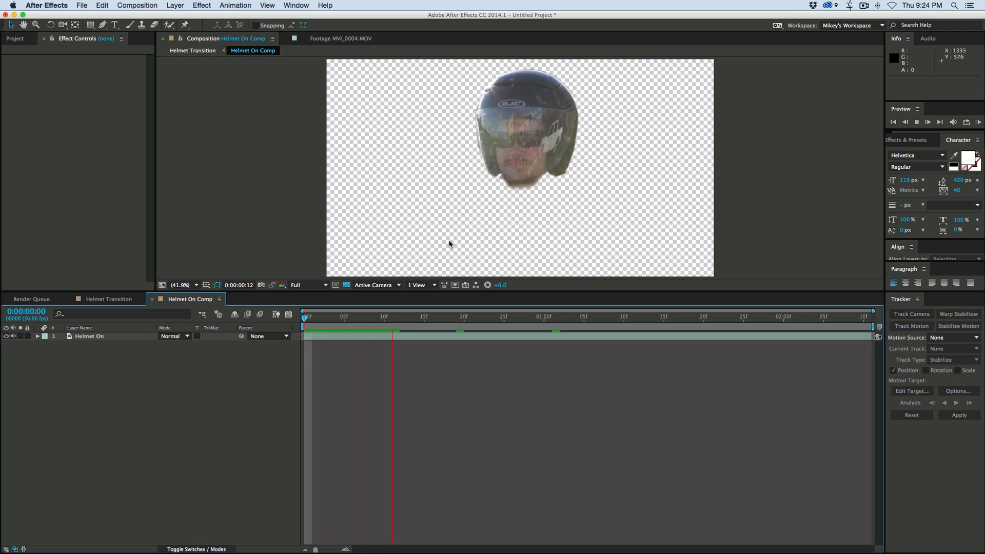
key(space)
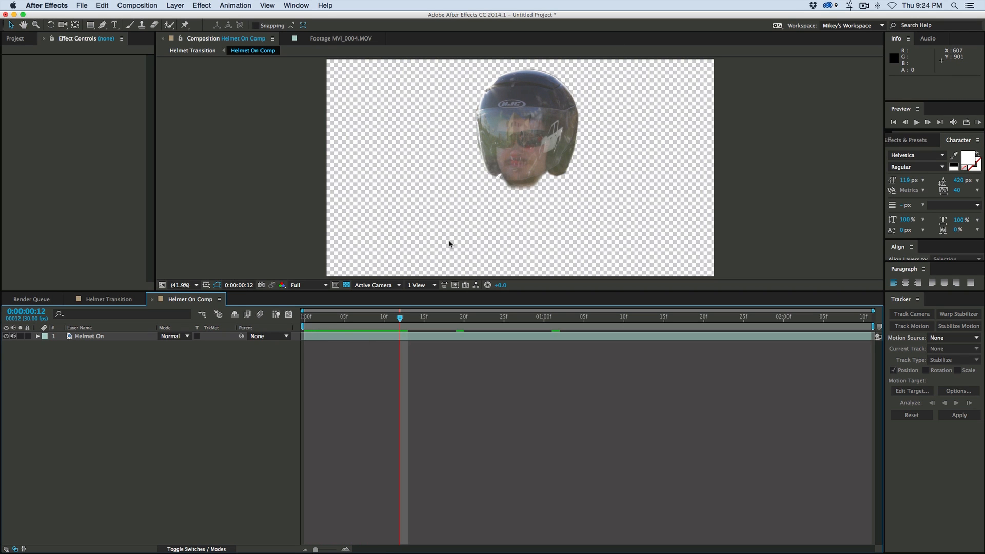
- Open Helmet On Comp at 0:00:01:06 from Helmet Transition and enlarge the view of the helmet
click(108, 299)
drag(421, 326, 485, 322)
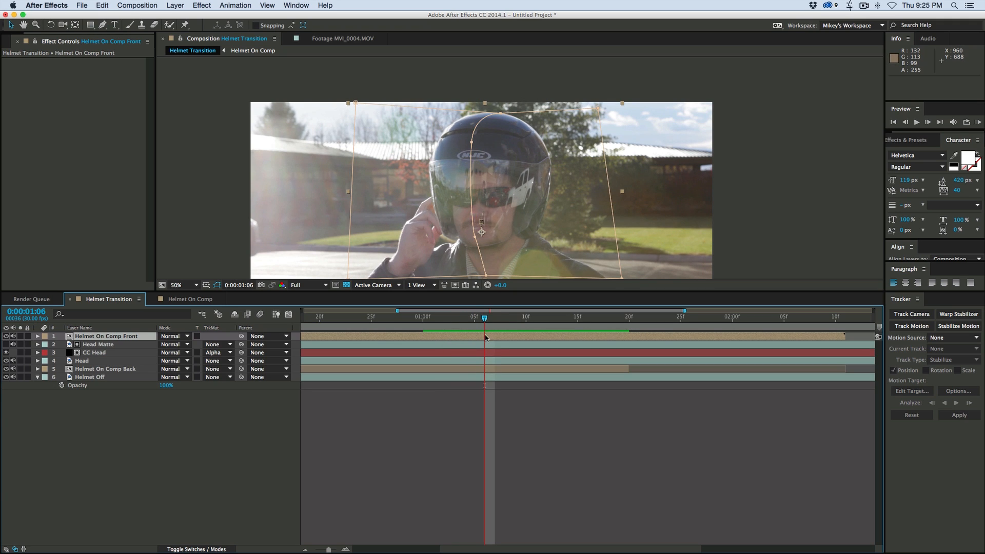
double_click(487, 338)
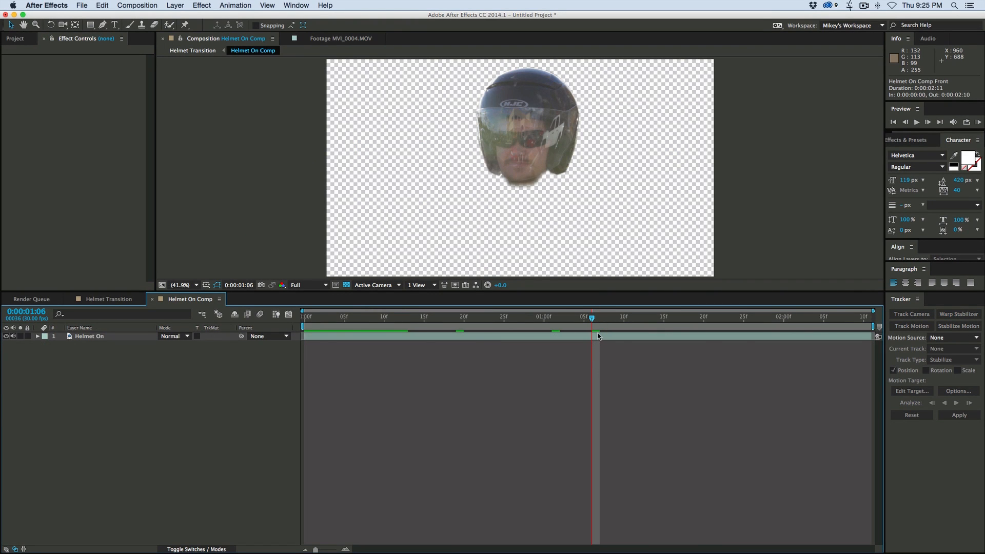
click(598, 337)
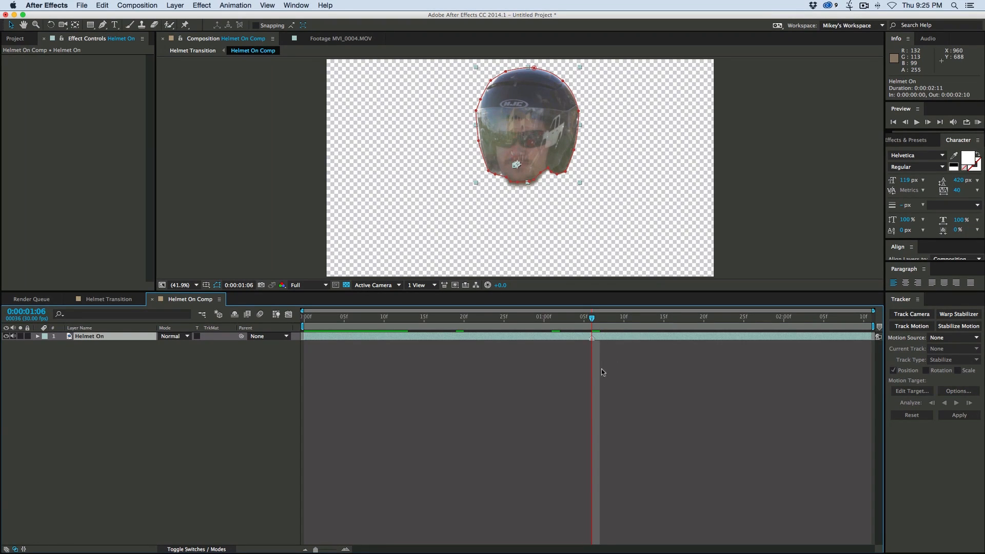
click(618, 356)
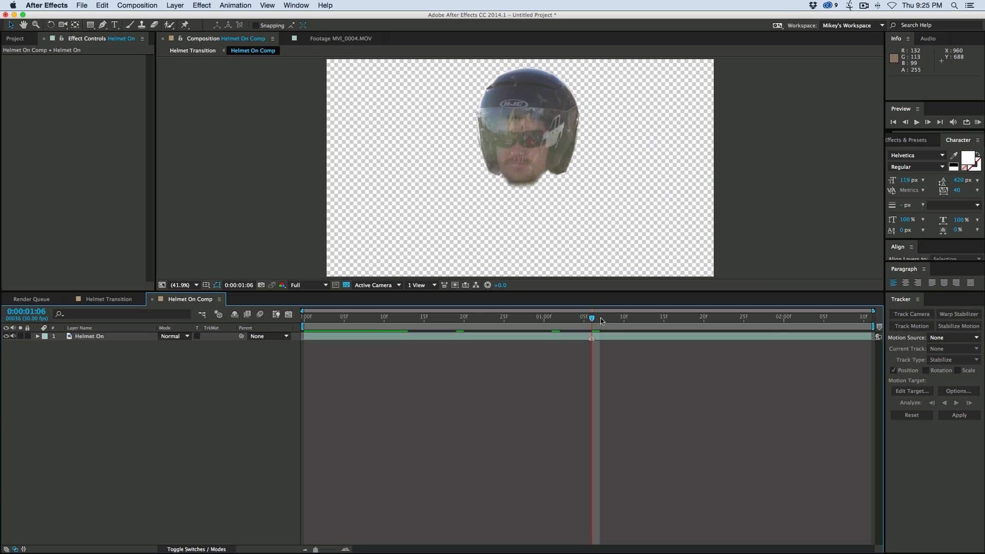
scroll(531, 197, up, 2)
drag(518, 291, 515, 377)
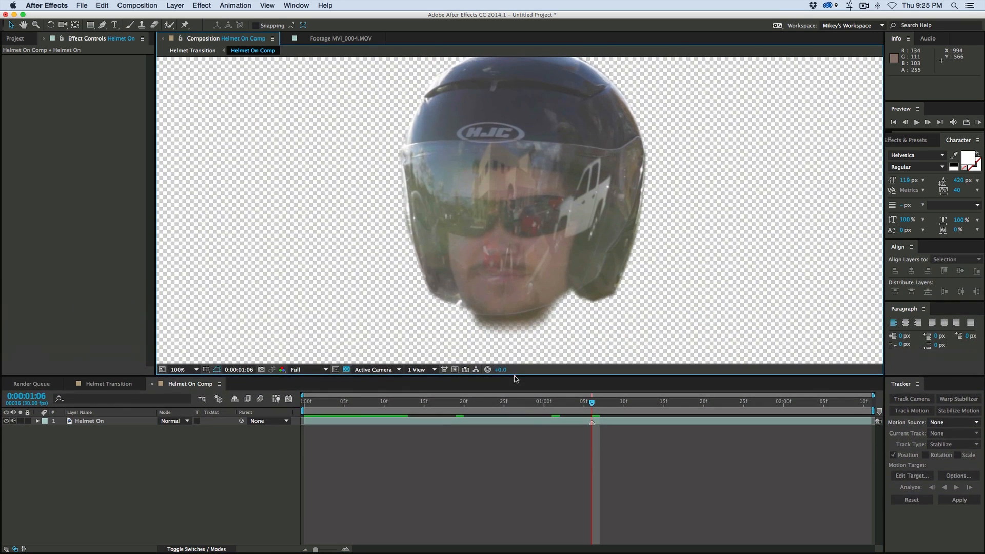
- Add a 1920 × 1080 black solid above the Helmet On layer and apply the Grid effect to it
click(175, 5)
mouse_move(195, 17)
click(349, 27)
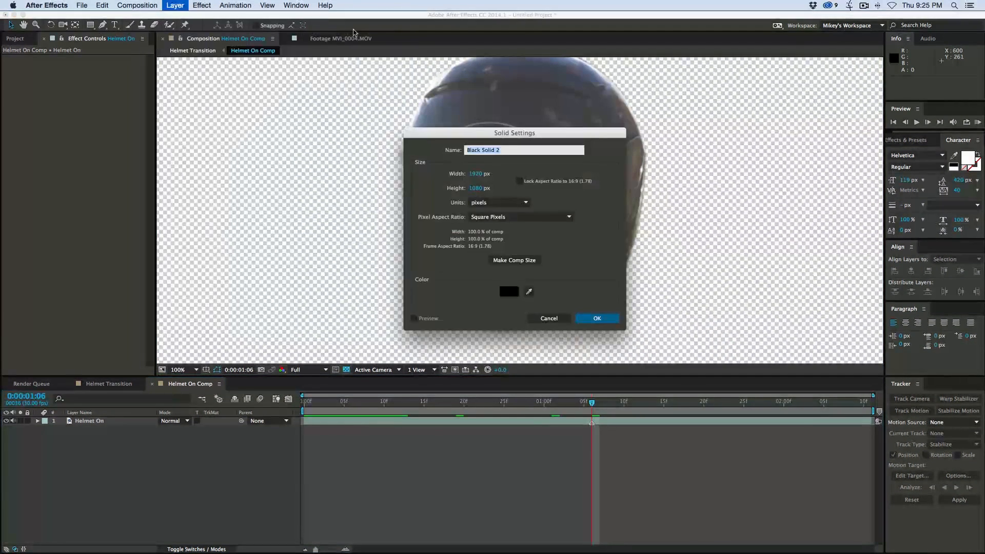
key(Return)
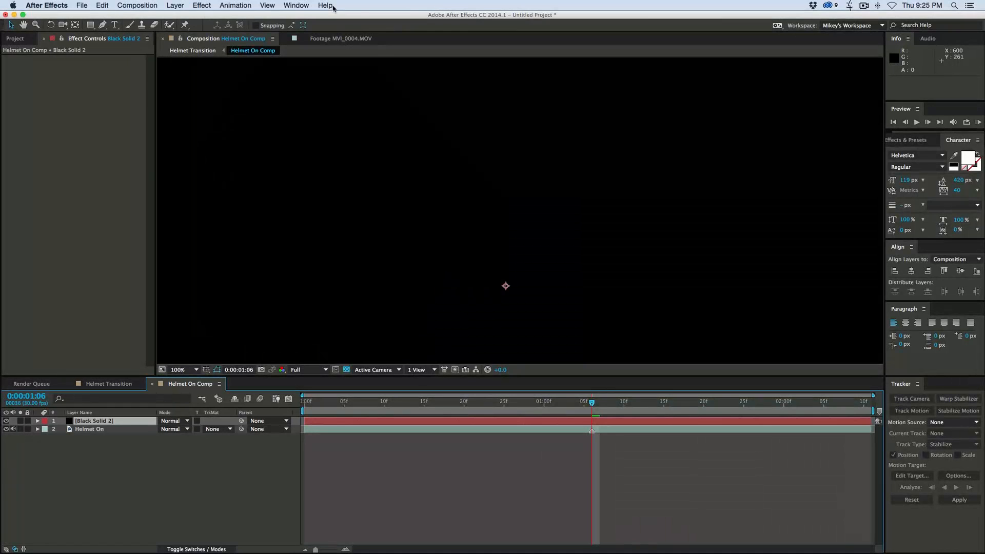
click(201, 5)
mouse_move(223, 236)
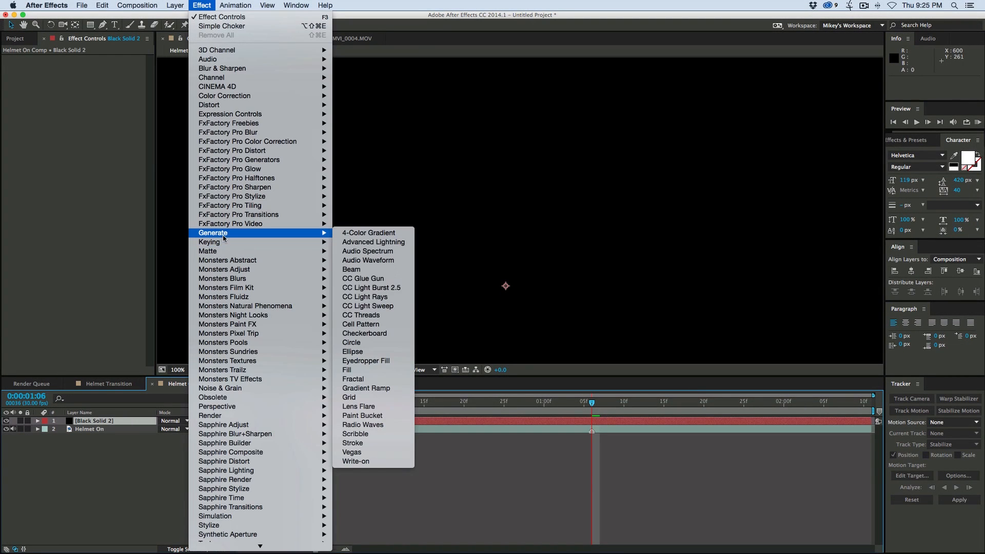
click(349, 397)
- Size the grid by Width Slider, with a border of 3 and a width of 26
click(114, 75)
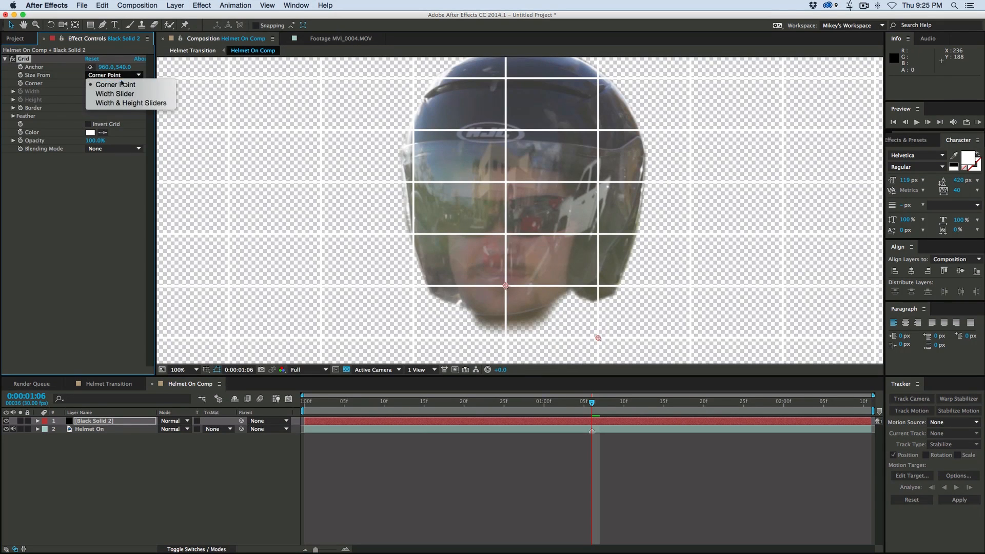
click(126, 94)
click(93, 121)
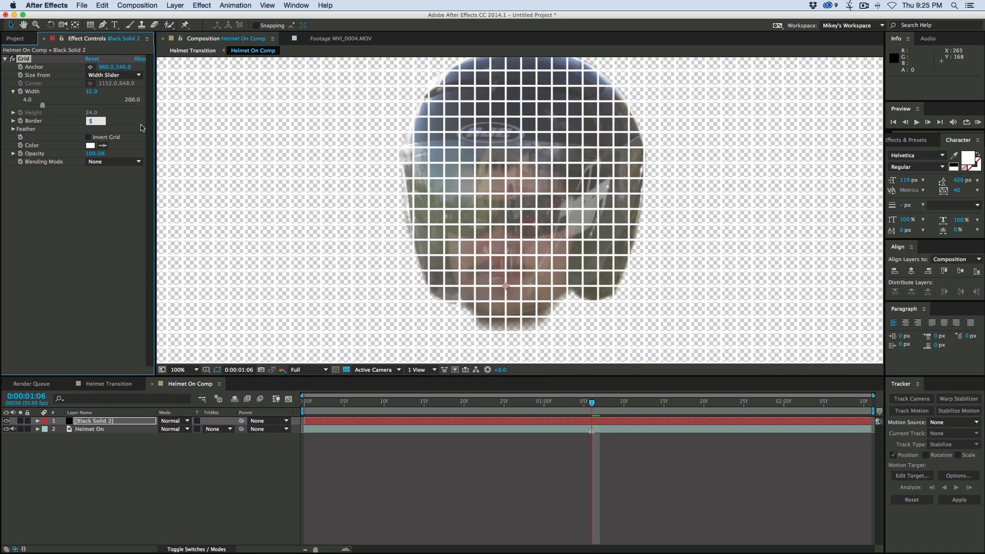
click(115, 194)
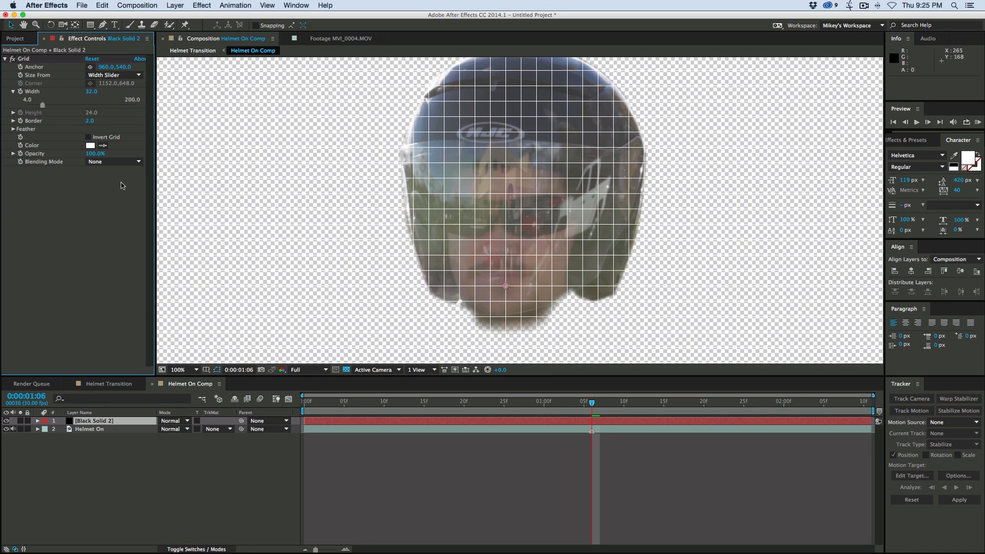
text(3)
key(Return)
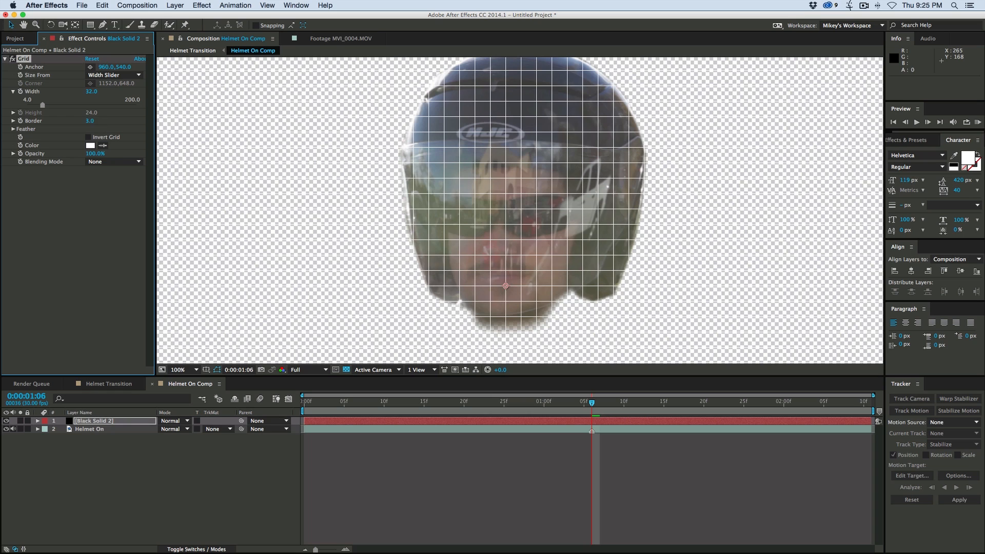
drag(94, 92, 92, 92)
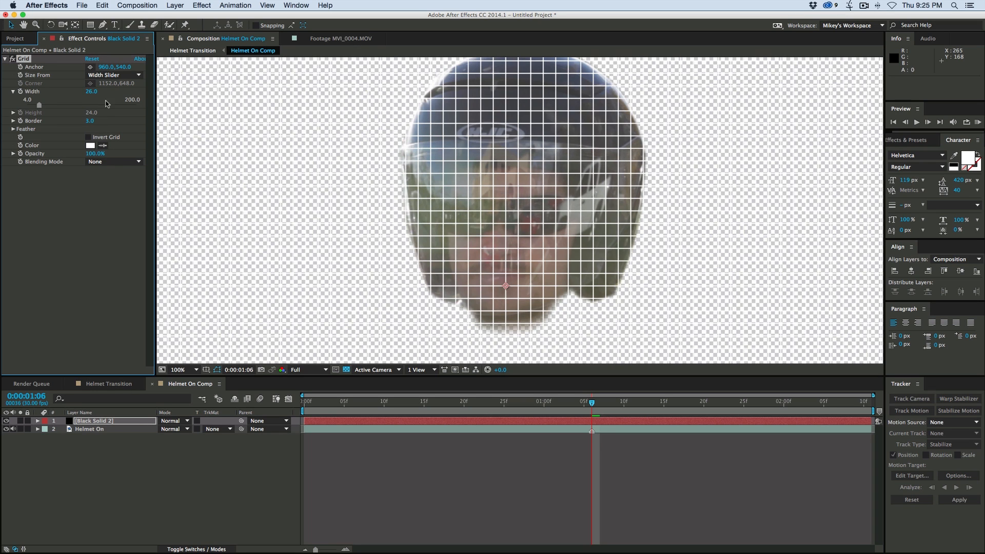
- Color the grid lines bright green and lower the grid opacity to 50%
click(91, 146)
click(271, 311)
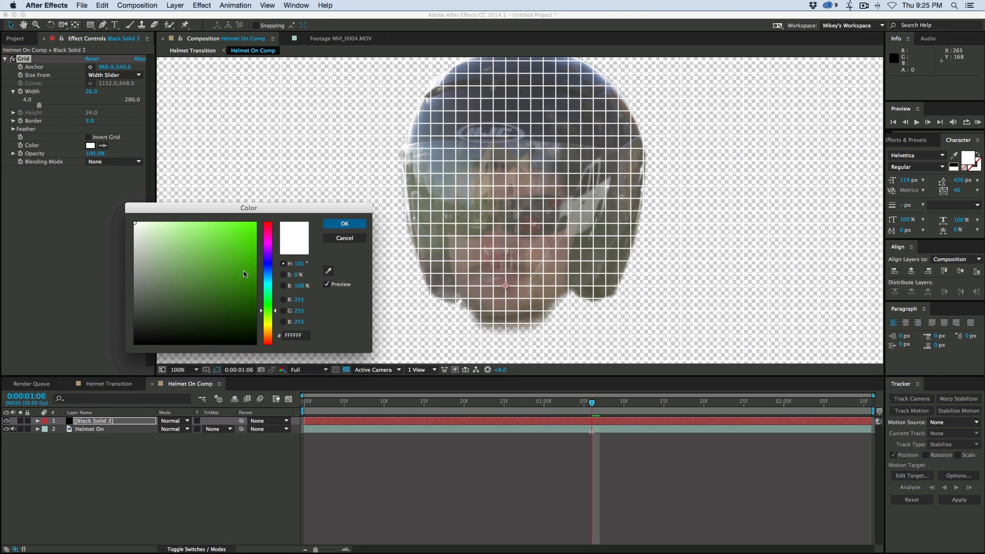
click(256, 226)
click(357, 227)
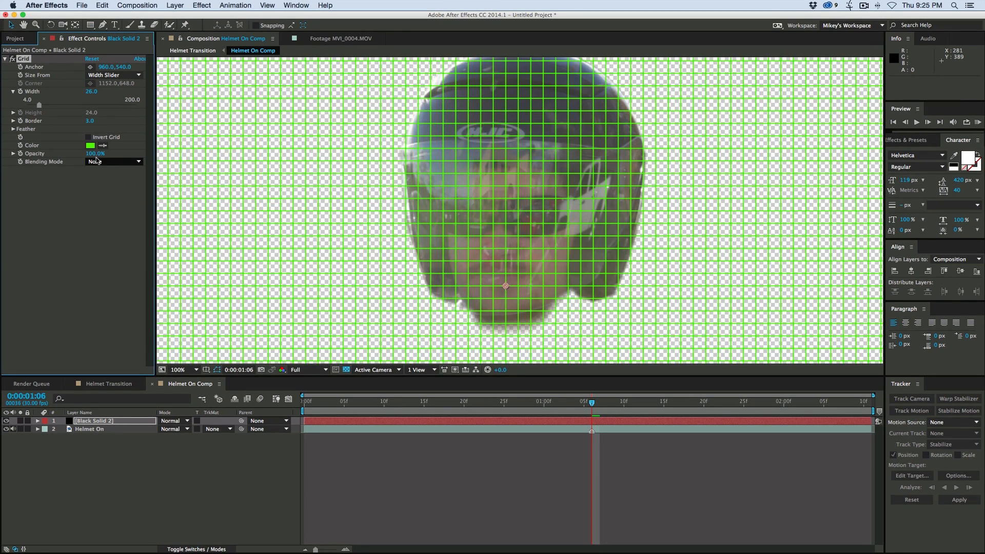
mouse_move(94, 153)
mouse_down()
mouse_move(66, 154)
mouse_move(75, 153)
mouse_up()
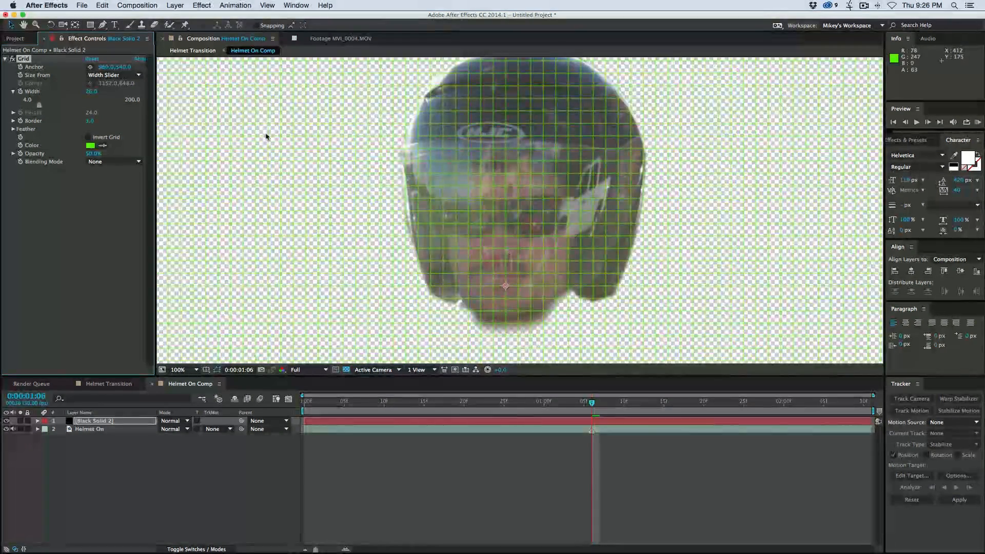
- Apply Bulge to the grid solid, centered at 966, 328, with radii of 452 and 412 and a bulge height of 1.5
scroll(414, 195, down, 2)
drag(462, 207, 440, 192)
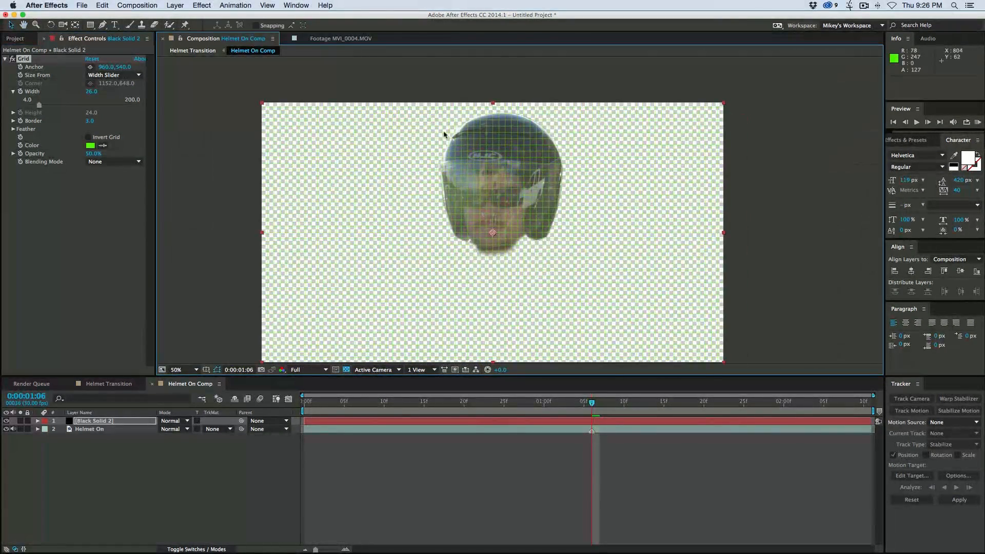
click(204, 5)
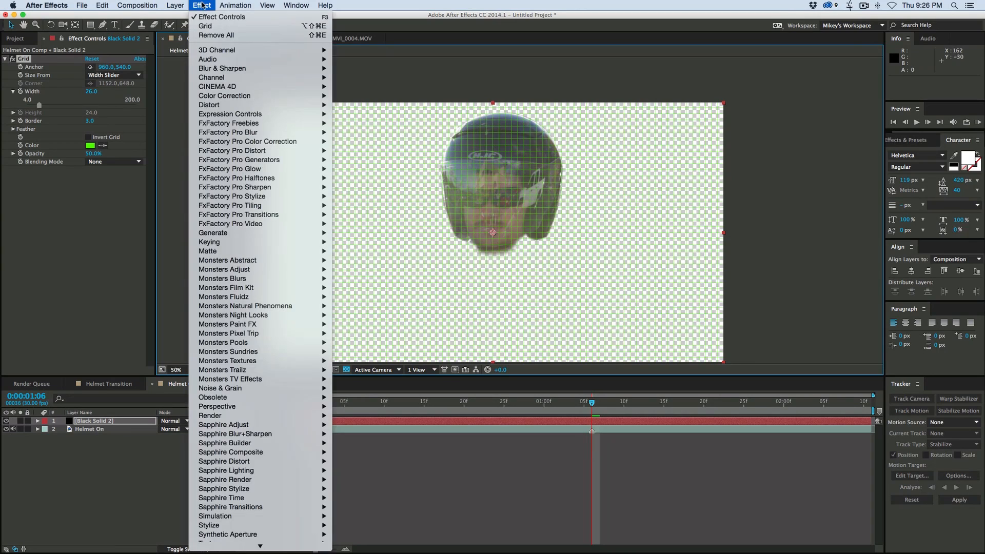
mouse_move(229, 108)
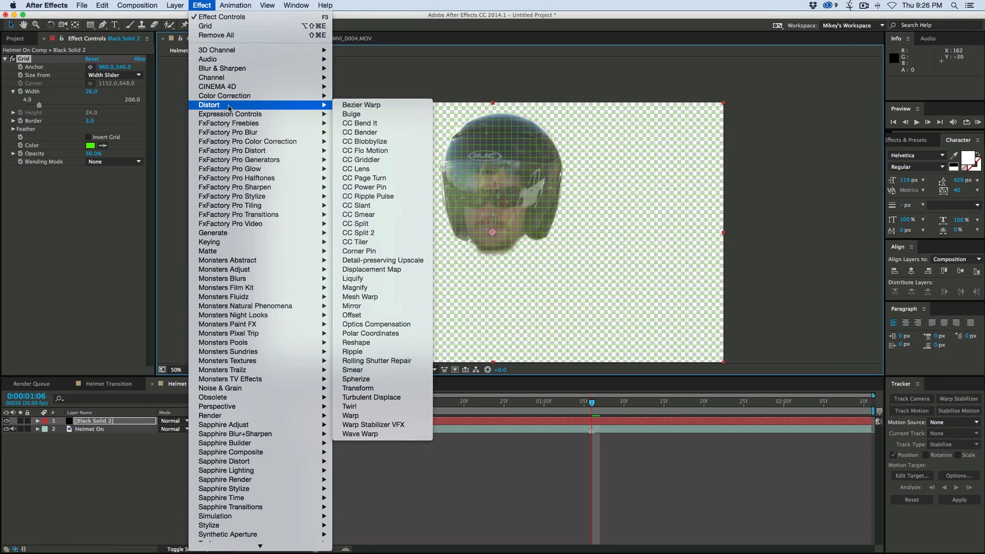
click(347, 114)
drag(492, 219, 550, 239)
drag(490, 171, 503, 185)
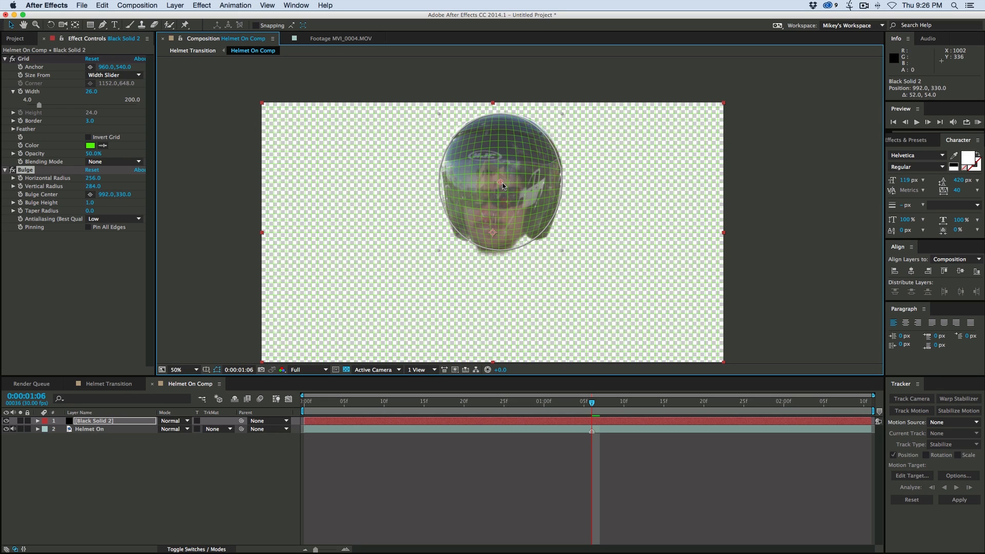
drag(439, 251, 432, 256)
drag(90, 203, 119, 204)
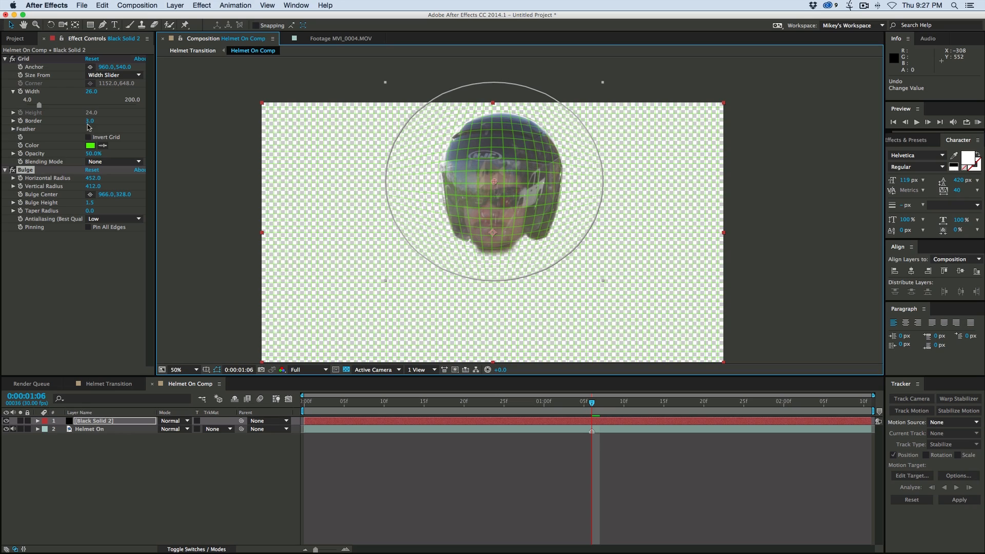
- Reduce the grid width to 17 and check the gridded helmet in the Helmet Transition composition
drag(93, 95, 90, 94)
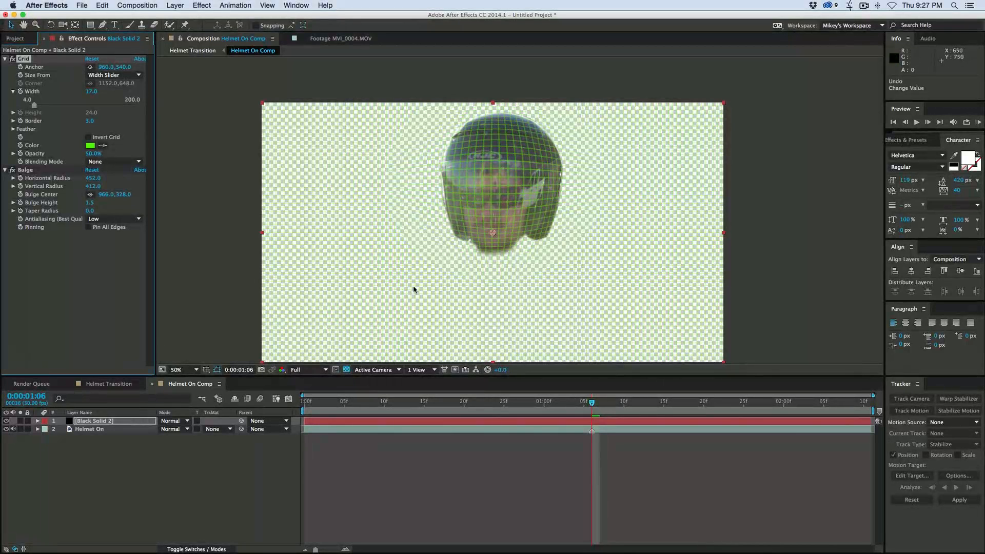
click(113, 388)
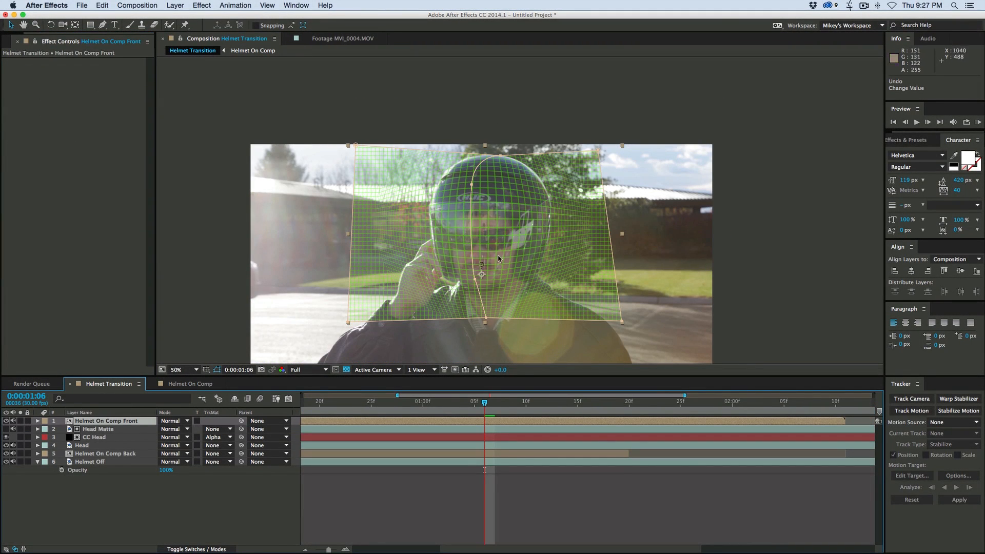
click(203, 385)
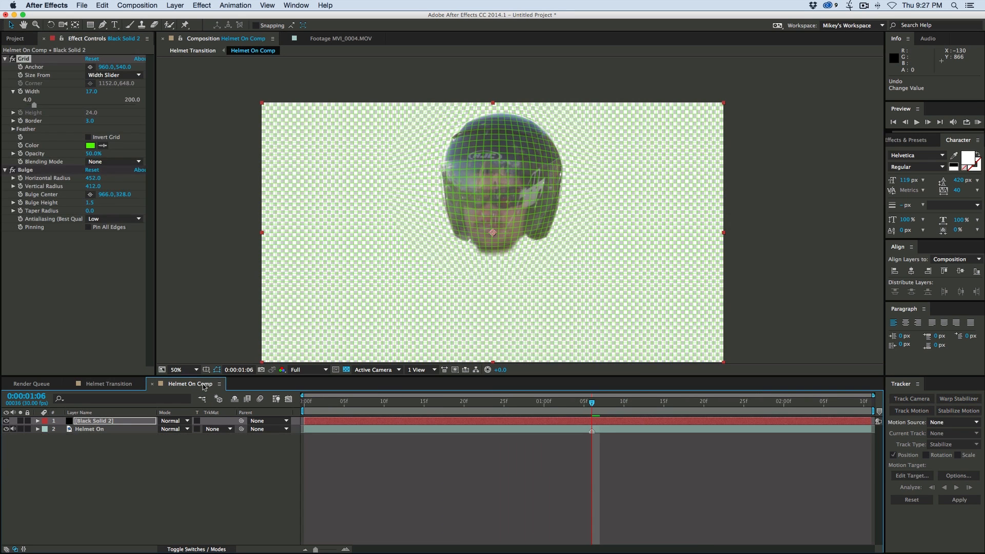
- Duplicate the Helmet On layer, name the copy Matte, and place it above the grid solid
click(173, 465)
click(105, 429)
key(super+d)
key(Return)
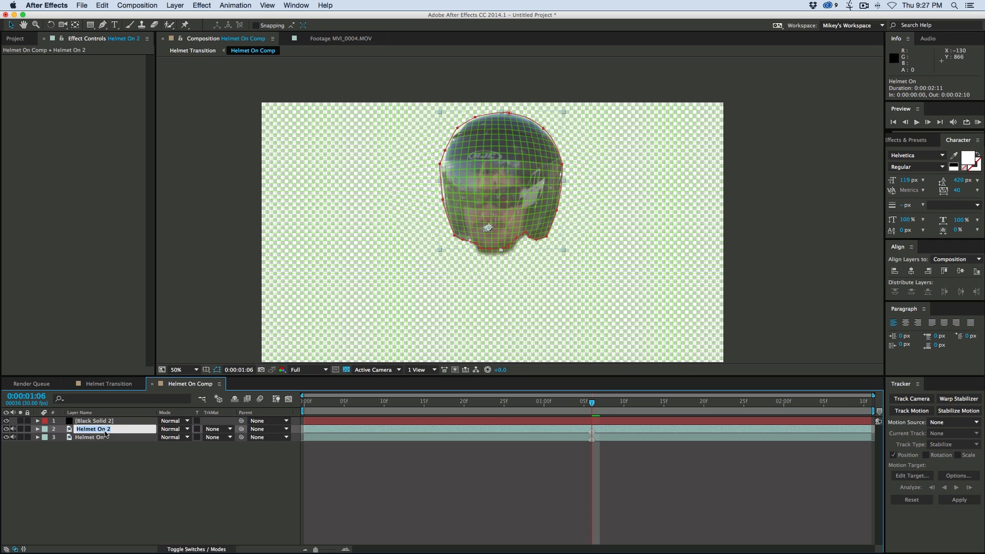
text(Matte)
click(100, 459)
drag(97, 430, 99, 417)
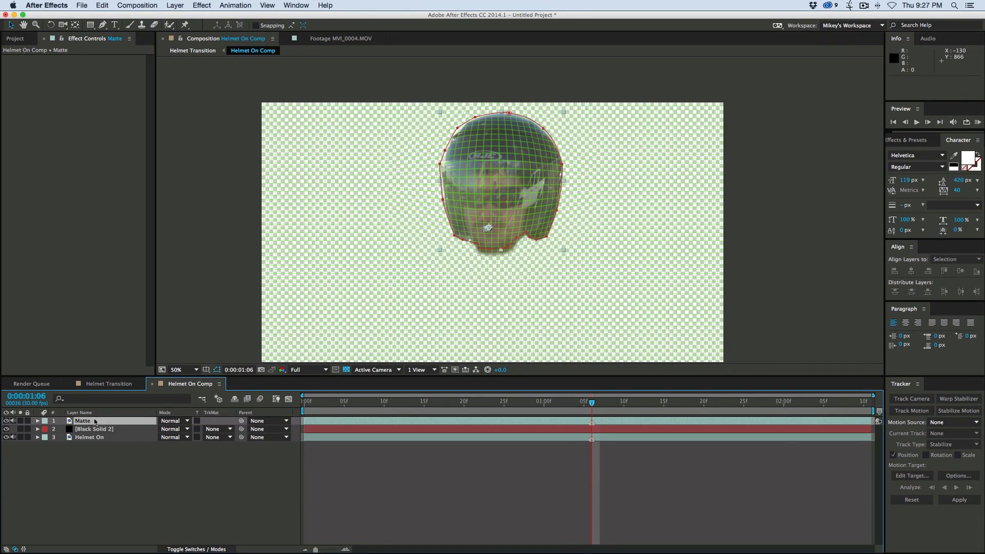
- Give the grid solid an Alpha Matte track matte from the Matte layer and check the Helmet Transition composition
click(107, 430)
click(218, 429)
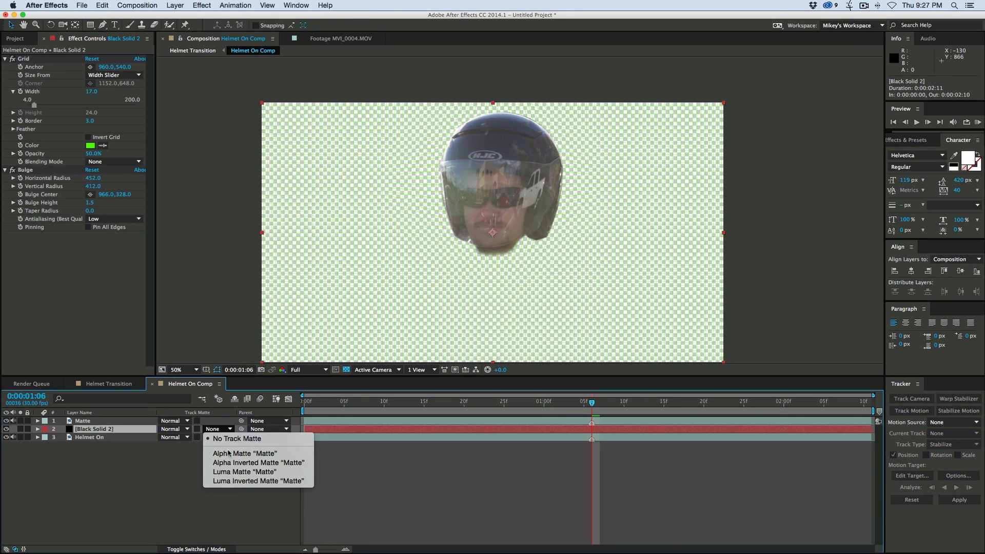
click(230, 454)
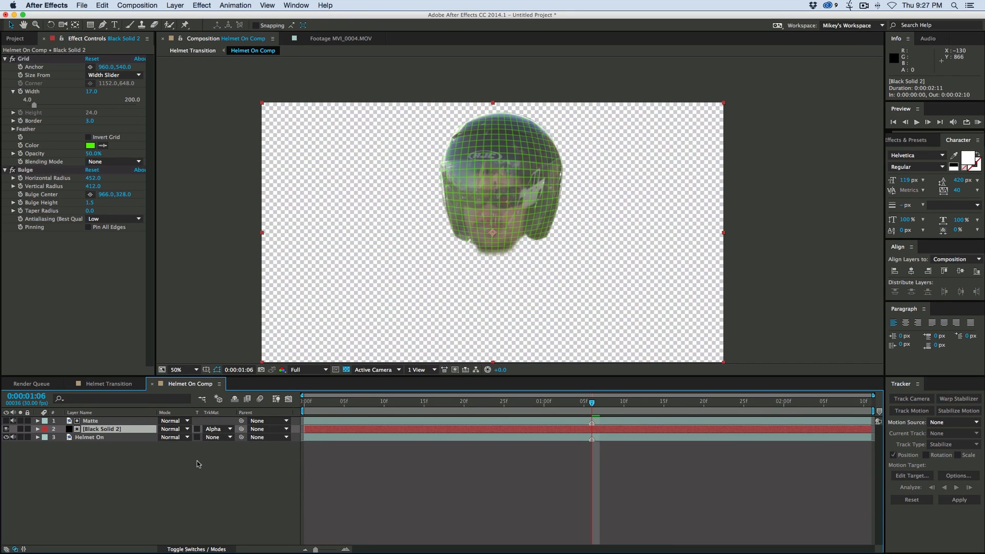
click(108, 384)
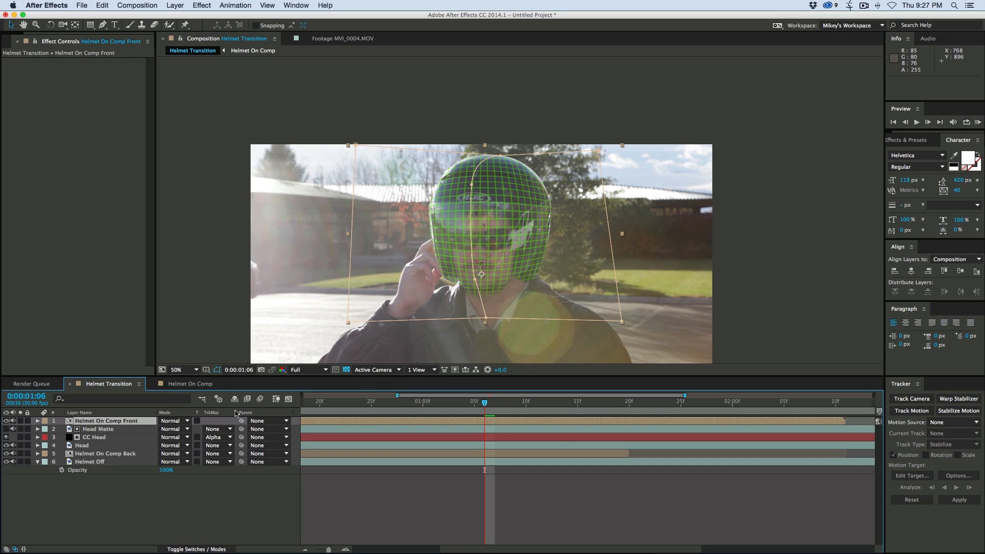
- Keyframe the grid solid's opacity in Helmet On Comp from 0% at 0:00:01:06, placing the following keyframe at about 0:00:01:10, and preview the fade
click(191, 383)
click(92, 429)
key(t)
click(61, 437)
drag(164, 438, 85, 434)
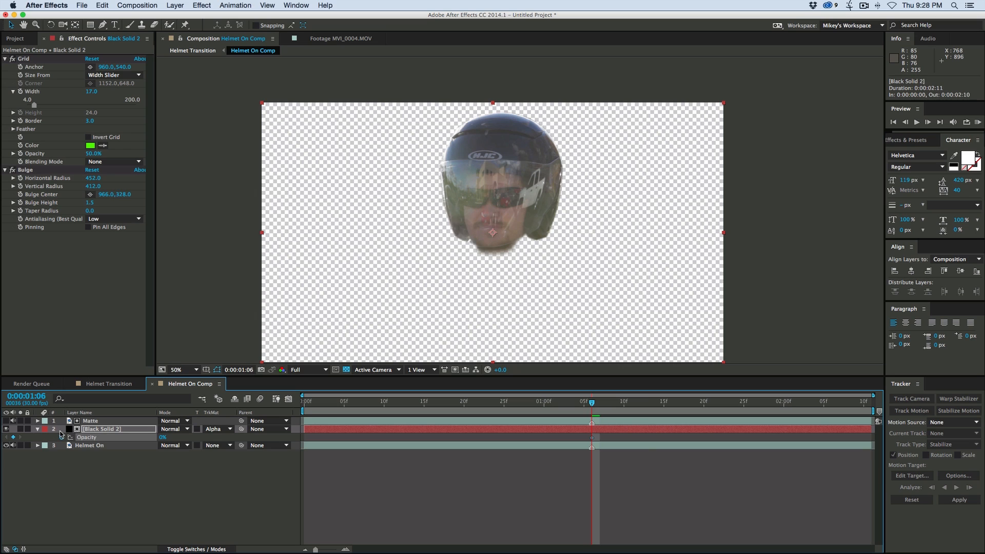
drag(591, 403, 600, 404)
drag(651, 438, 615, 437)
drag(605, 404, 564, 412)
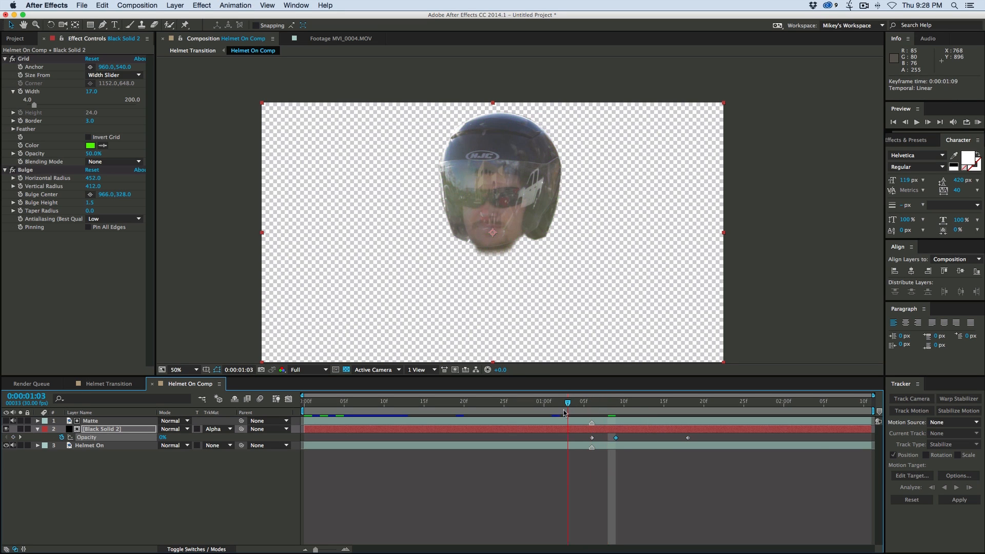
click(587, 472)
key(space)
key(space)
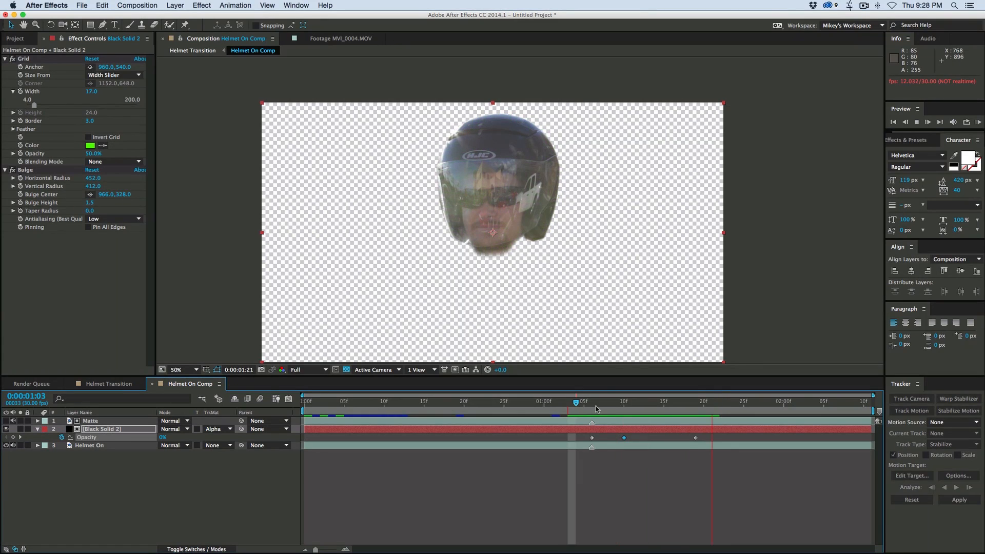
- Preview the grid fading in during the helmet split in the Helmet Transition composition
click(92, 384)
drag(582, 404, 433, 404)
key(space)
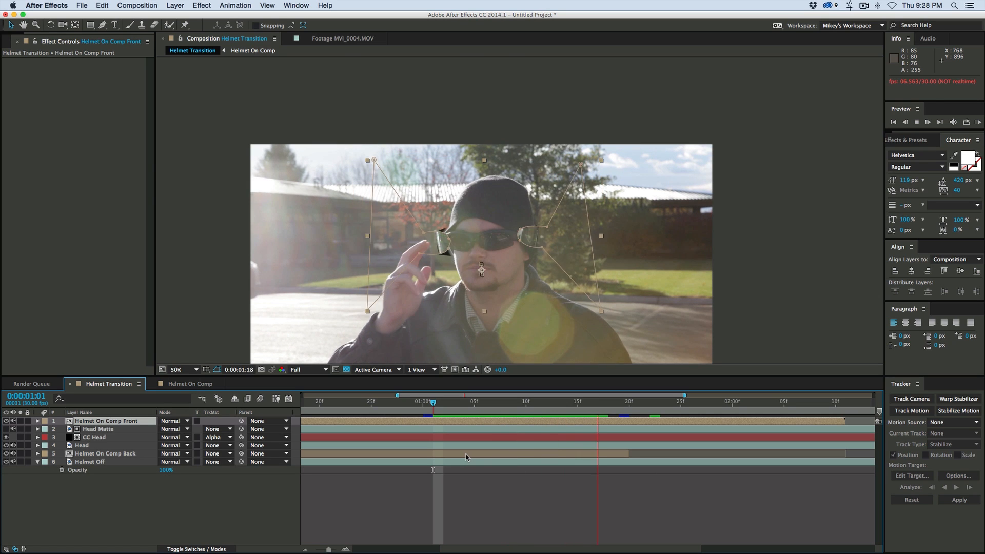
click(443, 404)
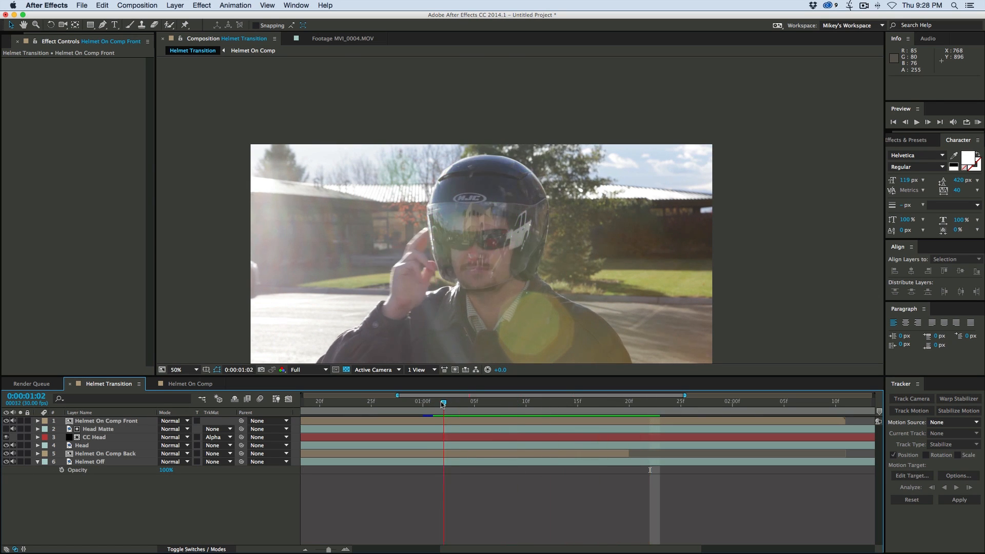
key(space)
key(space)
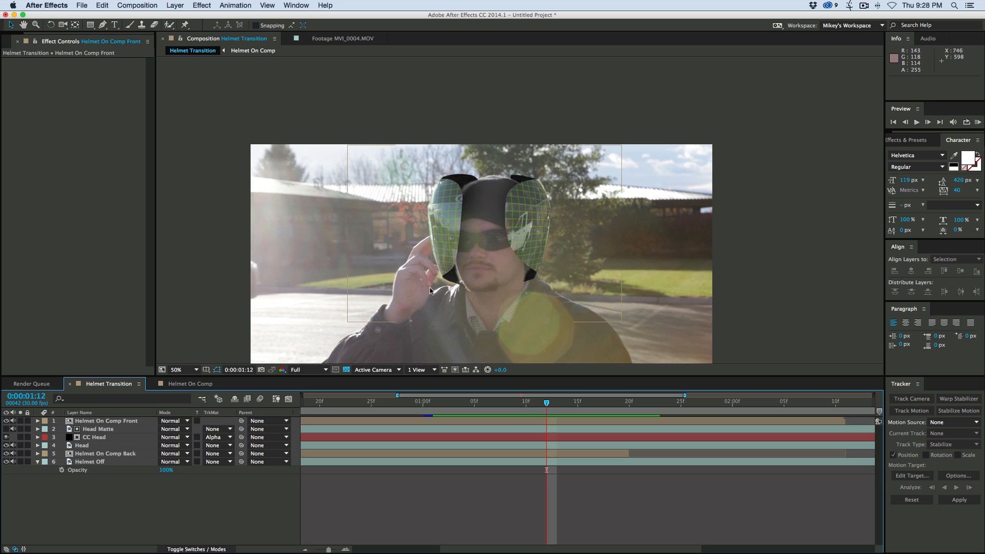
- Duplicate the Helmet On Comp Front layer, place the copy directly beneath the original, and name it Front Glow
click(484, 403)
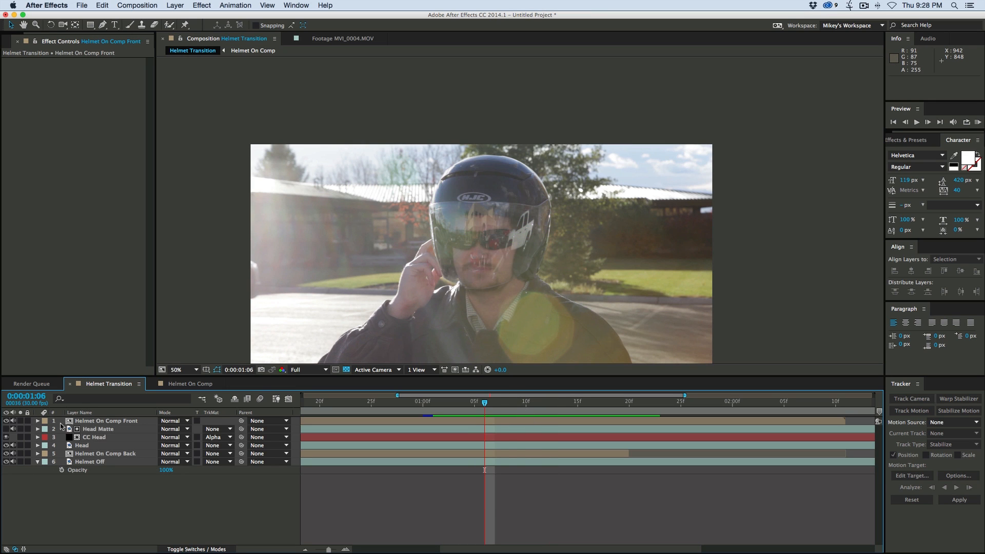
click(37, 421)
click(37, 420)
click(130, 420)
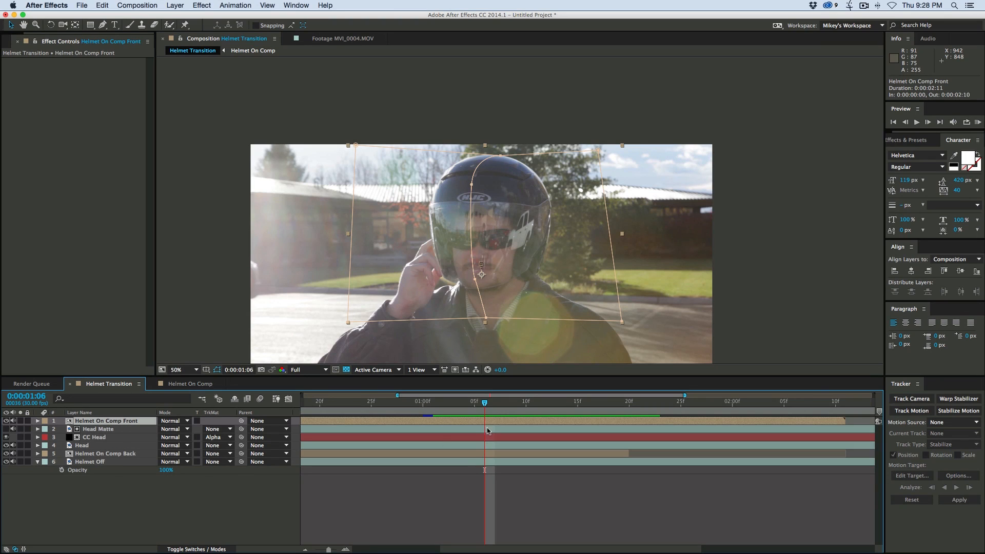
key(super+d)
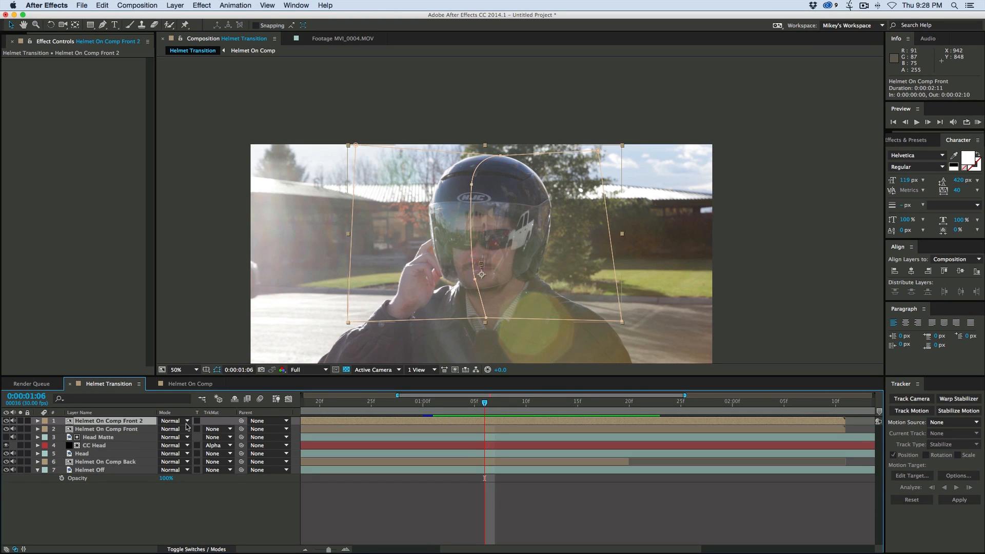
click(131, 429)
drag(132, 423, 134, 436)
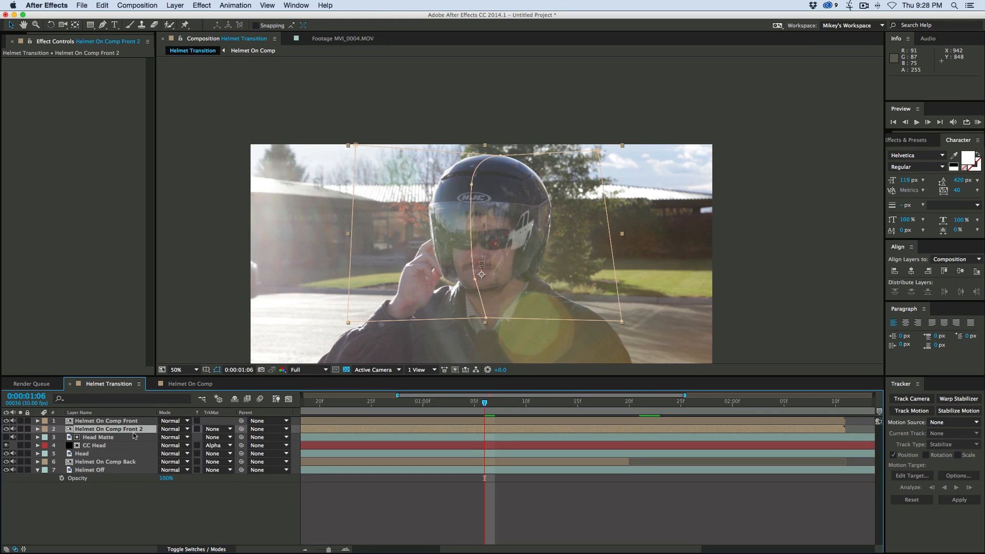
key(Return)
text(Fro)
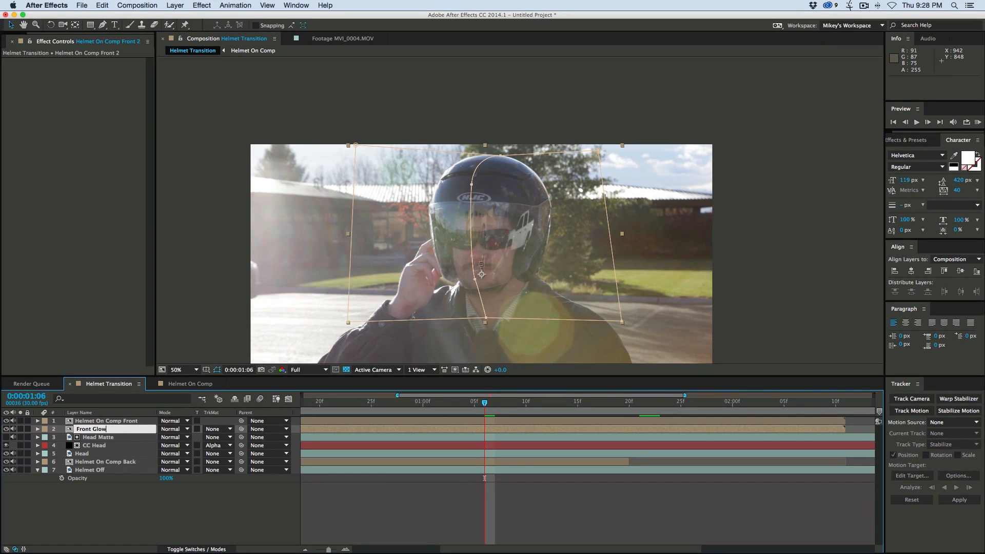
text(nt Glow)
key(Return)
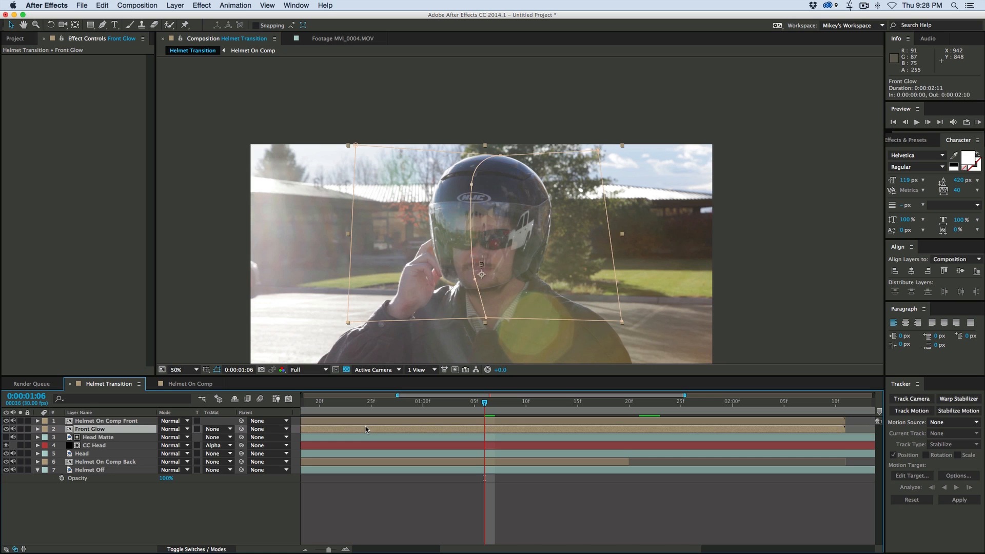
- Apply Curves to the Front Glow layer and raise the green channel's midtones
click(203, 6)
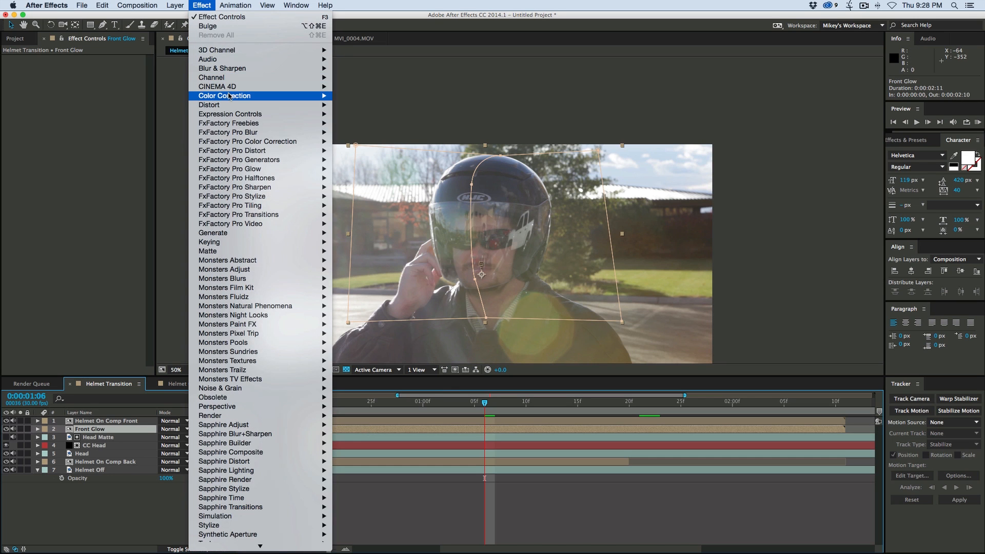
mouse_move(229, 97)
click(357, 261)
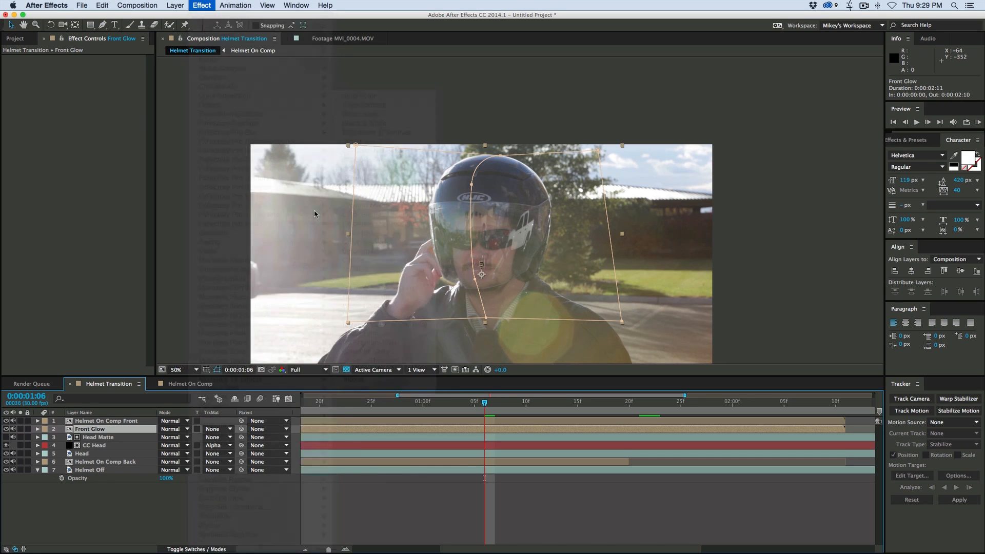
click(113, 67)
click(105, 94)
drag(77, 161, 67, 135)
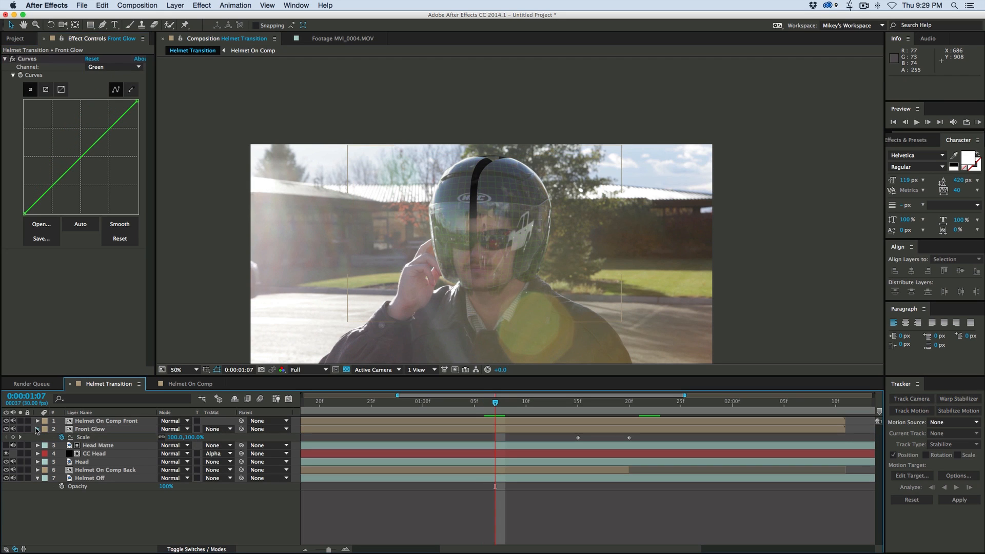
- Set the mask expansion of Front Glow's Right and Left masks to 10 pixels
click(37, 429)
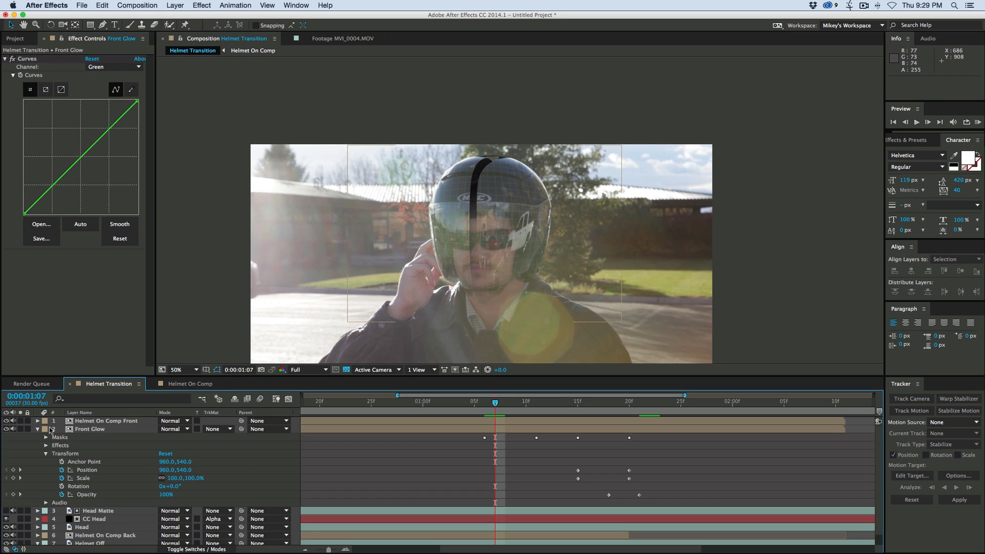
click(46, 438)
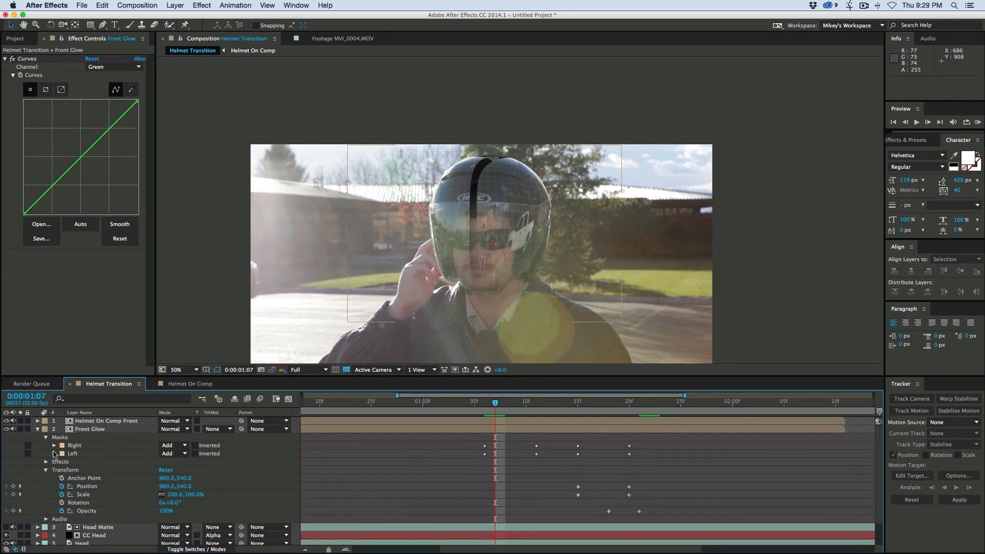
click(54, 446)
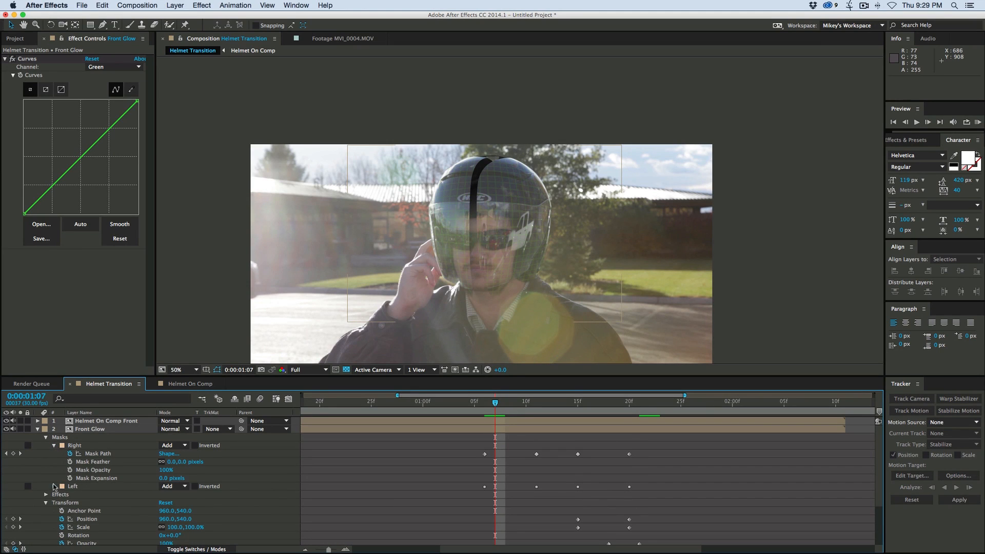
click(54, 486)
drag(164, 480, 170, 478)
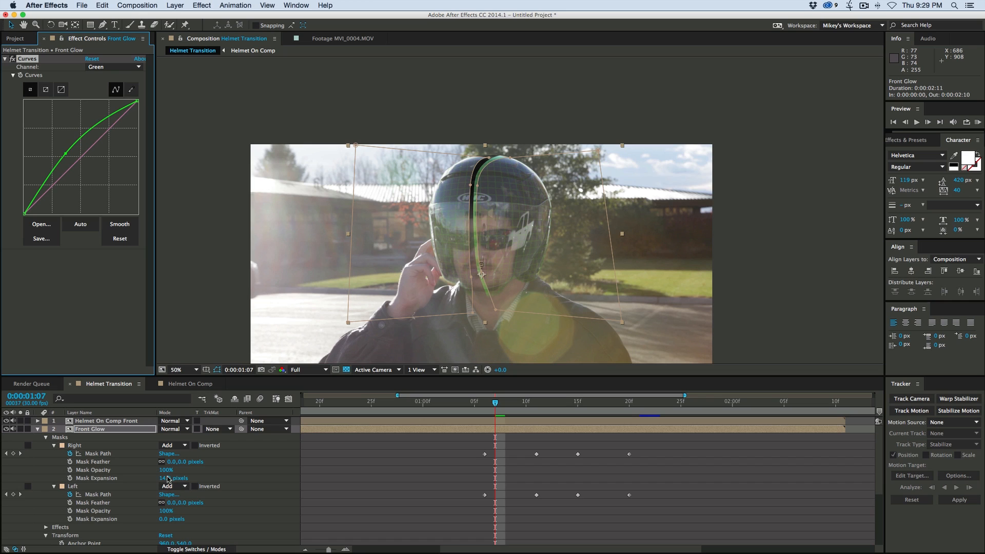
drag(166, 477, 167, 479)
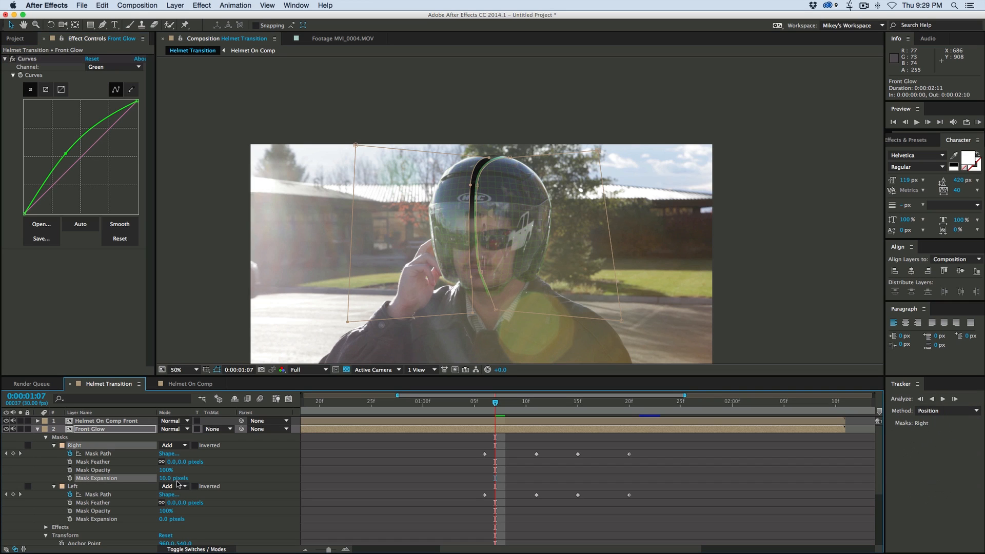
drag(165, 521, 171, 521)
key(Page_Up)
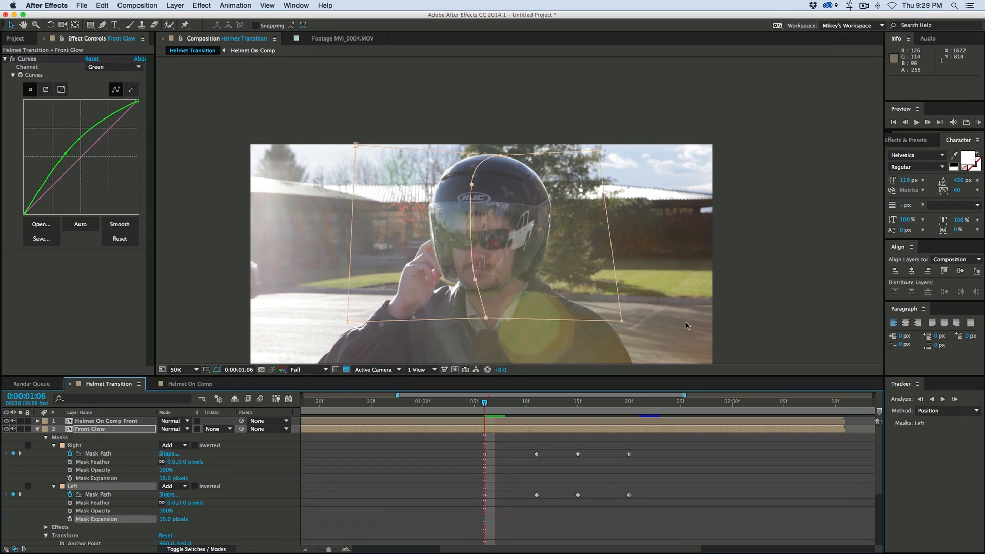
- Compare the frames around the helmet split, trim Front Glow to start at 0:00:01:07, and preview the transition
click(471, 446)
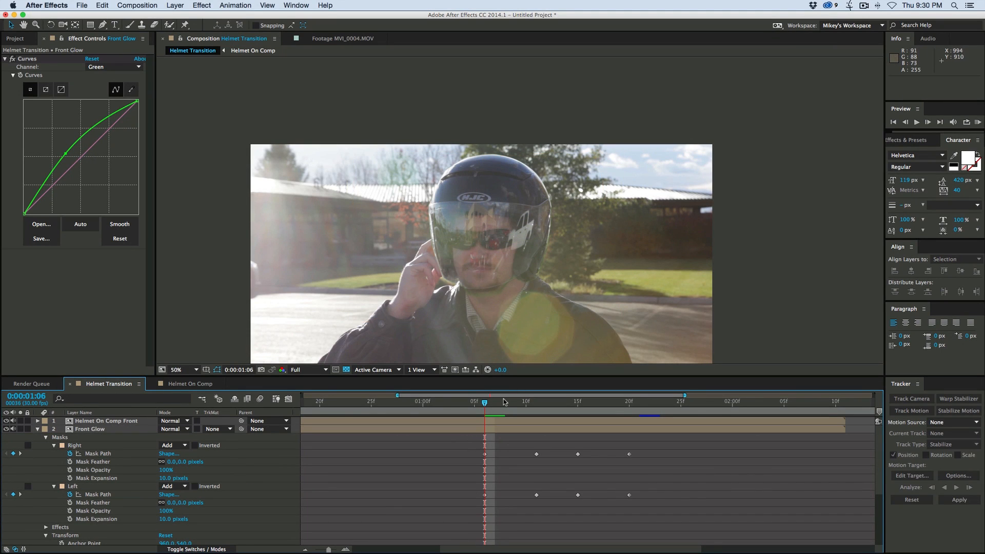
key(Page_Down)
key(Page_Up)
key(Page_Down)
key(Page_Up)
key(Page_Down)
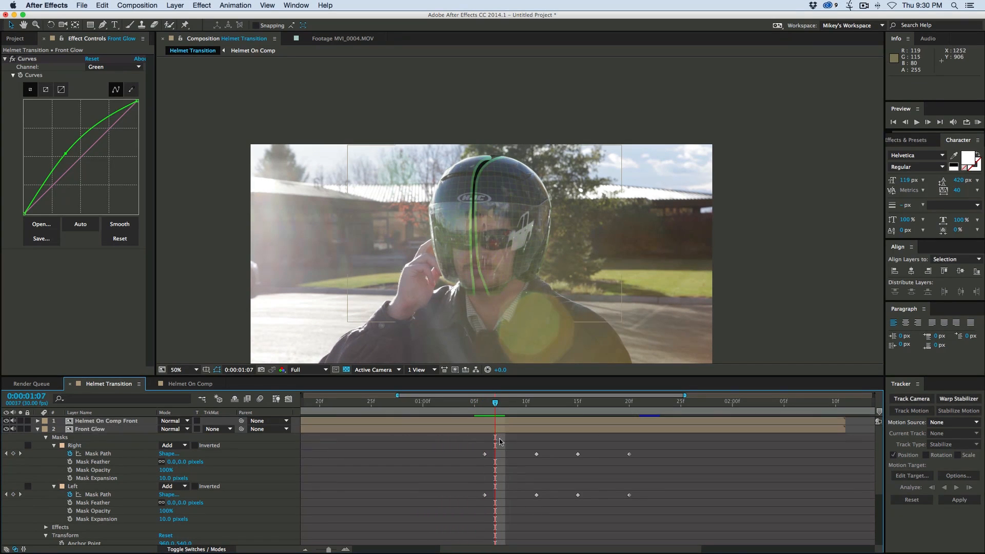
click(503, 429)
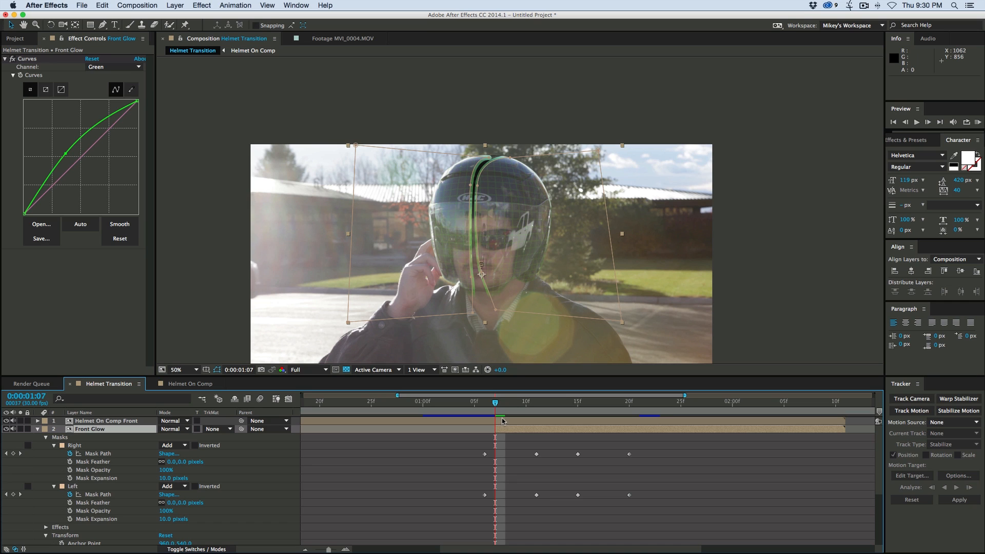
drag(495, 406, 466, 403)
key(space)
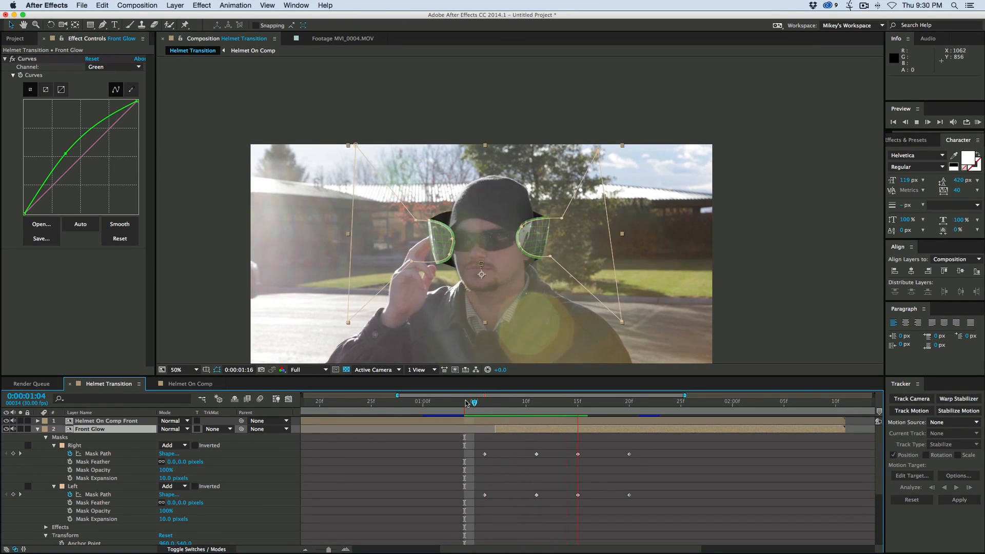
key(space)
click(527, 495)
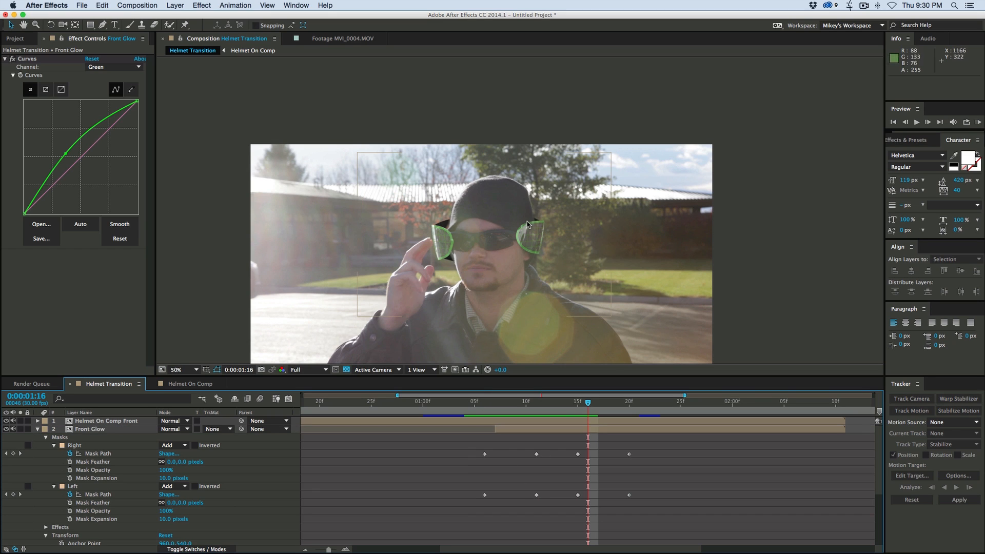
- Apply Fast Blur to the Front Glow layer with a blurriness of 10 and preview the transition
click(549, 430)
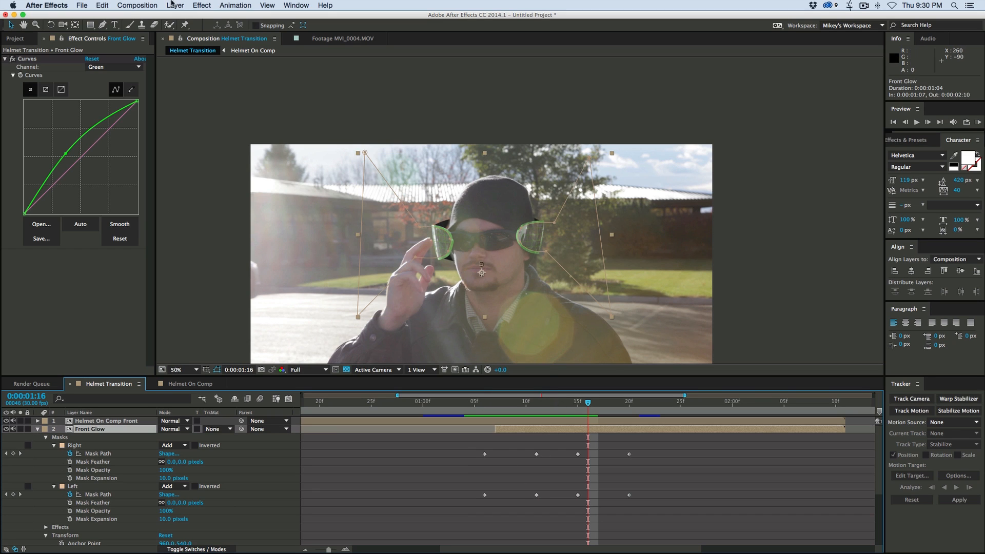
click(197, 7)
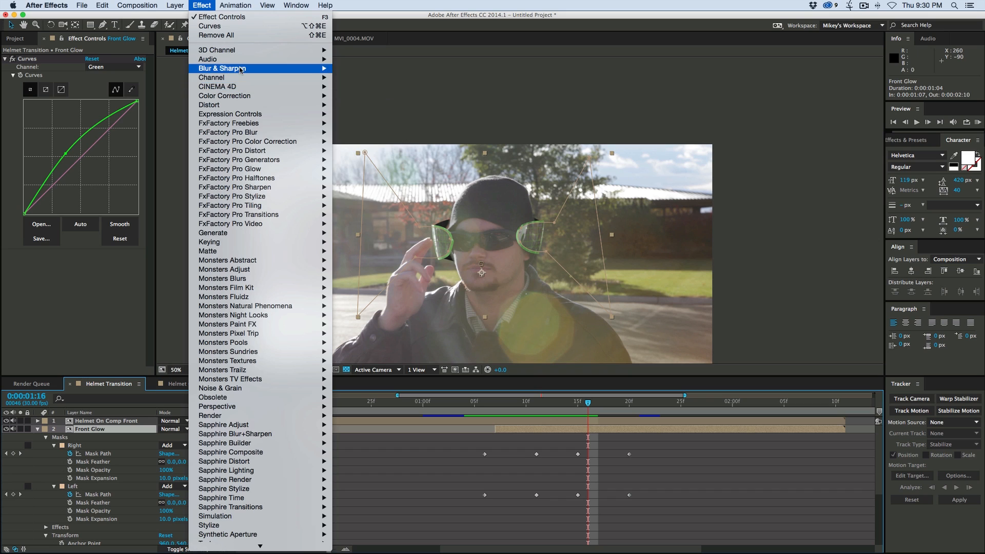
mouse_move(264, 71)
click(367, 160)
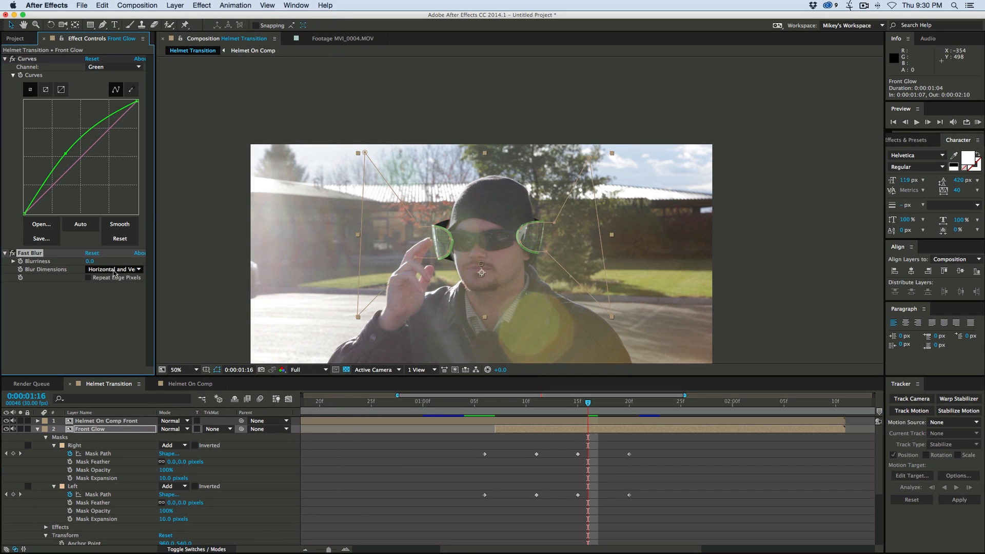
drag(95, 262, 99, 262)
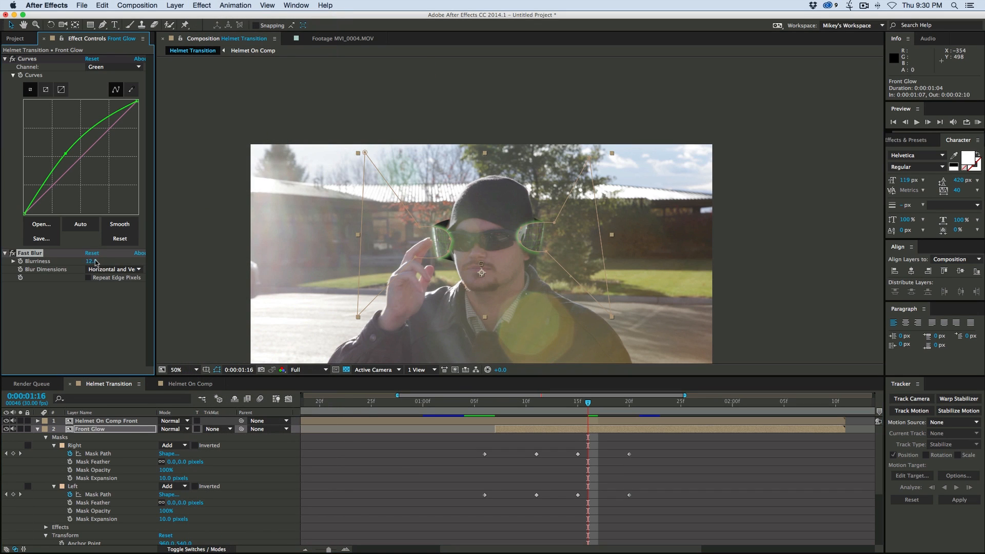
drag(590, 407, 475, 402)
key(space)
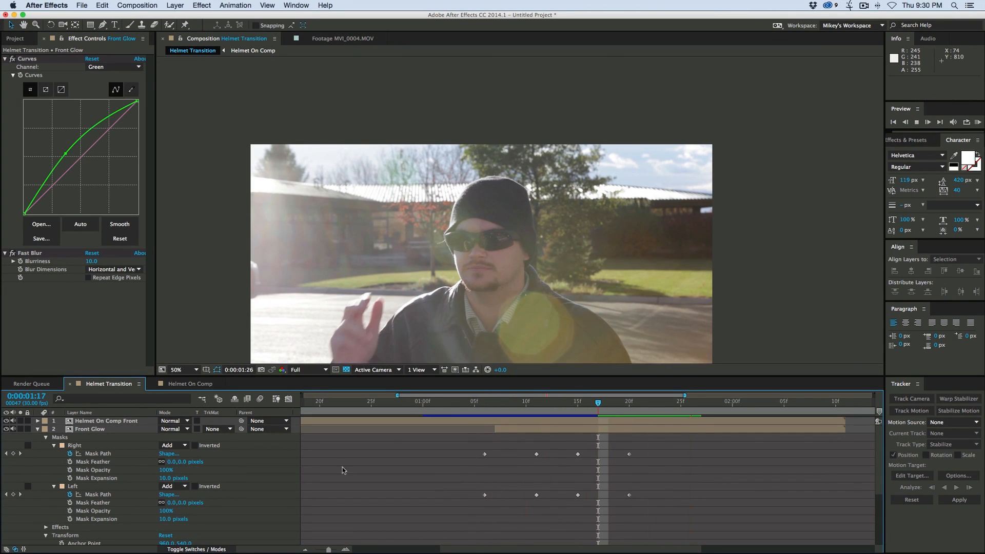
- Create a new adjustment layer named Cc above the other layers in the Helmet Transition composition
key(space)
click(35, 430)
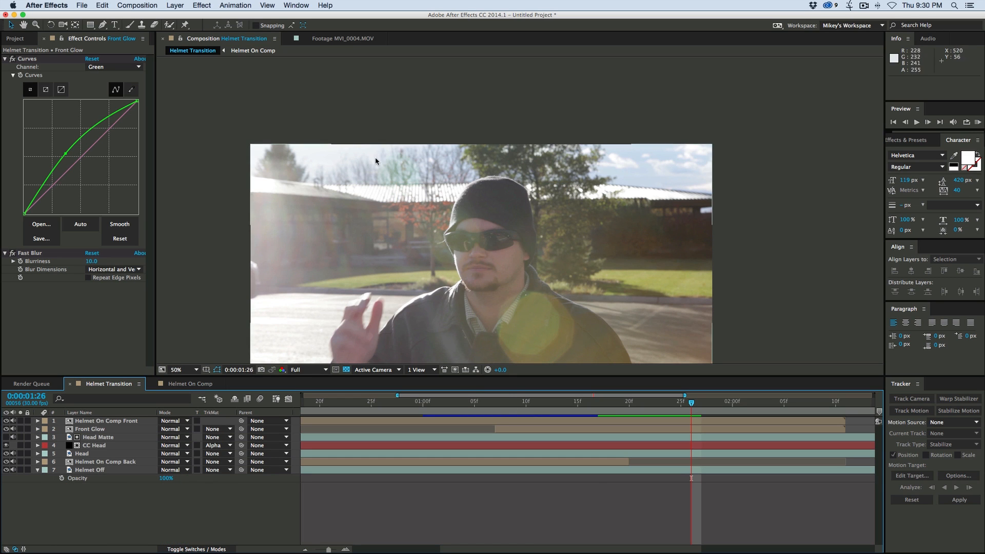
click(175, 5)
mouse_move(186, 17)
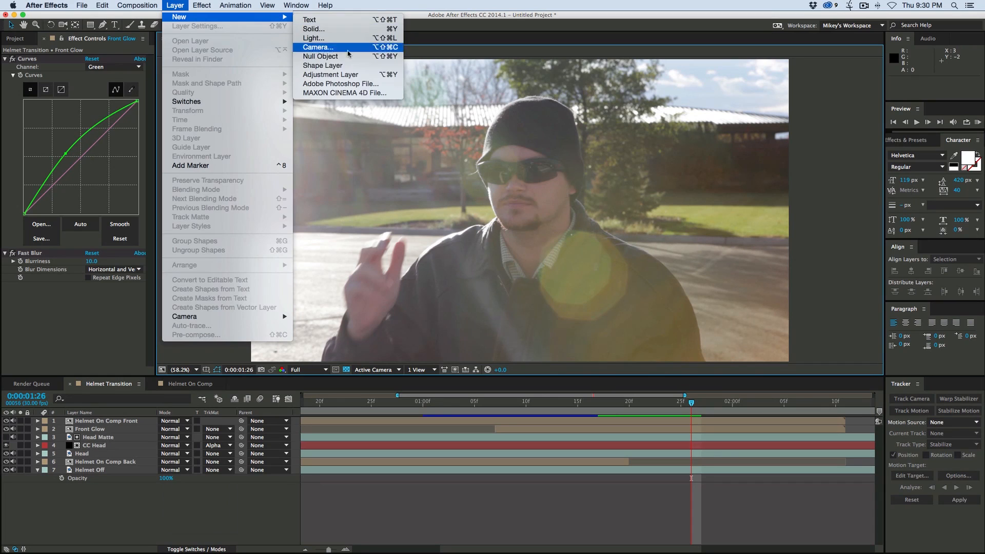
click(328, 74)
key(Return)
text(C)
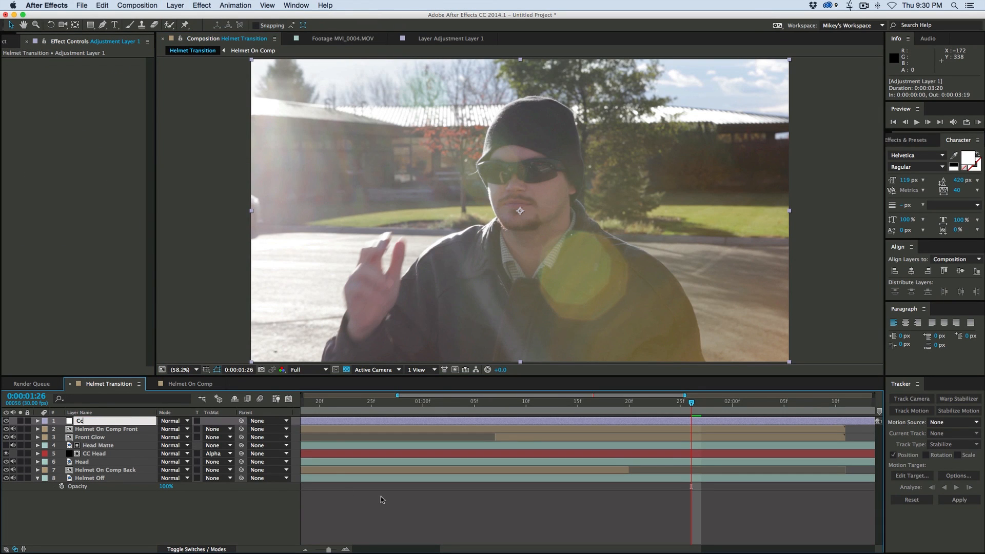
text(c)
key(Return)
- Apply Curves to the Cc layer, lowering the RGB shadows and anchoring the highlights, and check it on the split frames
click(202, 5)
mouse_move(267, 96)
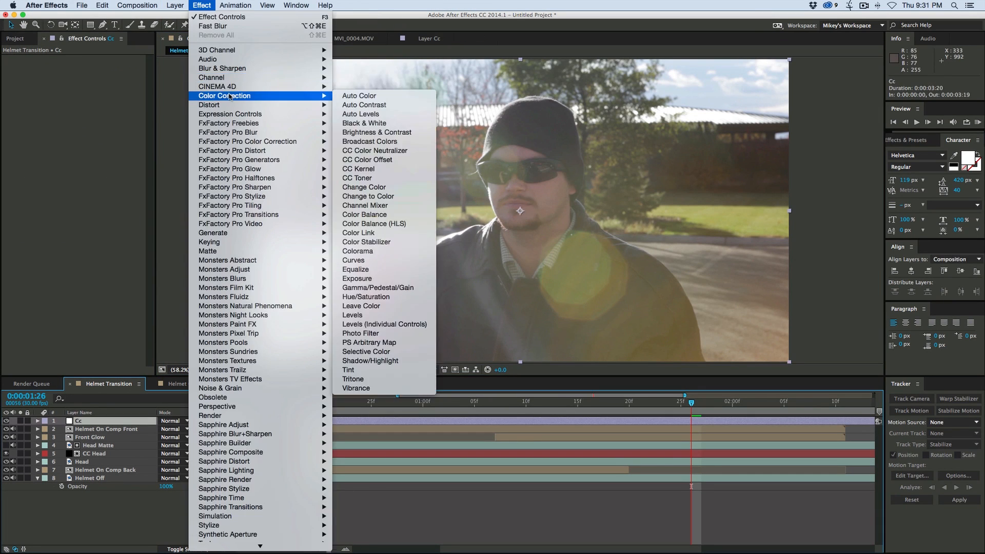
click(341, 260)
drag(63, 179, 65, 191)
drag(109, 143, 105, 135)
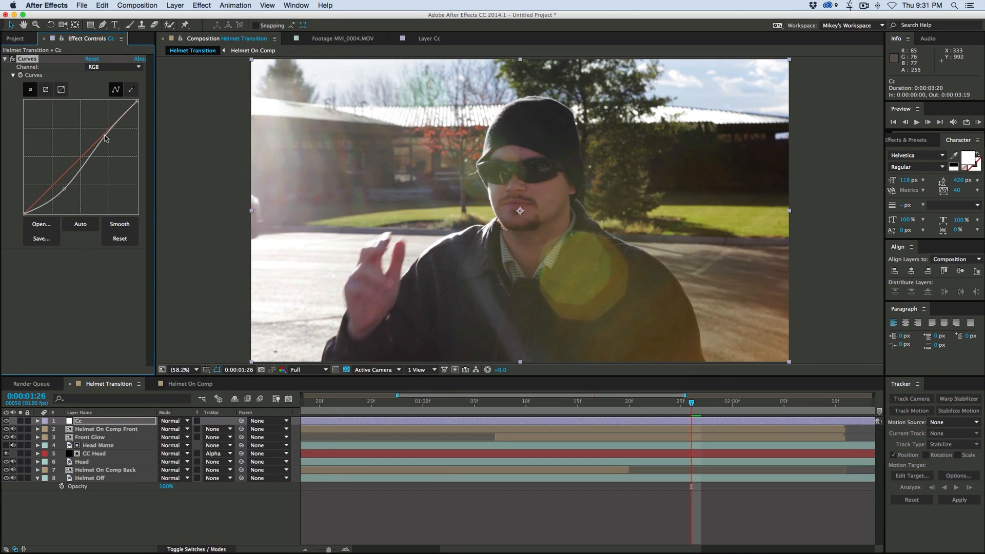
click(444, 403)
drag(444, 409, 567, 403)
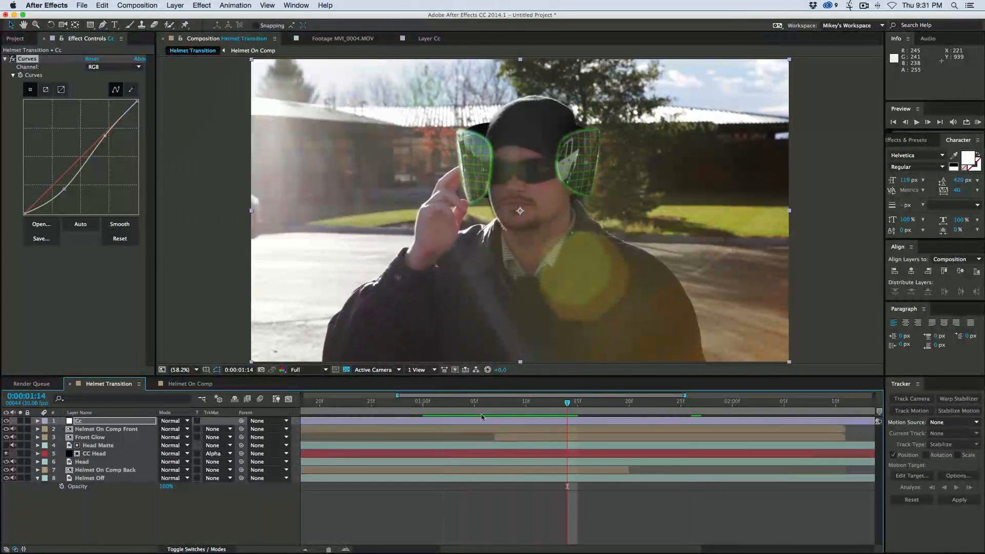
- Apply Glow to Helmet On Comp Front with threshold 56.1%, radius 37 and intensity 0
click(132, 431)
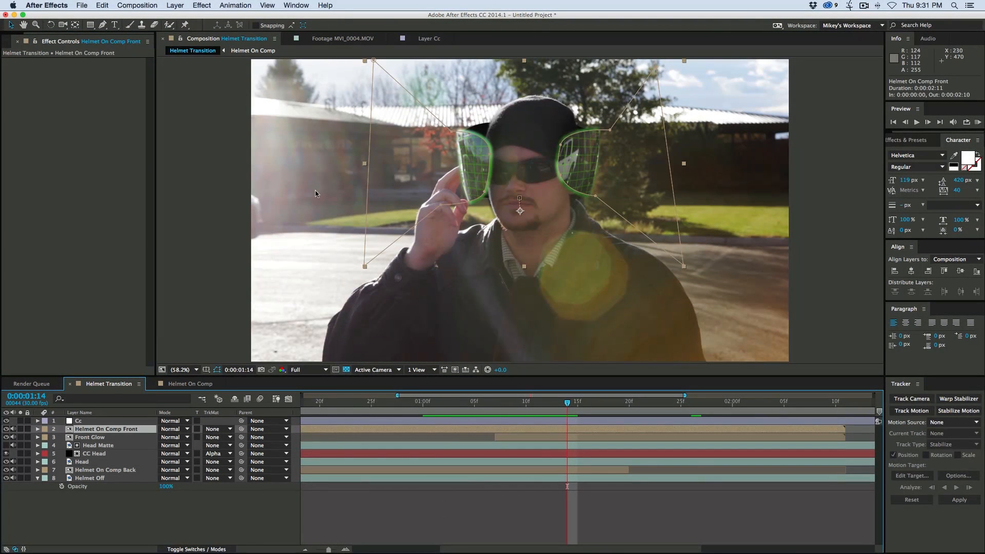
click(205, 6)
mouse_move(225, 89)
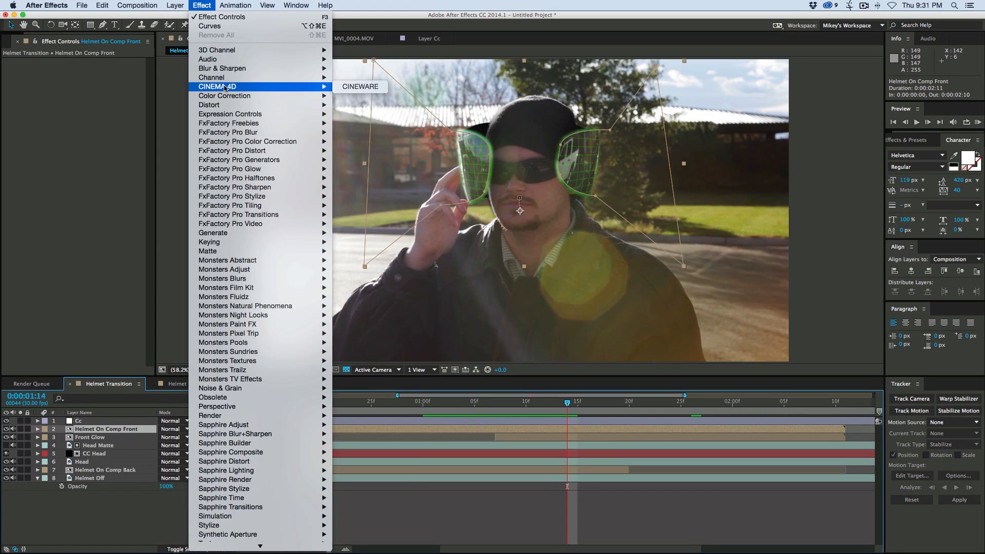
mouse_move(257, 526)
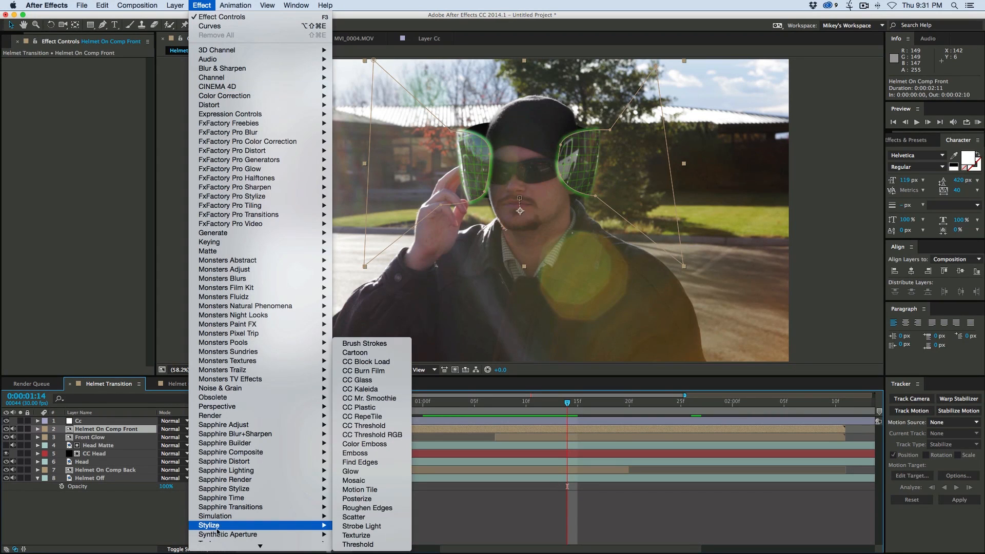
click(362, 473)
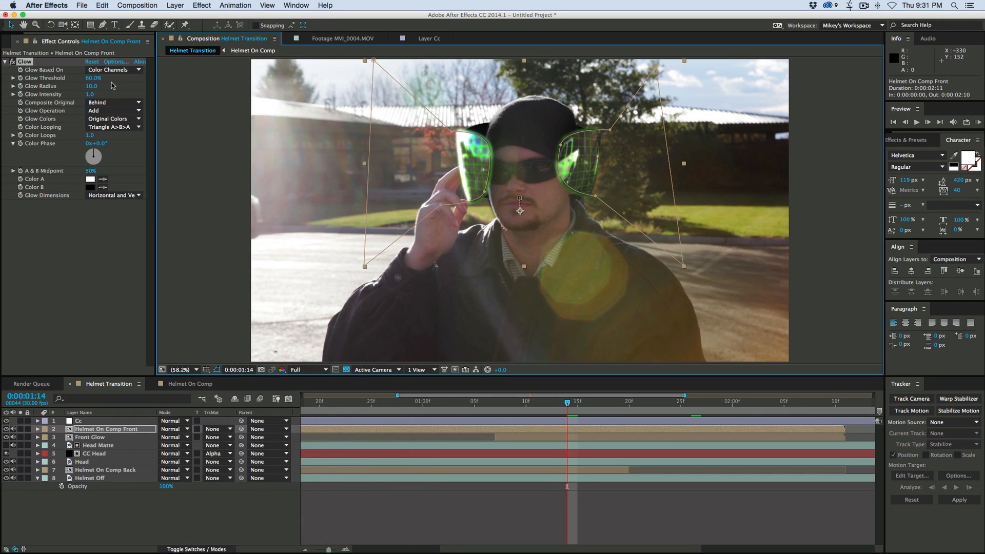
mouse_move(537, 404)
mouse_down()
mouse_move(487, 403)
mouse_move(546, 404)
mouse_up()
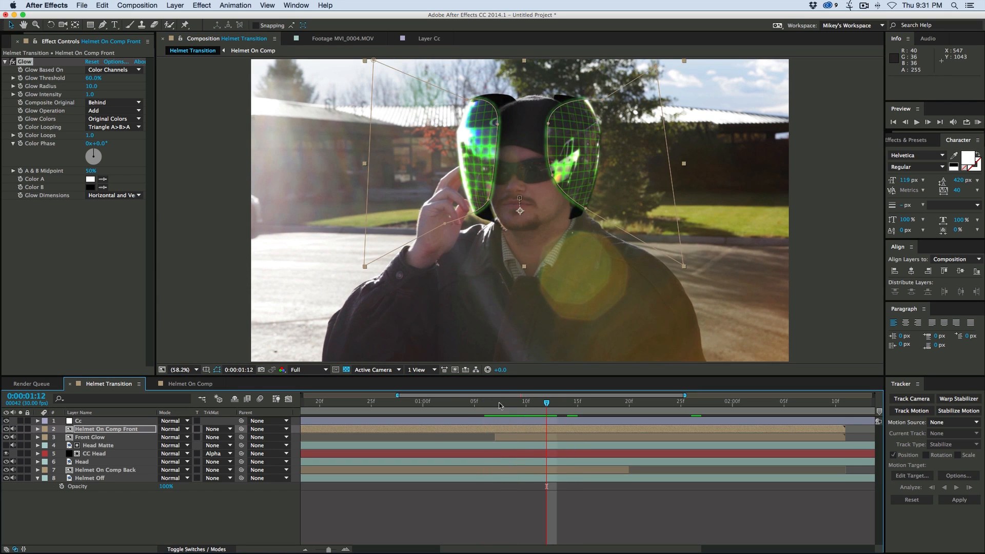
drag(92, 88, 2, 91)
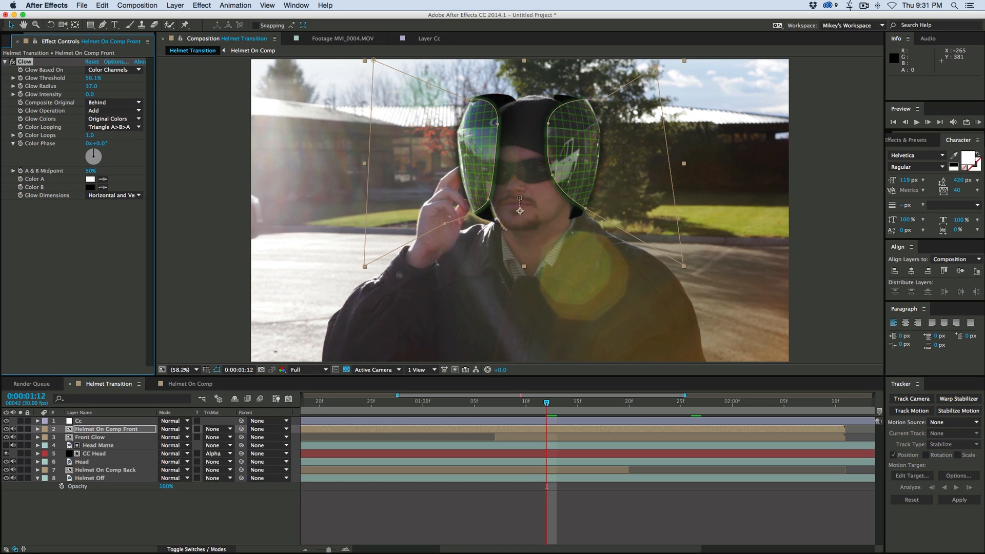
- Keyframe the Glow intensity of Helmet On Comp Front at 0 on 0:00:01:06 and 0.7 on 0:00:01:11
drag(521, 404, 485, 405)
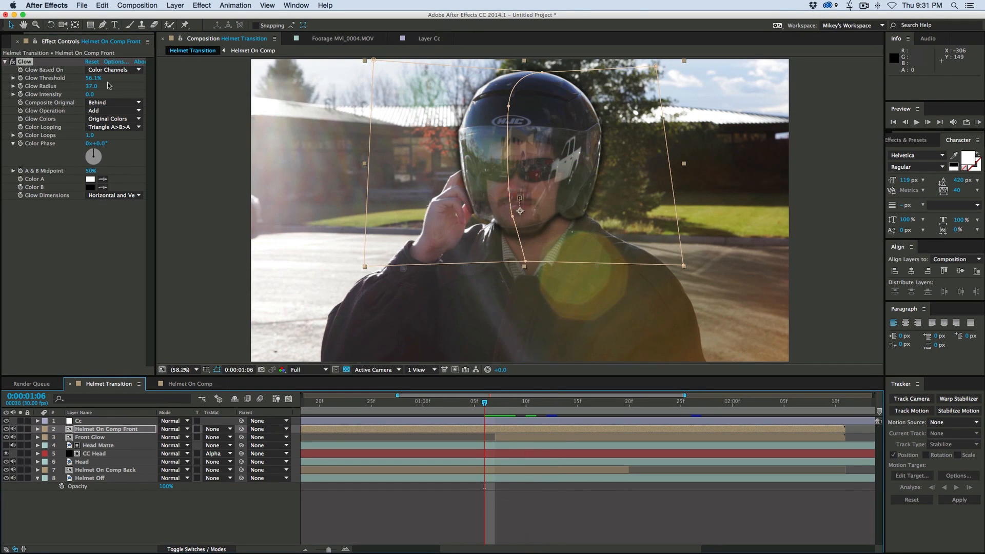
click(21, 95)
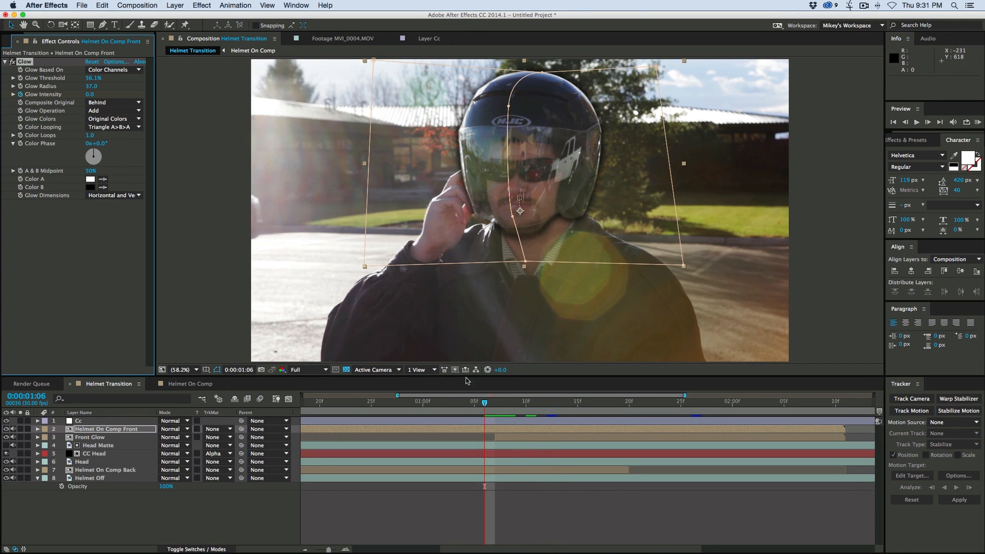
key(Page_Down)
key(Page_Down)
key(Page_Down)
key(Page_Down)
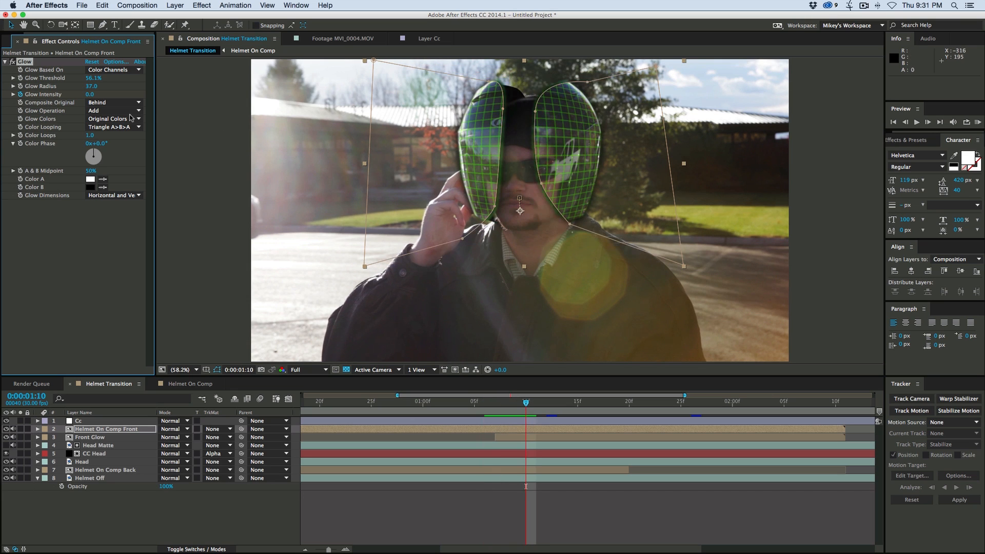
key(Page_Down)
drag(93, 95, 122, 96)
key(Page_Down)
key(Page_Down)
key(Page_Down)
key(Page_Down)
key(Page_Down)
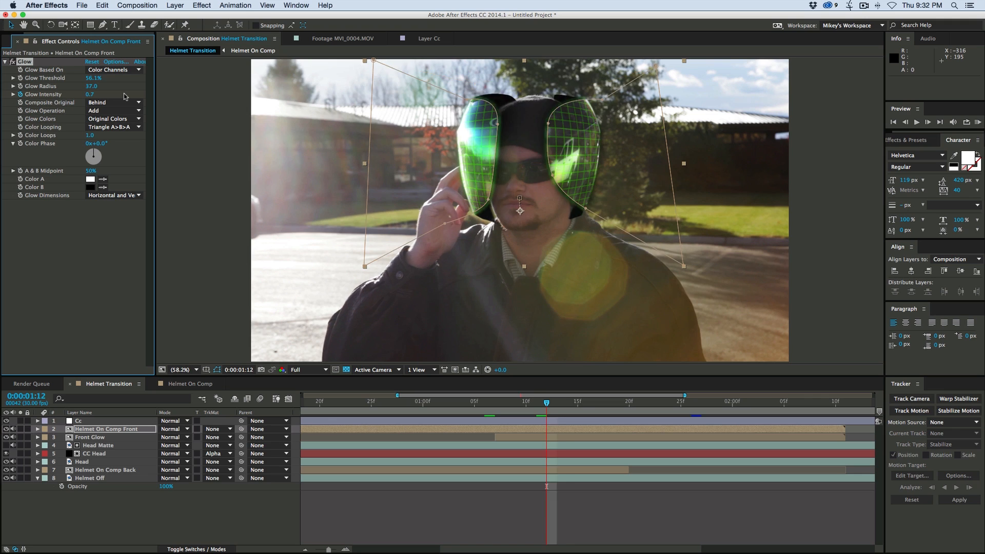
- Keyframe the Glow intensity at 2.6 on 0:00:01:16 and 3.2 on 0:00:01:19, and lower it at 0:00:01:22
drag(91, 95, 181, 97)
key(Page_Down)
key(Page_Down)
key(Page_Down)
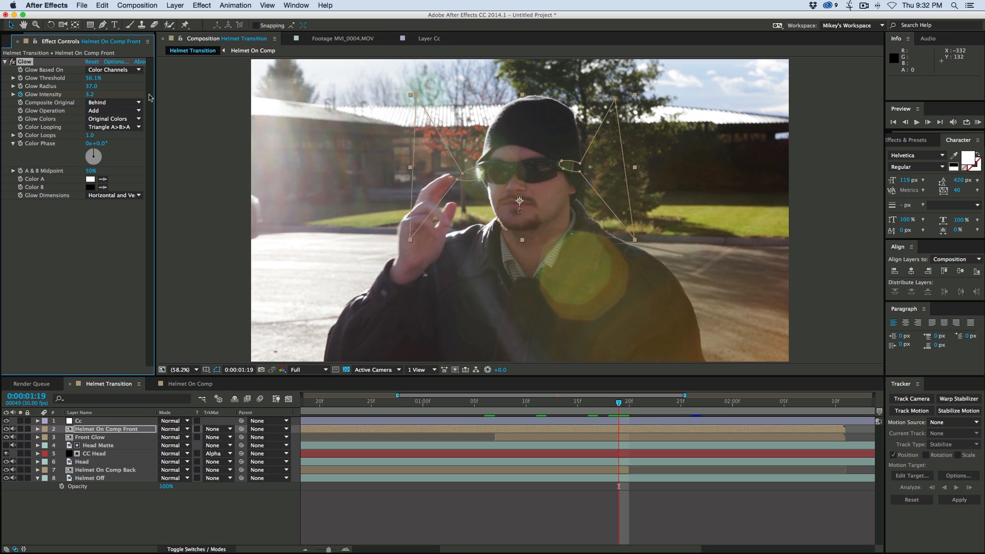
key(Page_Down)
key(Page_Down)
key(Page_Down)
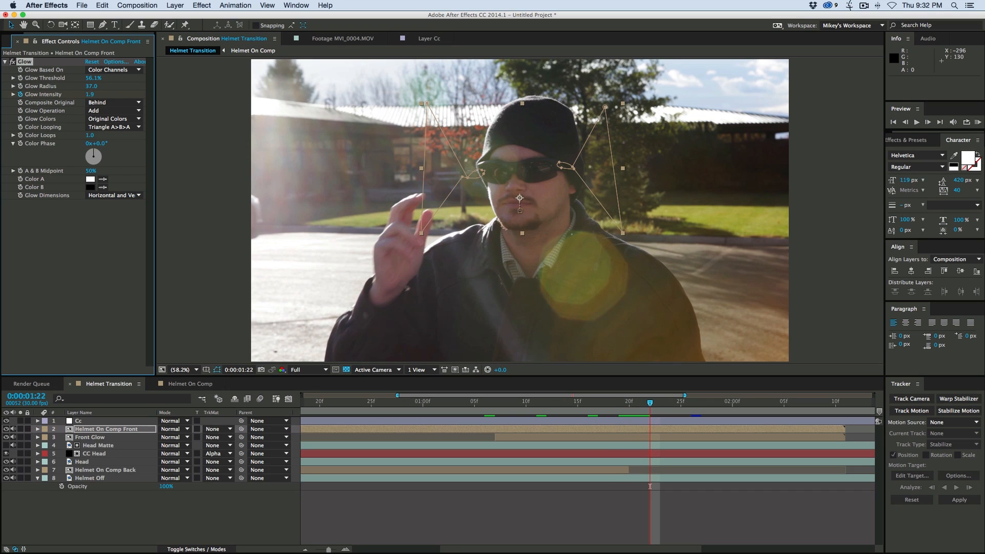
- Preview the helmet transition with the animated glow from before the split
click(472, 520)
drag(483, 404, 310, 394)
key(space)
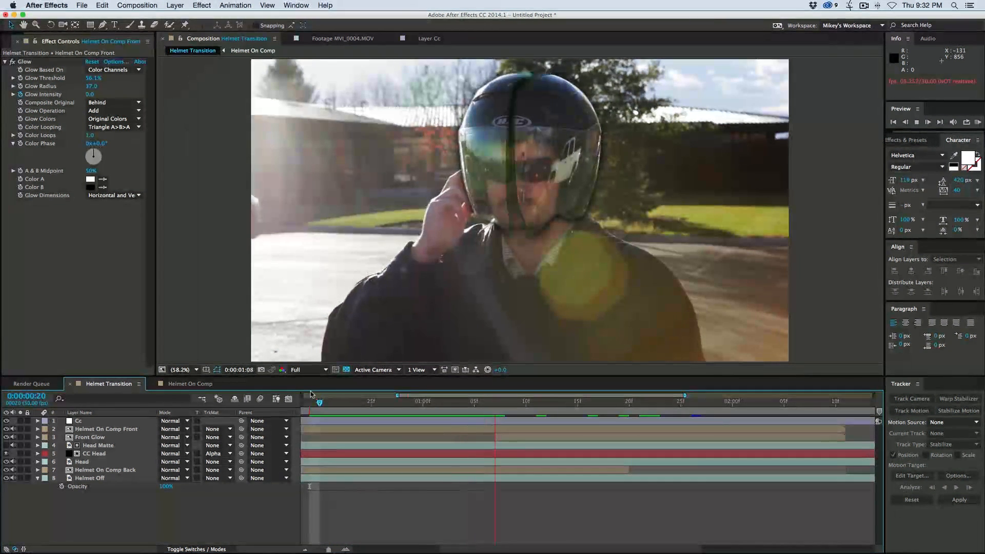
key(space)
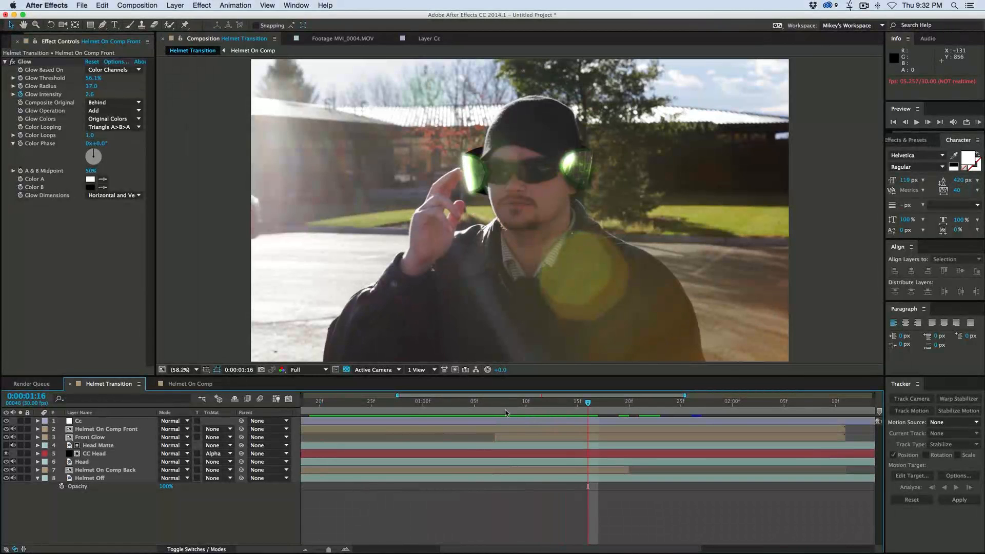
- Inspect the helmet's centre seam up close and set the Right mask expansion of Helmet On Comp Front to 1 pixel
drag(508, 405, 453, 404)
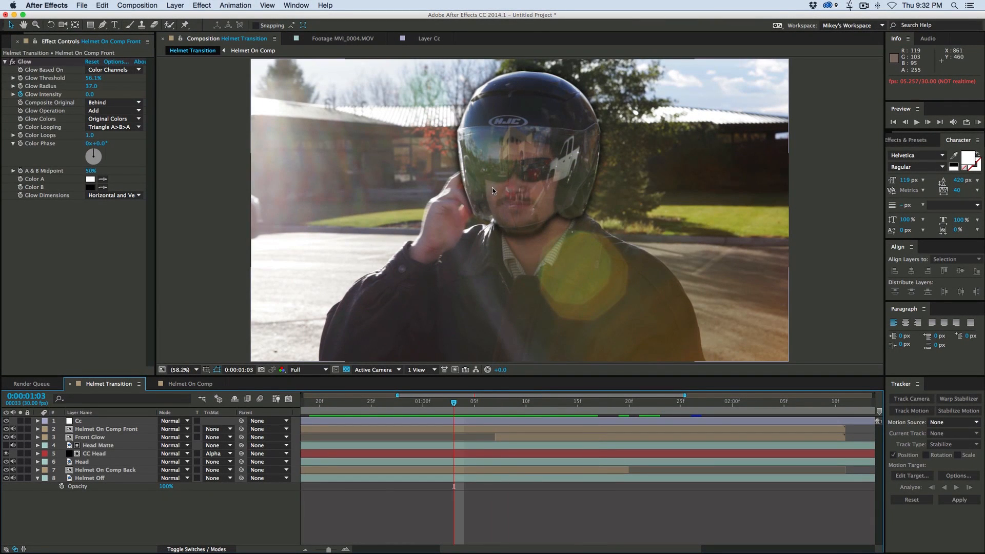
scroll(509, 192, up, 1)
scroll(509, 188, up, 1)
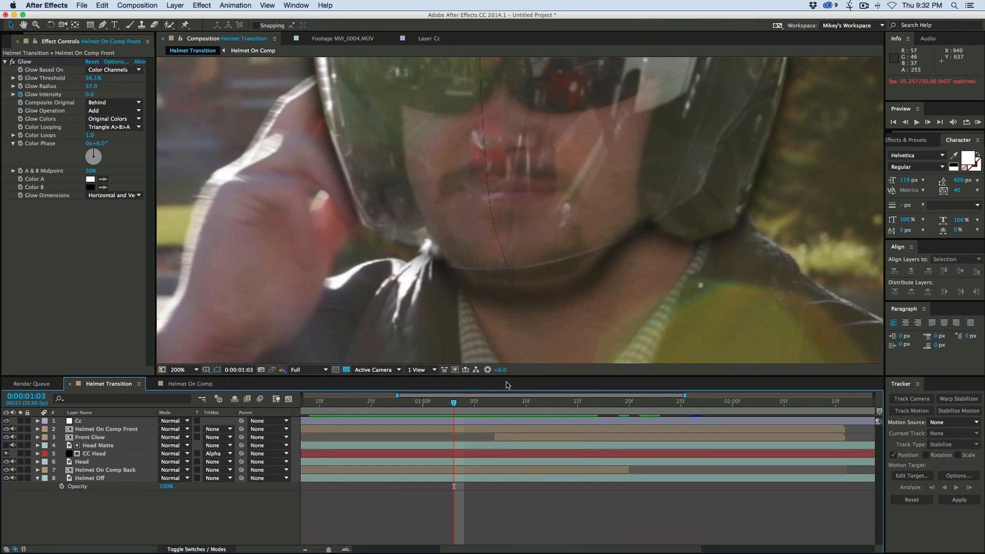
click(486, 429)
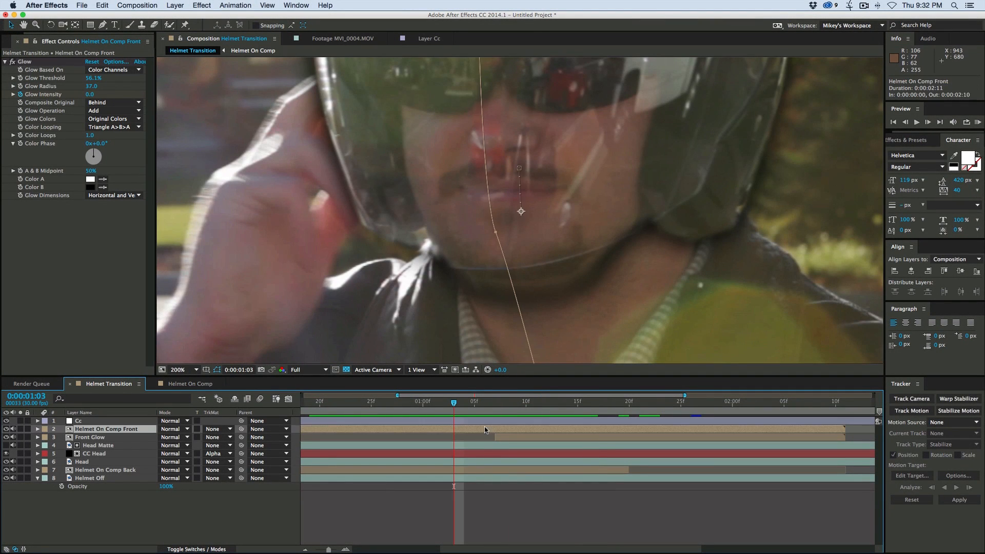
click(37, 430)
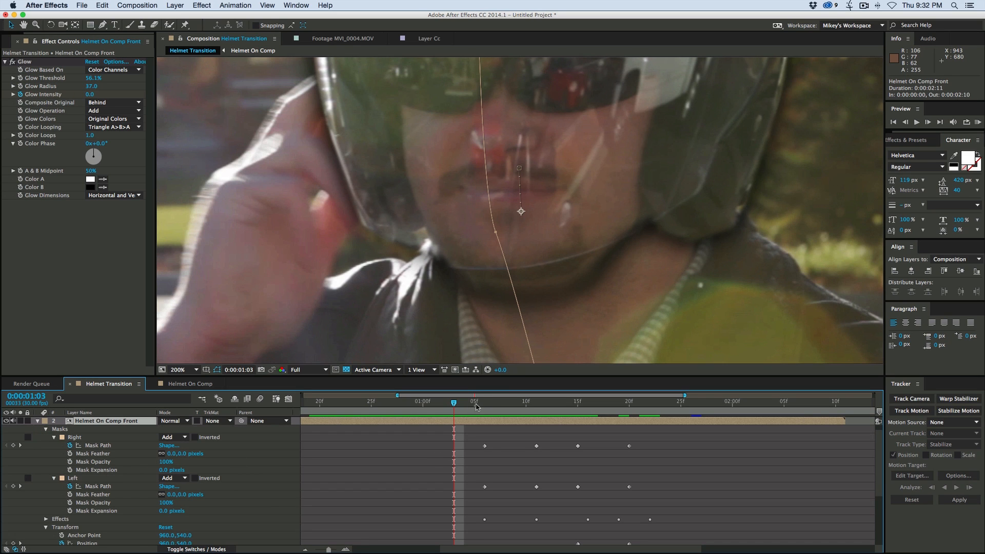
click(485, 404)
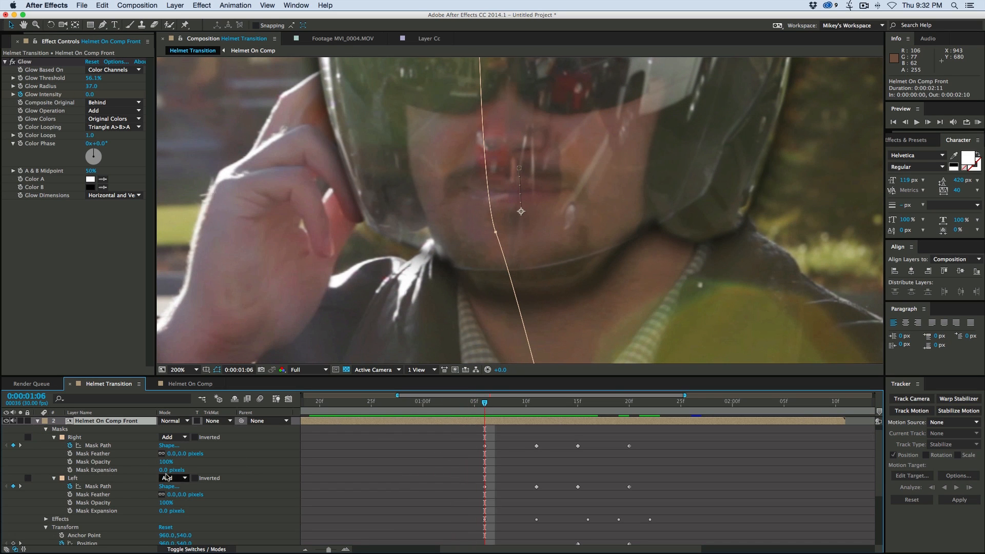
drag(165, 471, 167, 470)
click(439, 477)
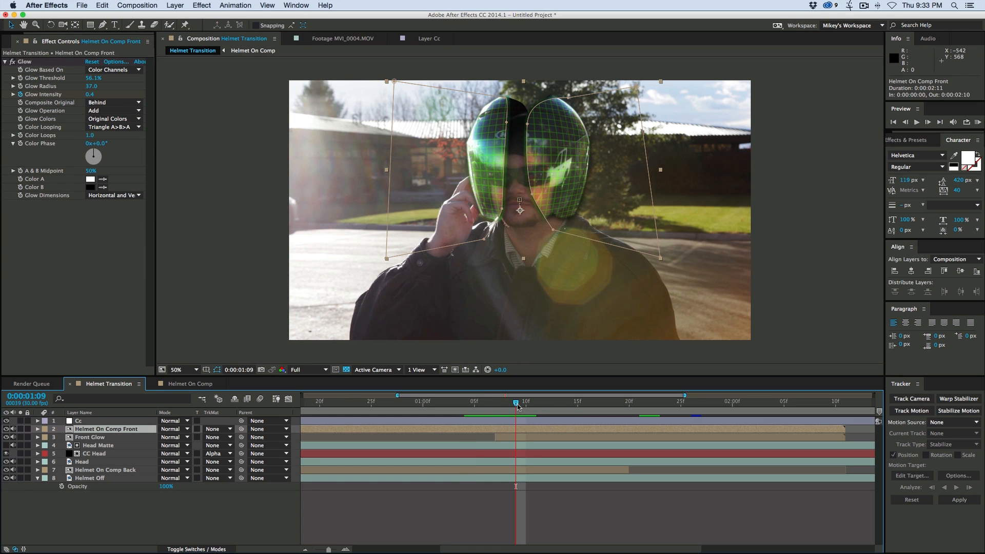
mouse_move(517, 405)
mouse_down()
mouse_move(490, 406)
mouse_move(622, 406)
mouse_move(483, 405)
mouse_move(520, 409)
mouse_up()
- Find the Glow's Effect Opacity under the compositing options of Helmet On Comp Front and keyframe it at 100% on 0:00:01:09
click(38, 429)
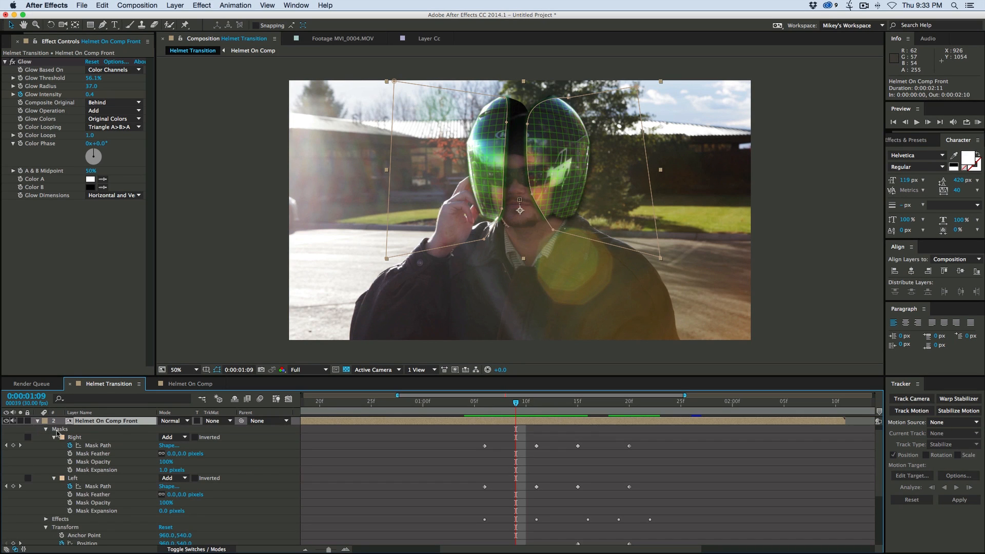
click(46, 429)
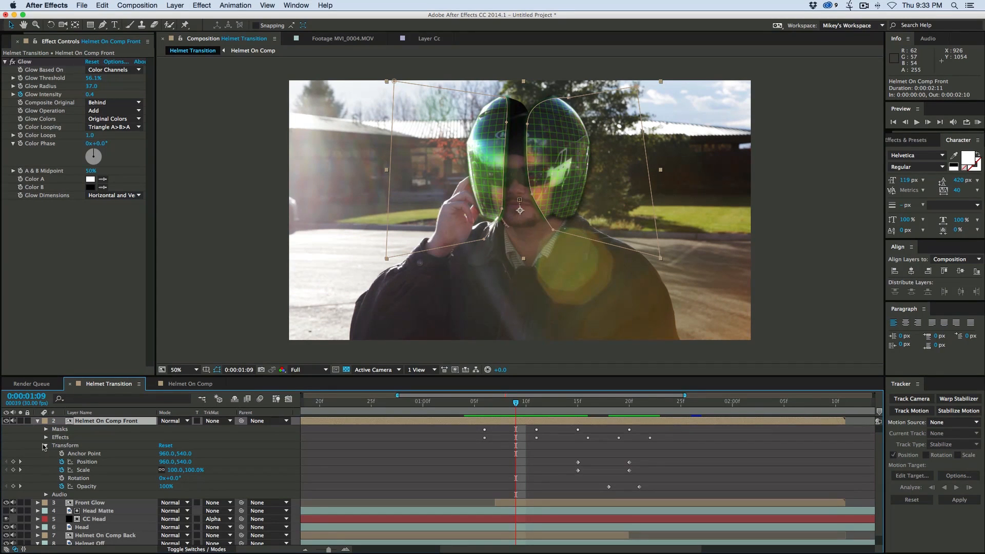
click(43, 444)
click(46, 445)
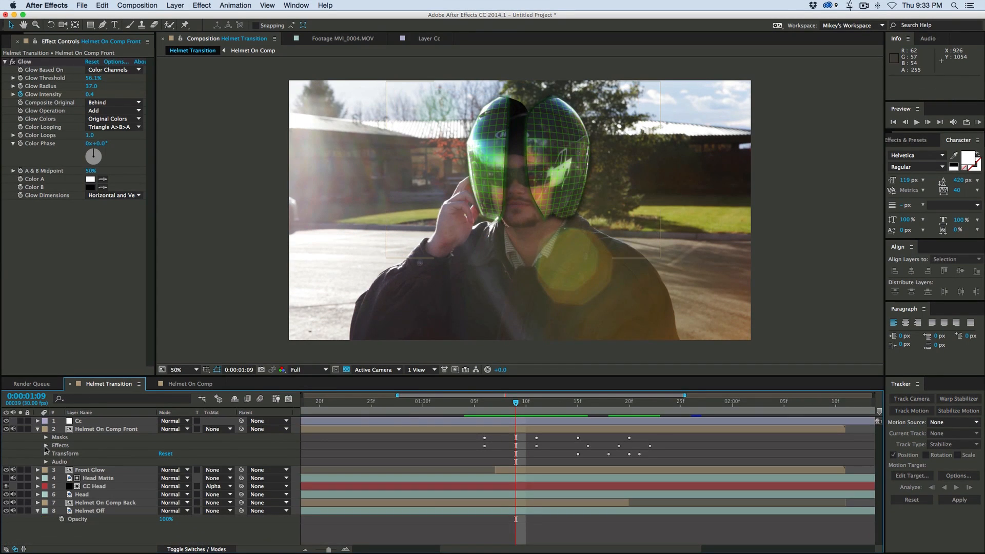
click(46, 445)
click(56, 454)
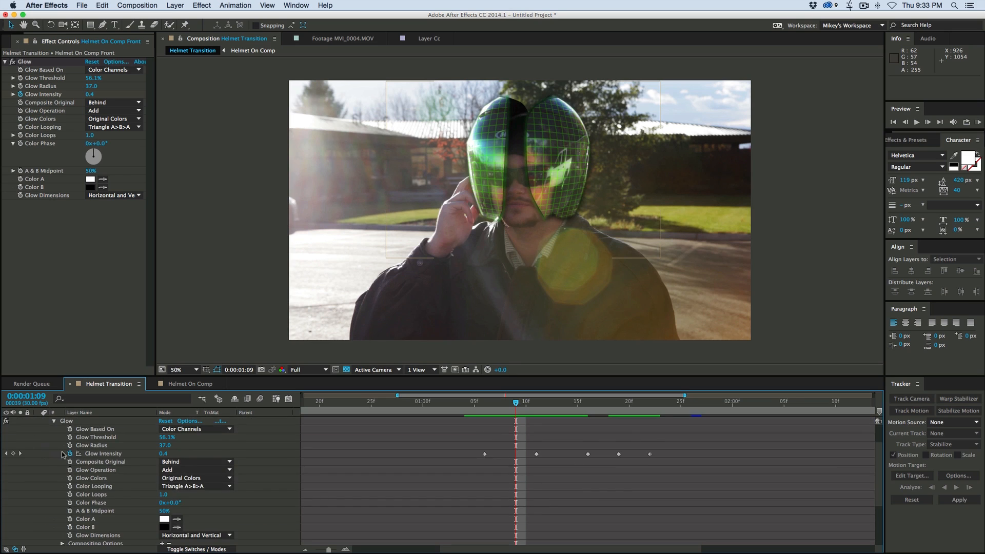
scroll(91, 482, down, 3)
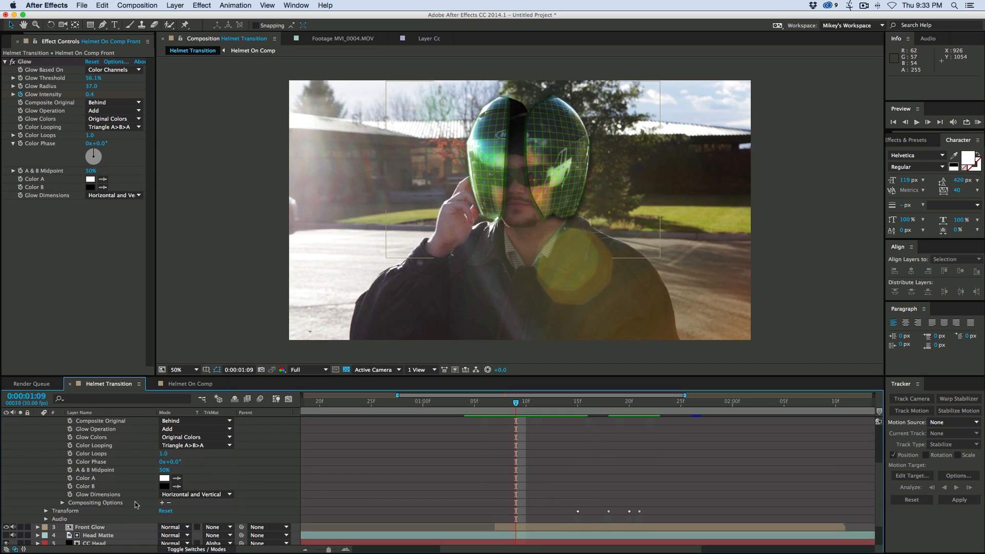
click(63, 503)
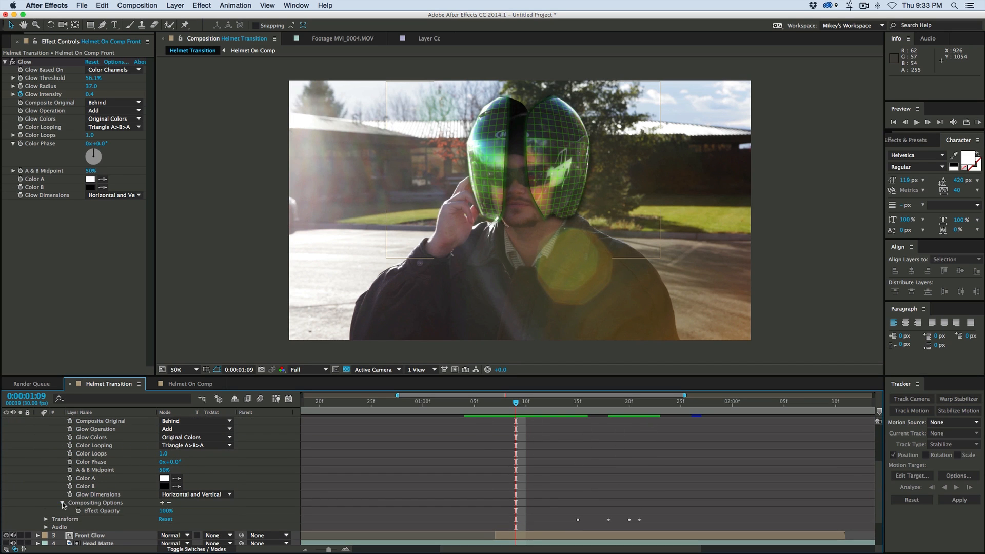
drag(164, 512, 129, 511)
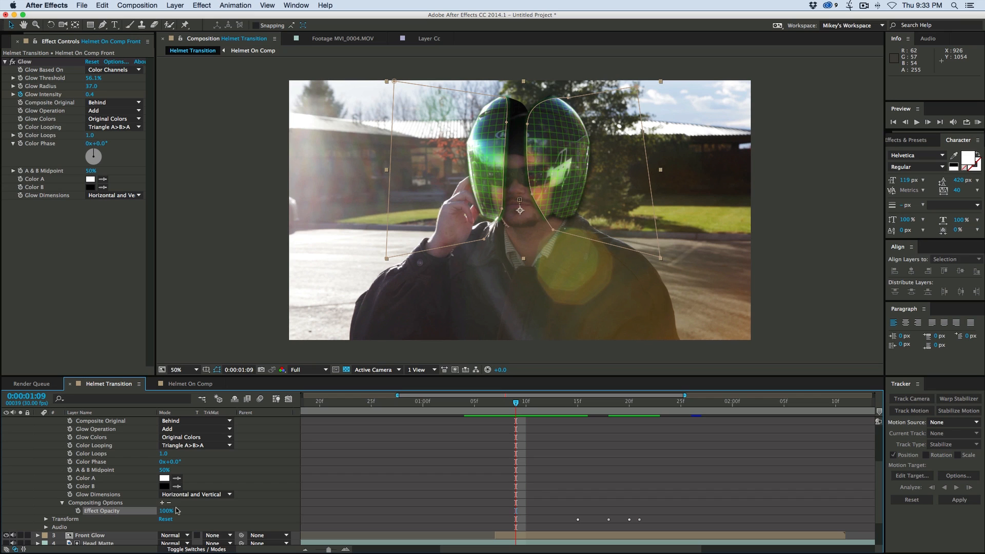
click(78, 511)
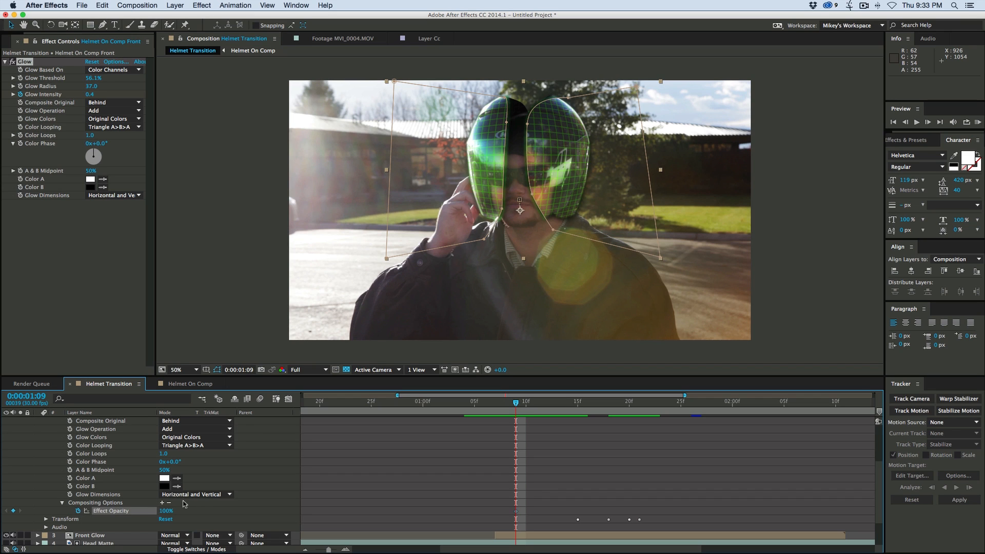
- Keyframe the Glow's Effect Opacity at 0% on 0:00:01:07 and check the fade-in over the following frames
key(Page_Up)
key(Page_Up)
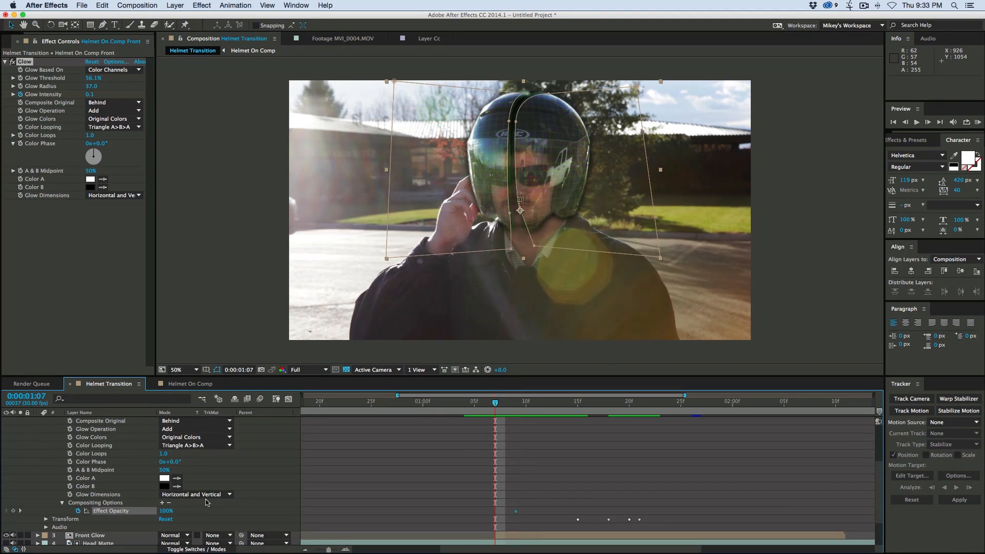
drag(167, 513, 79, 511)
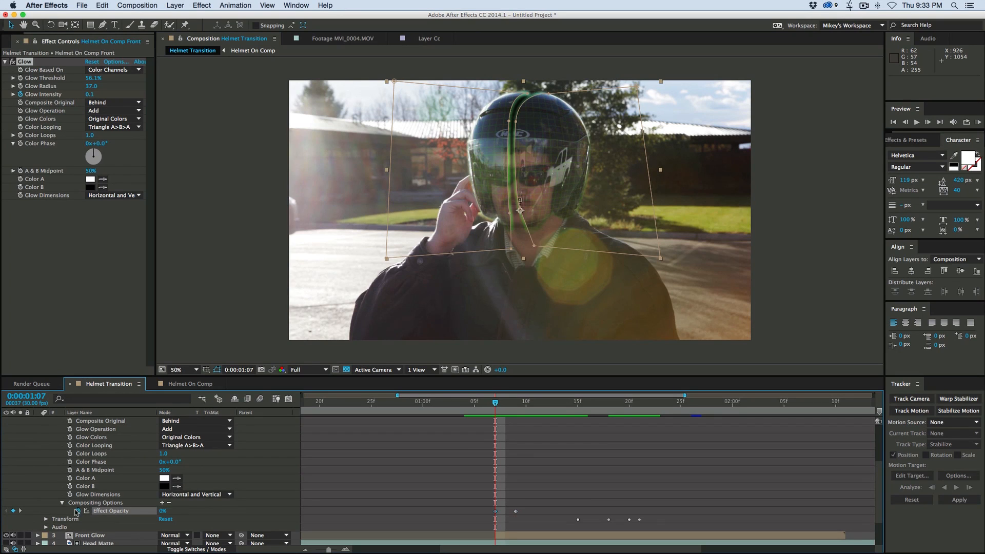
key(Page_Down)
key(Page_Down)
key(Page_Down)
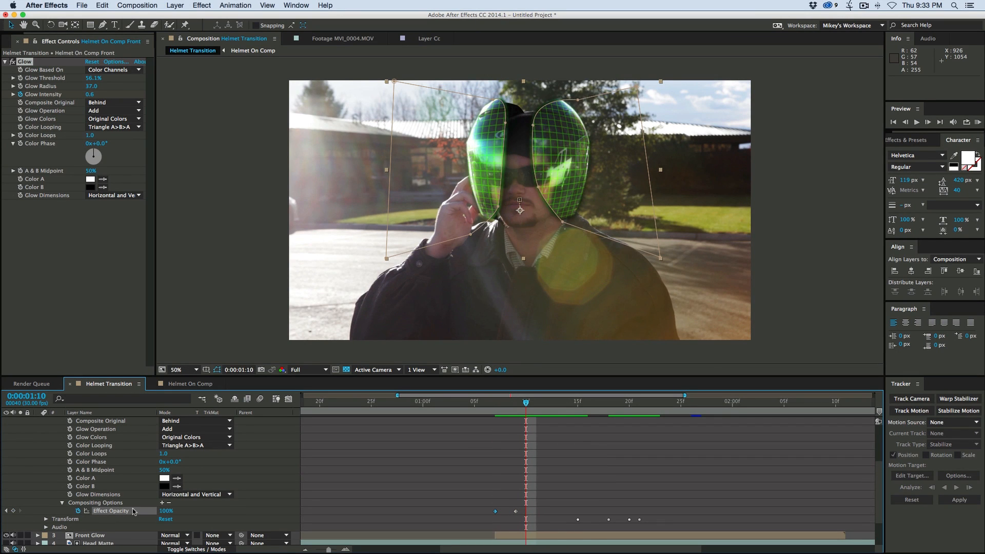
key(Page_Up)
key(Page_Up)
key(Page_Up)
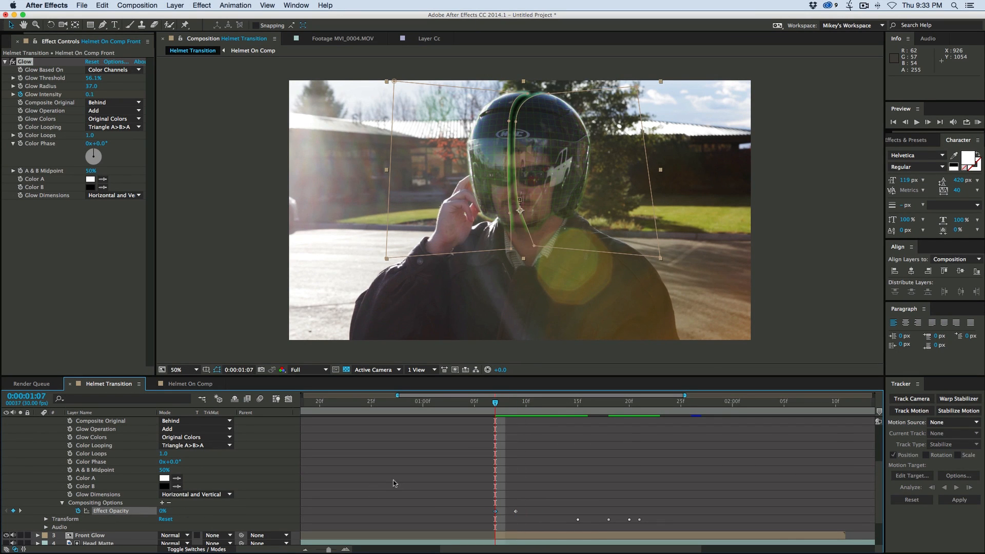
- Move the 100% Effect Opacity keyframe to 0:00:01:11 and check the glow frame by frame through the helmet's shrinking
drag(515, 512, 536, 512)
key(Page_Down)
key(Page_Down)
key(Page_Down)
key(Page_Down)
key(Page_Down)
key(Page_Down)
key(Page_Down)
key(Page_Down)
key(Page_Down)
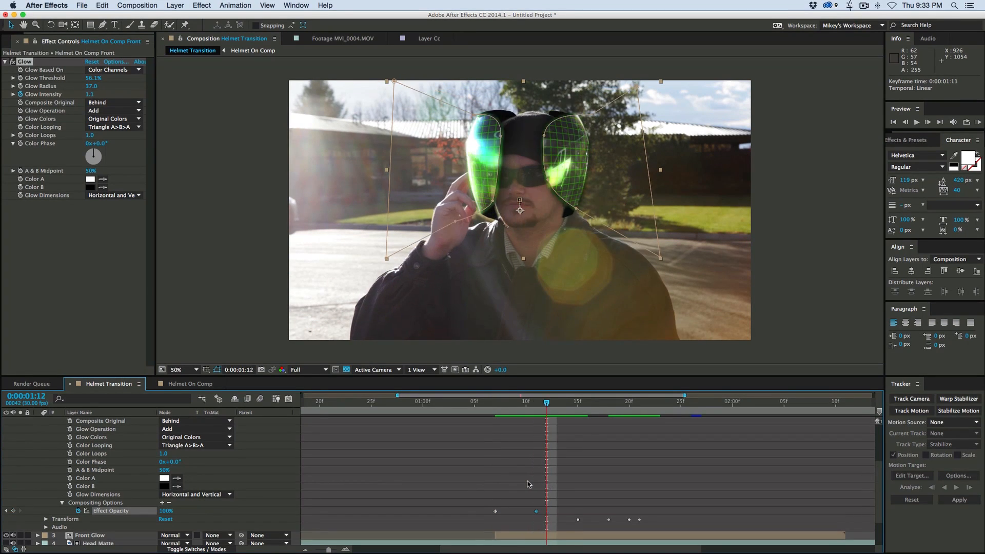
key(Page_Down)
key(Page_Down)
key(Page_Down)
key(Page_Down)
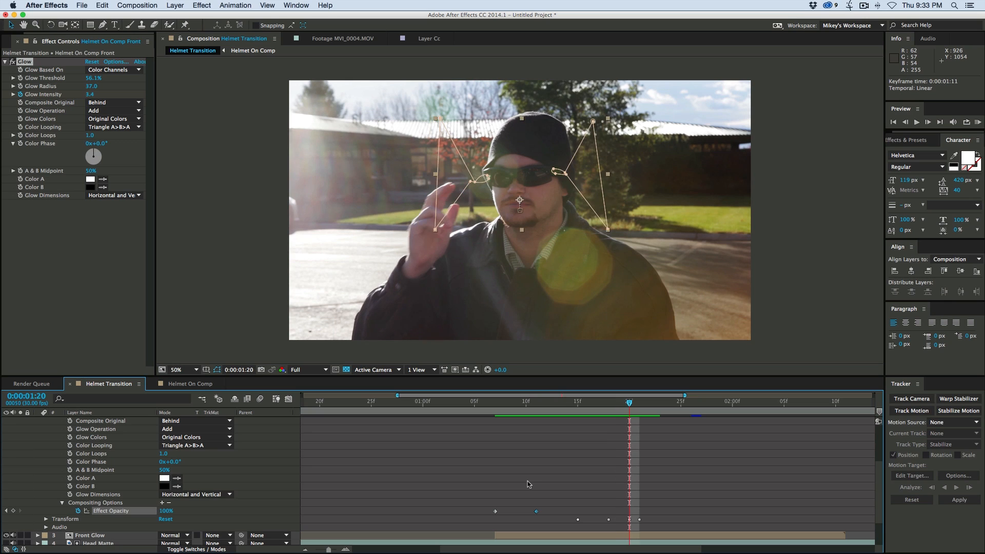
click(529, 484)
- Enable motion blur on all layers and for the Helmet Transition composition, and preview the whole transition from the start
key(Home)
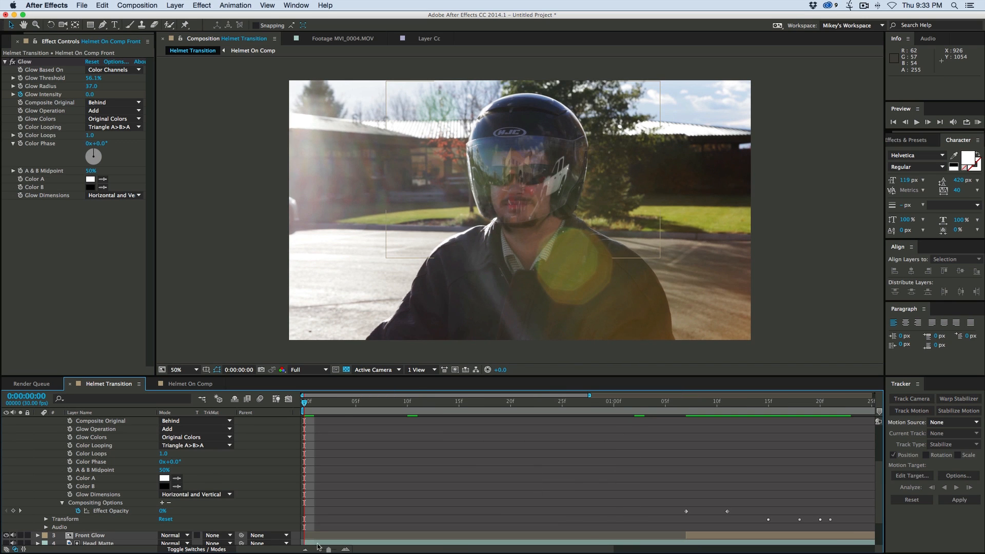
click(308, 549)
scroll(205, 452, up, 5)
key(super+a)
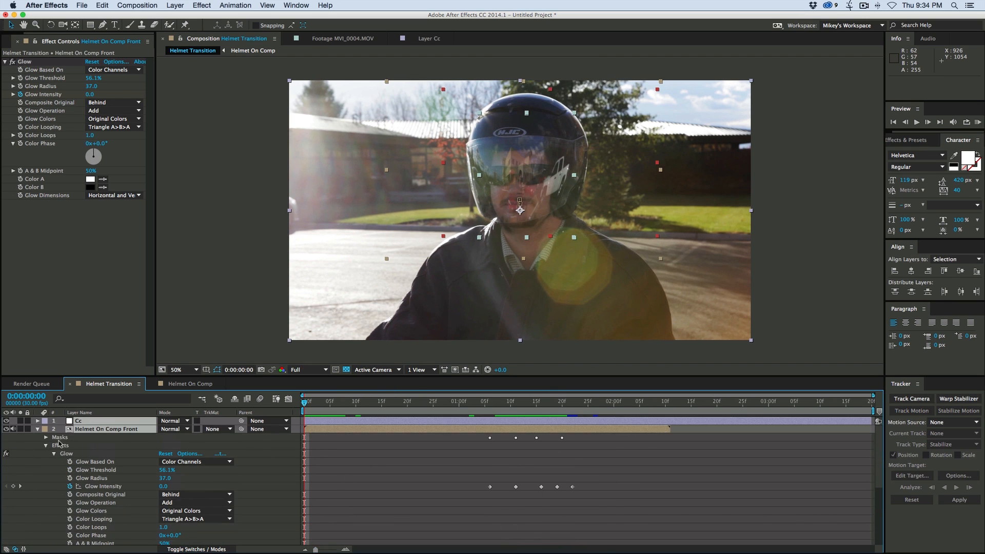
click(38, 429)
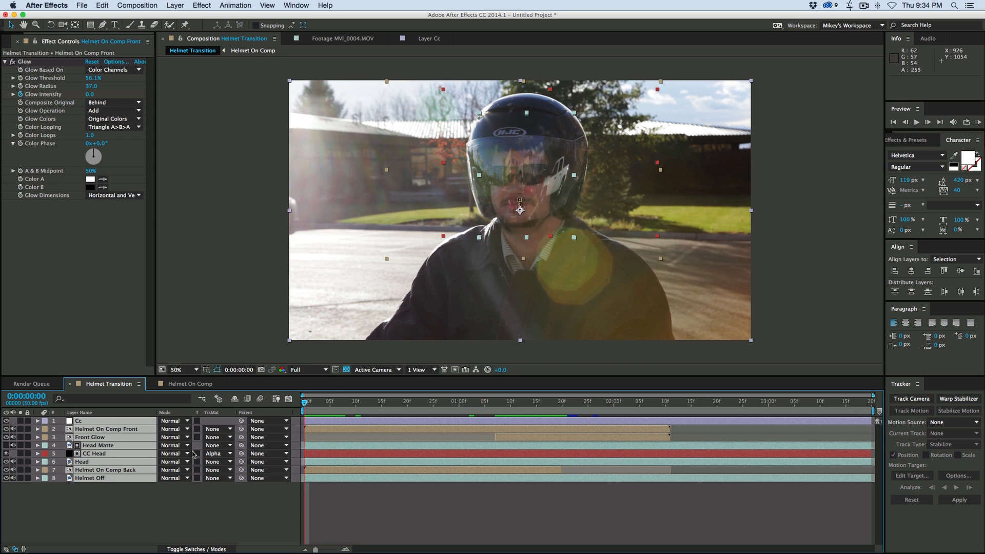
click(207, 548)
drag(199, 421, 198, 482)
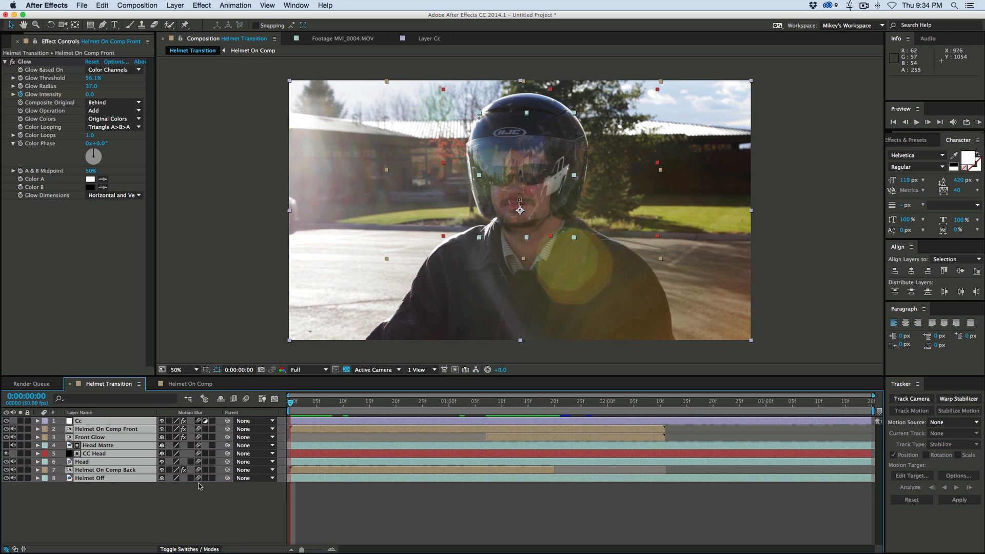
click(246, 398)
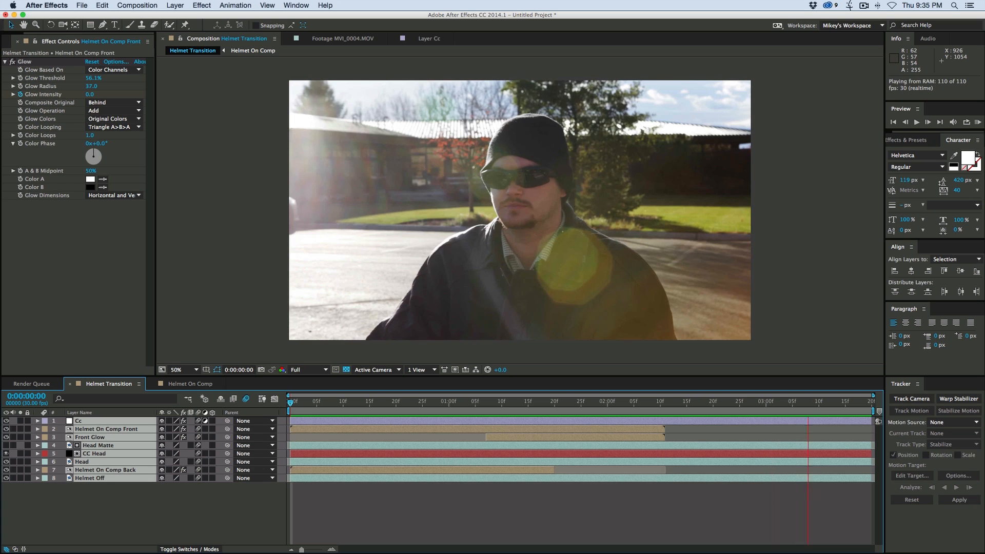
key(space)
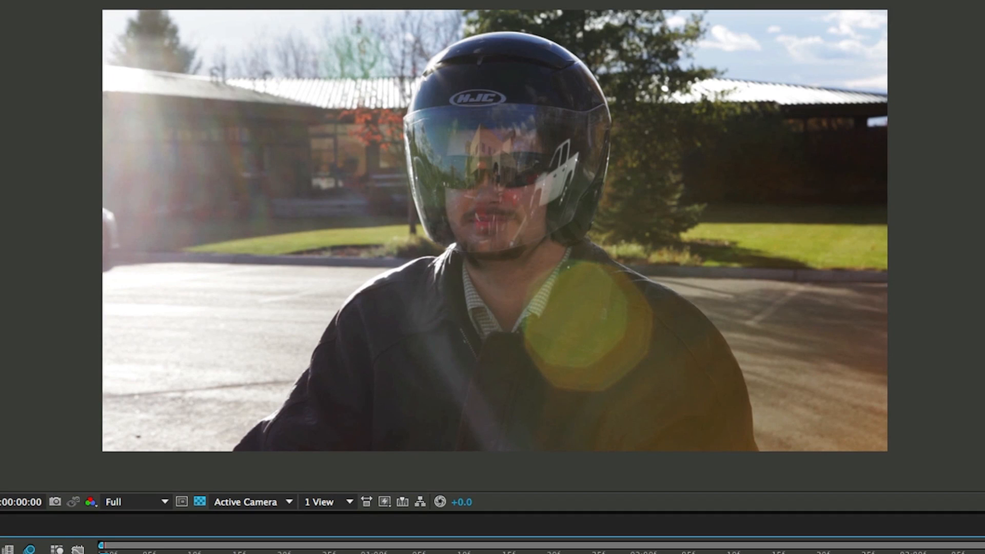
key(space)
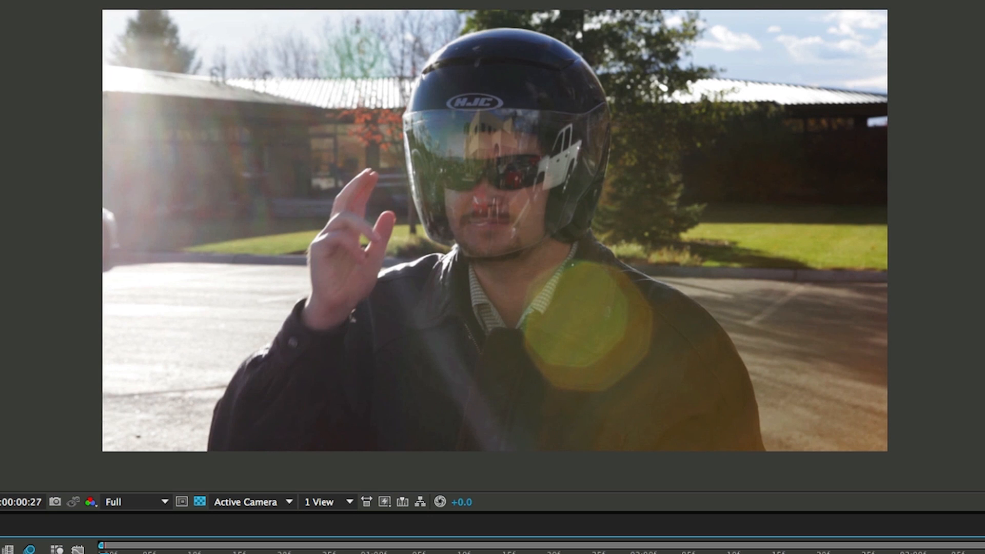